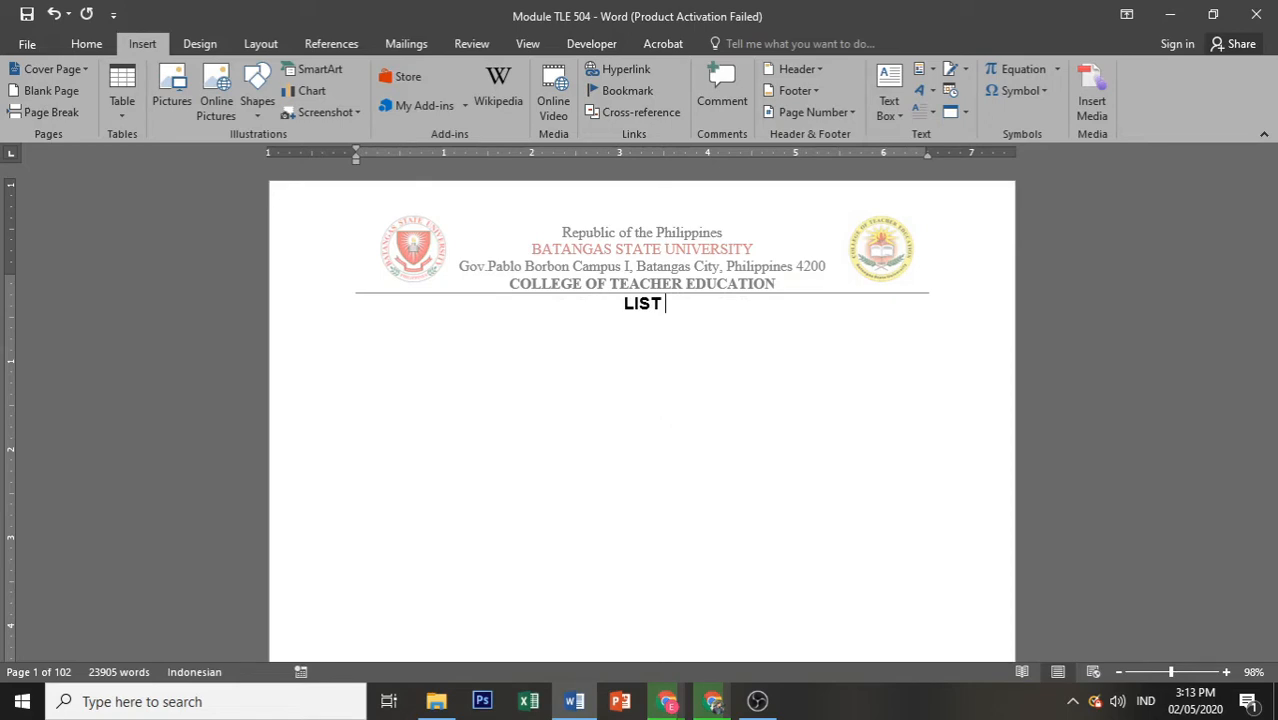
- Complete the first-page heading as "LIST OF FIGURES" and add a "LIST OF TABLES" heading below it
text(OF FIGURES)
key(Return)
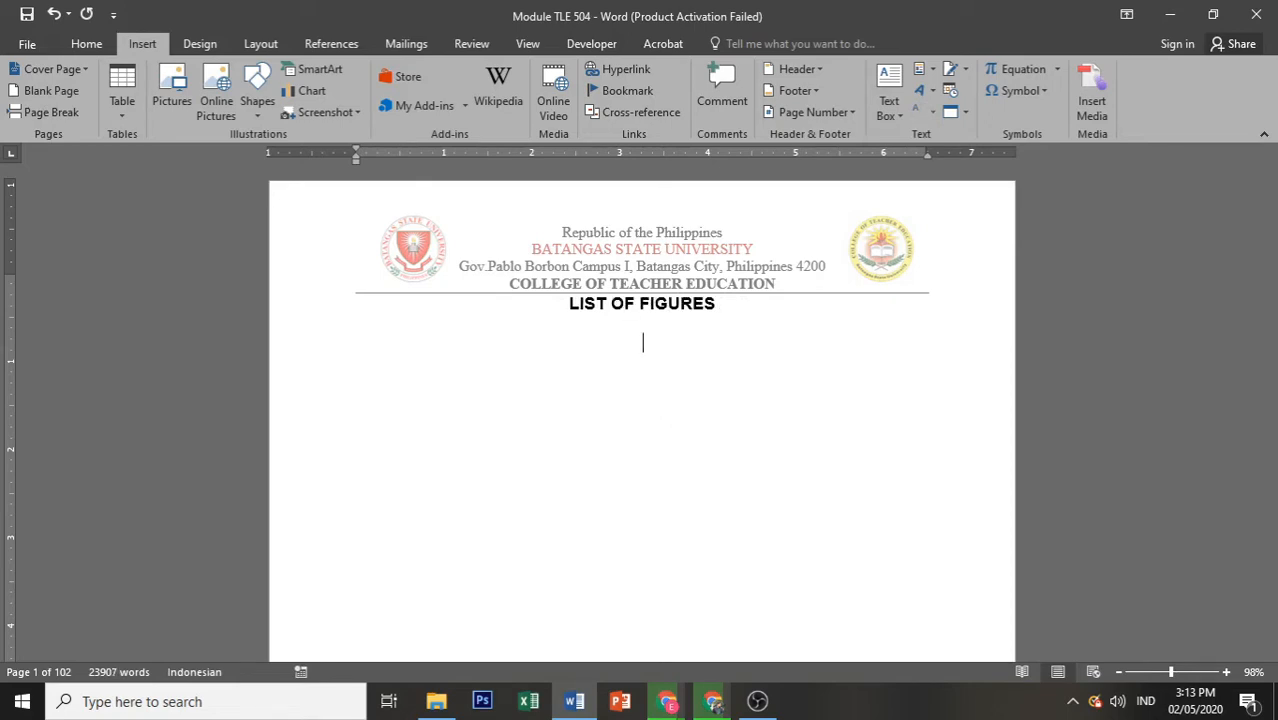
key(Return)
text(LIST OF TABLES)
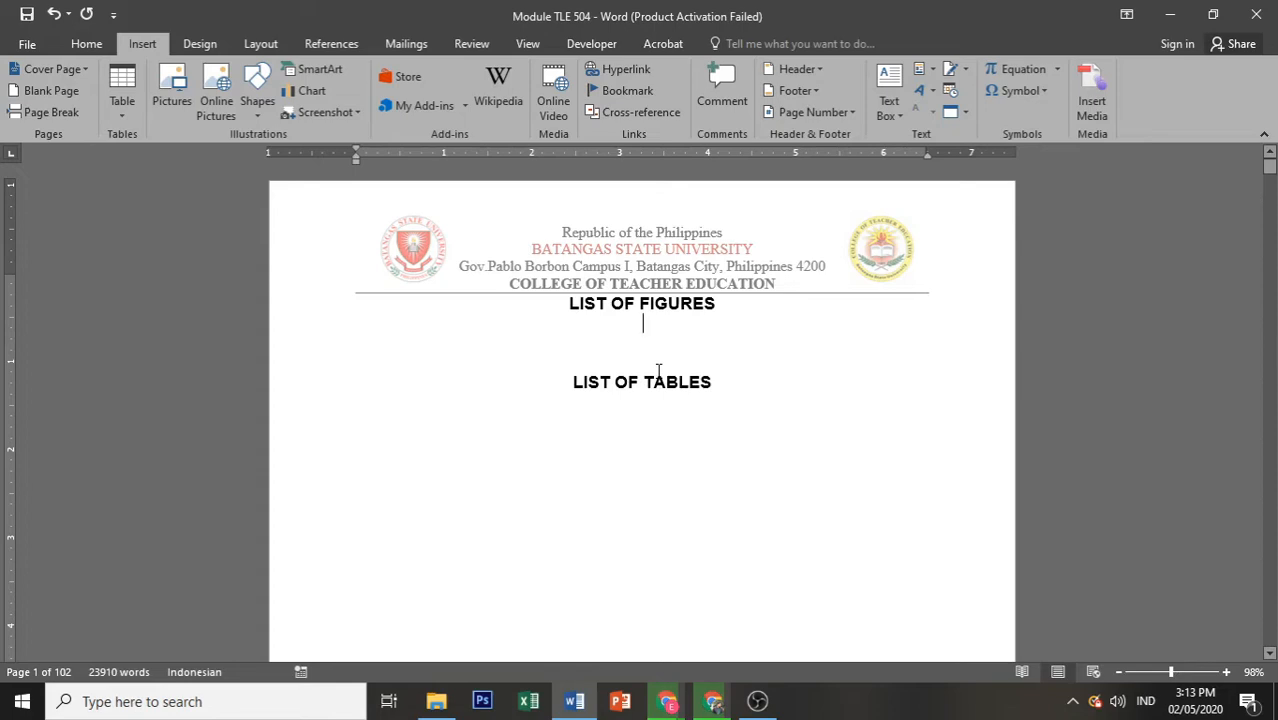
- Insert the caption "Figure 1 Computer Working Principle" below the INPUT–PROCESS–OUTPUT diagram under HARDWARE BASICS, using the Figure label
scroll(659, 372, down, 10)
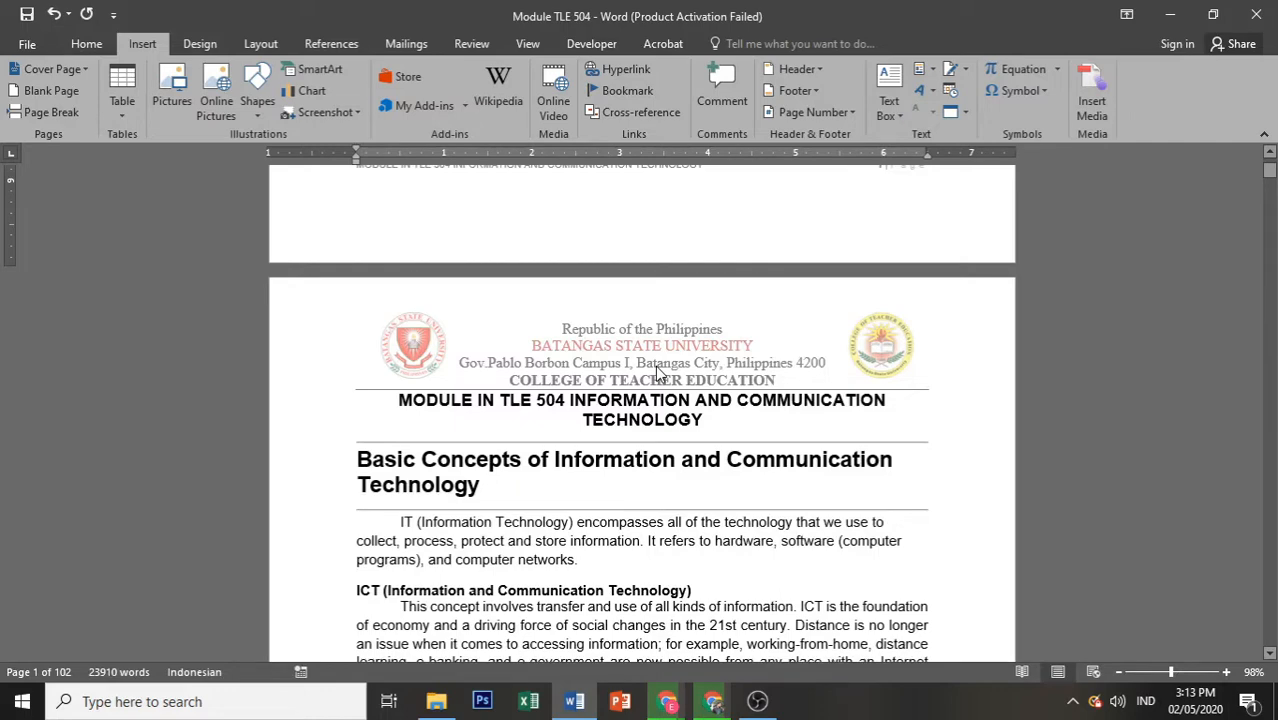
scroll(700, 450, down, 6)
click(790, 517)
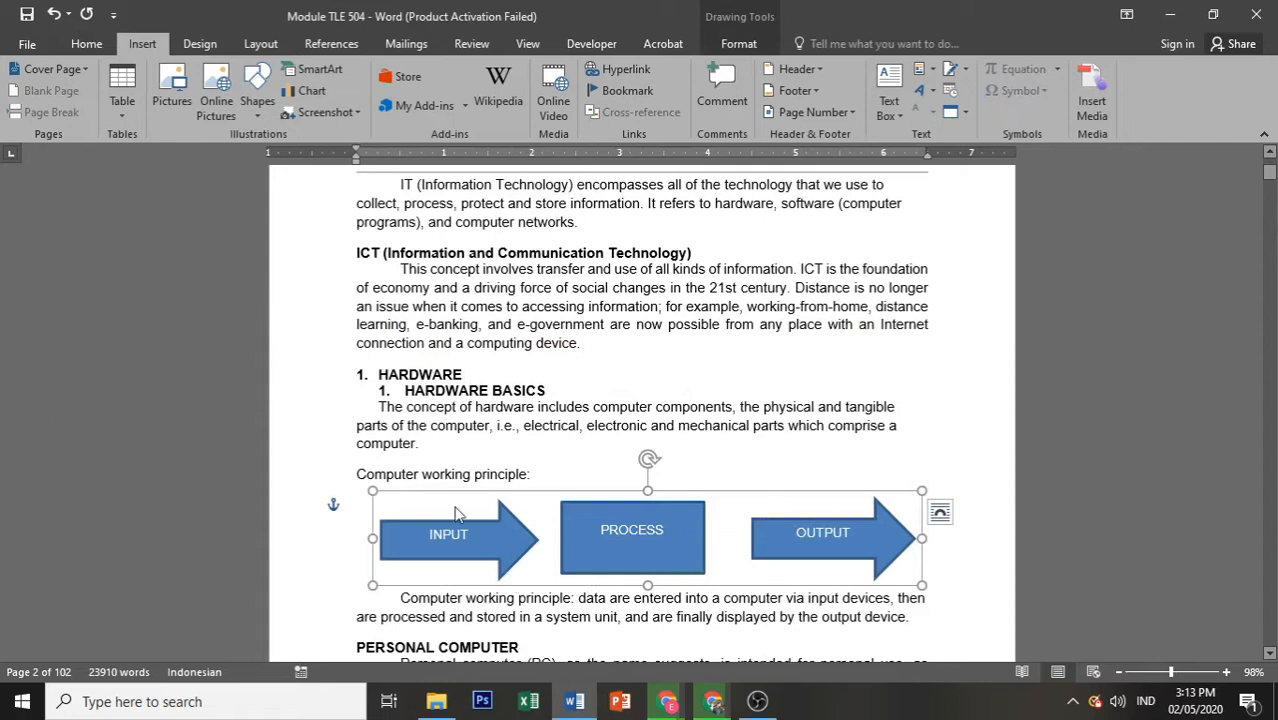
click(313, 46)
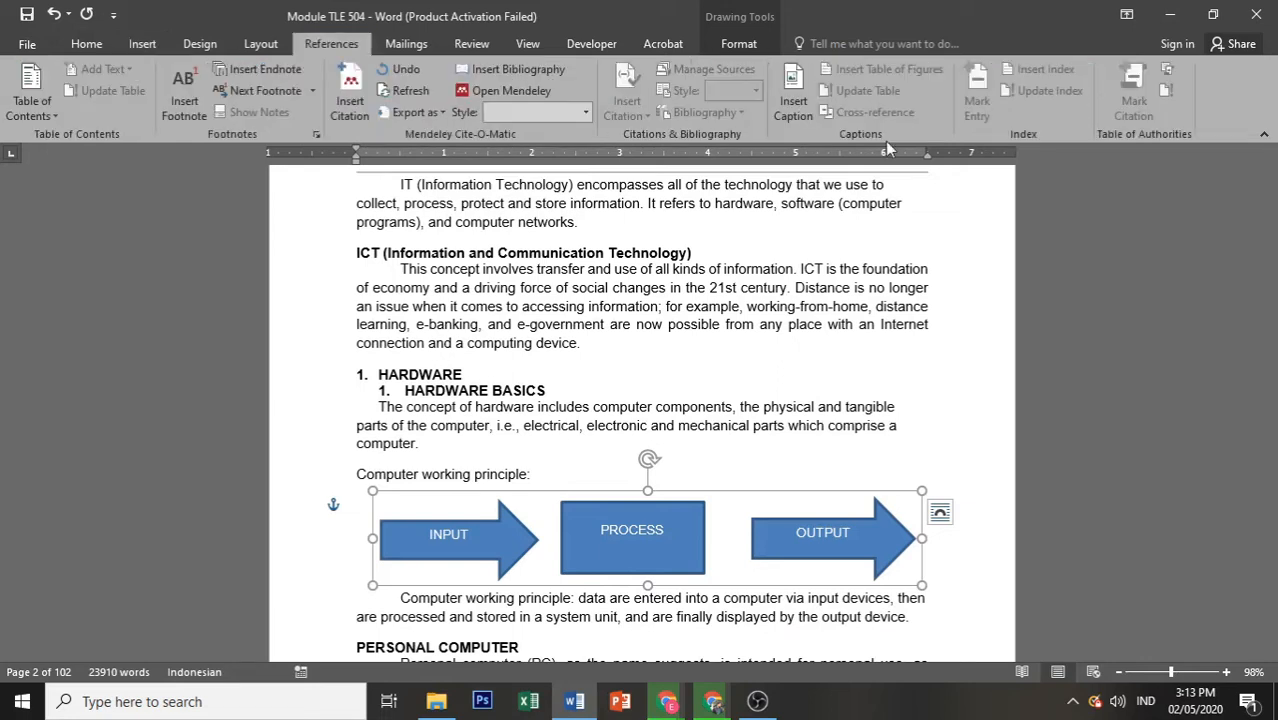
click(794, 90)
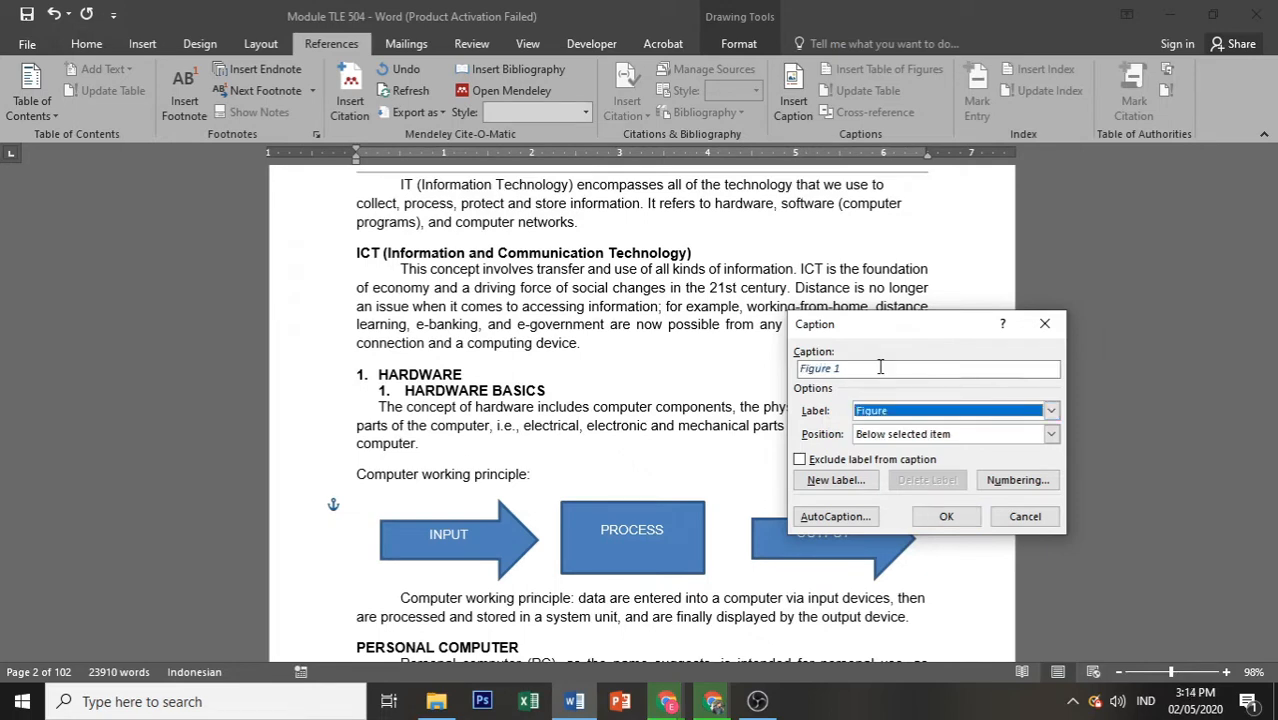
click(880, 367)
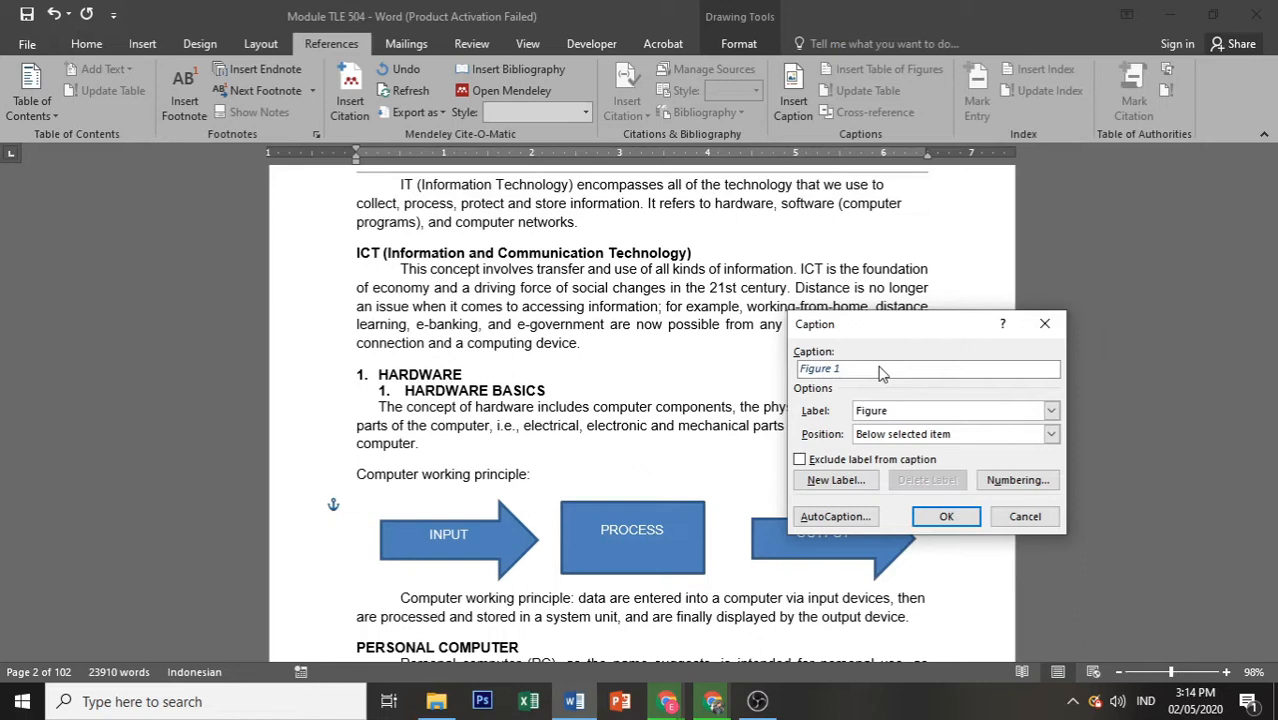
text(cOM)
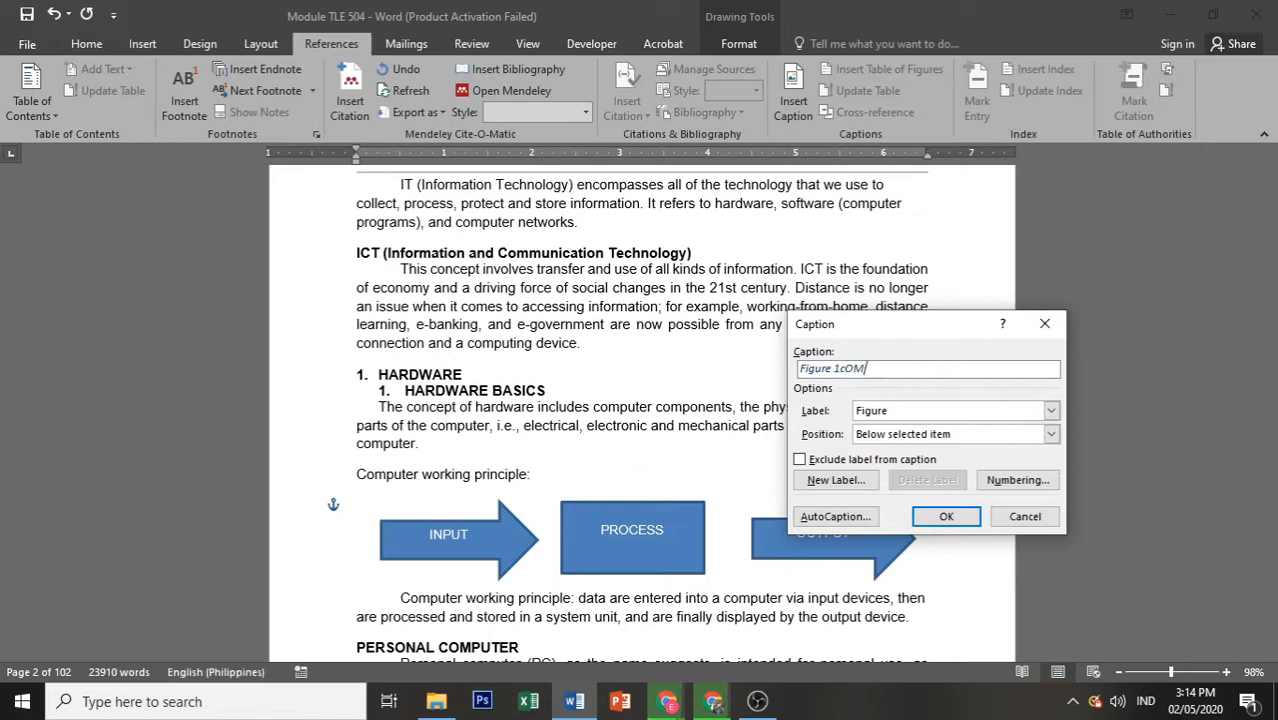
key(BackSpace)
key(BackSpace)
key(BackSpace)
text(Computer Working Princ)
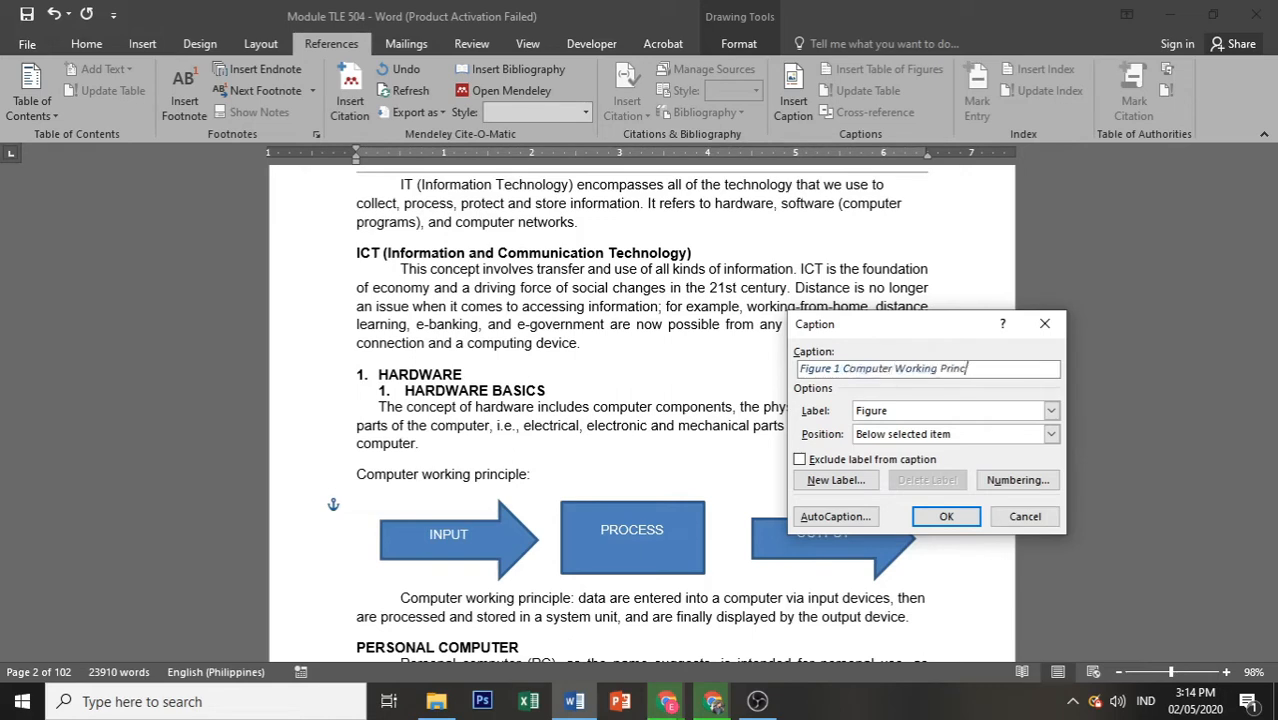
text(iple)
click(936, 522)
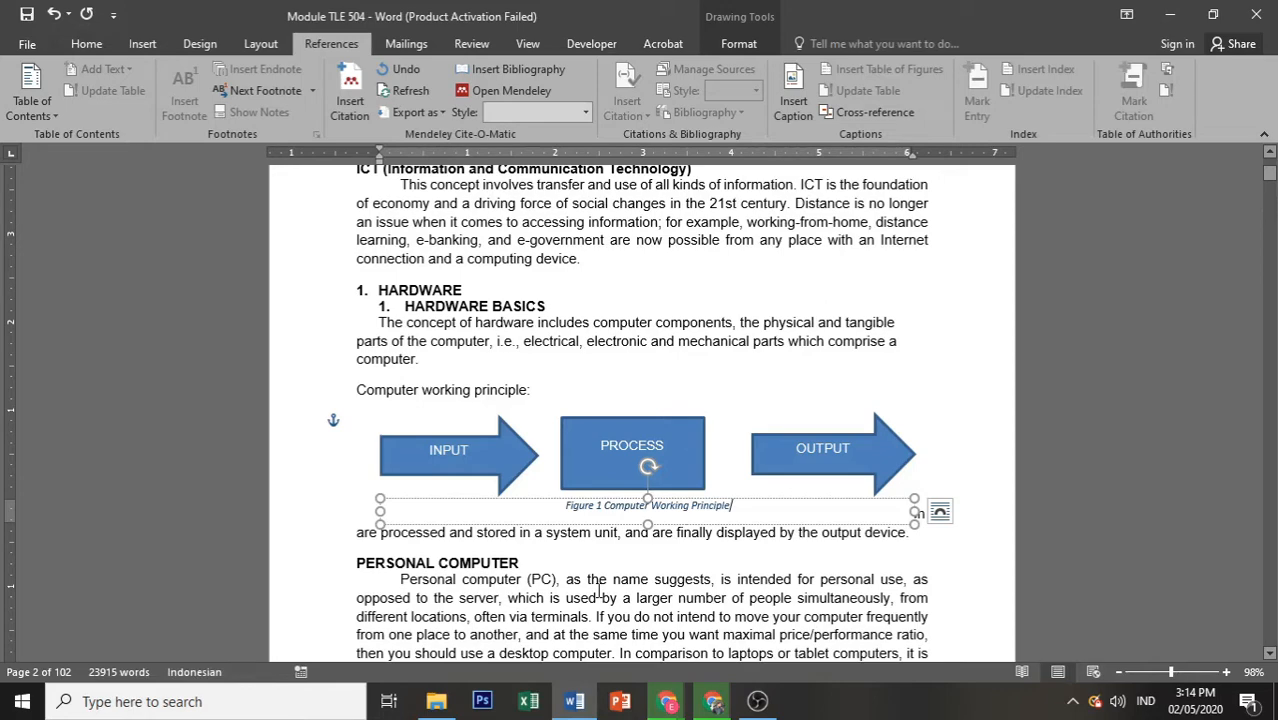
- Modify the Caption style to use the Arial font at size 11
scroll(600, 592, down, 2)
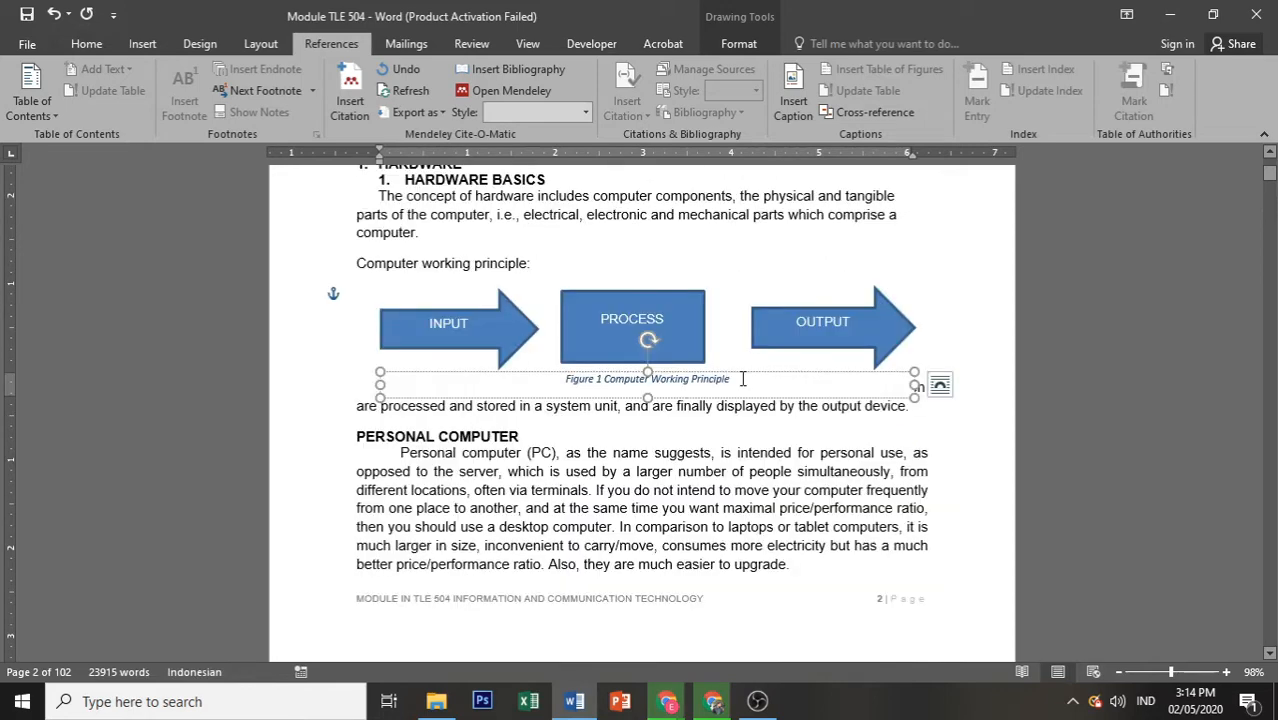
click(90, 46)
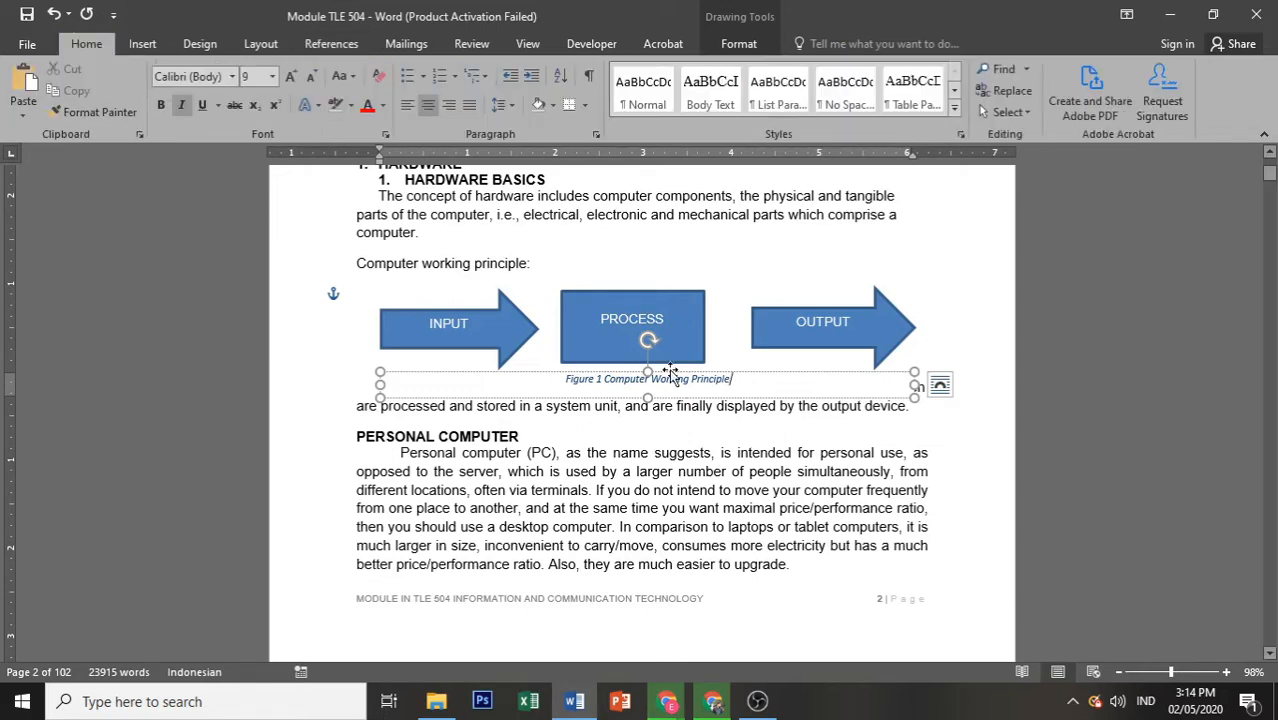
click(955, 112)
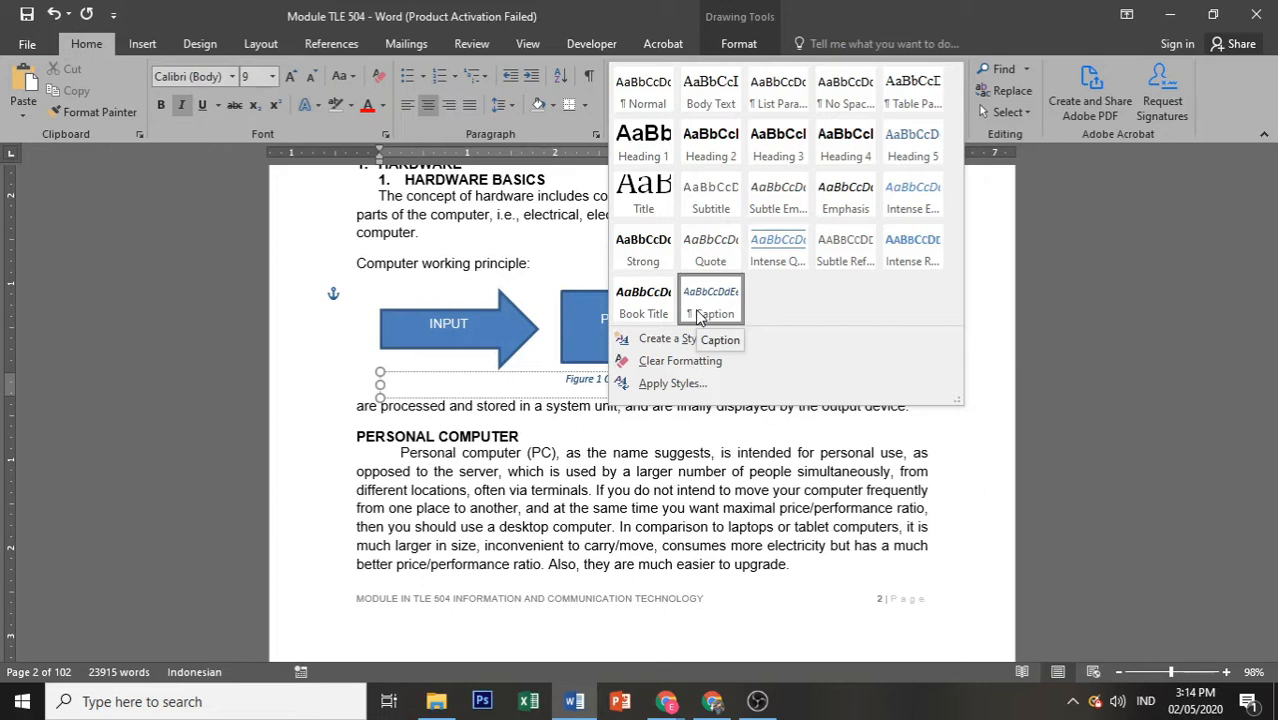
click(700, 316)
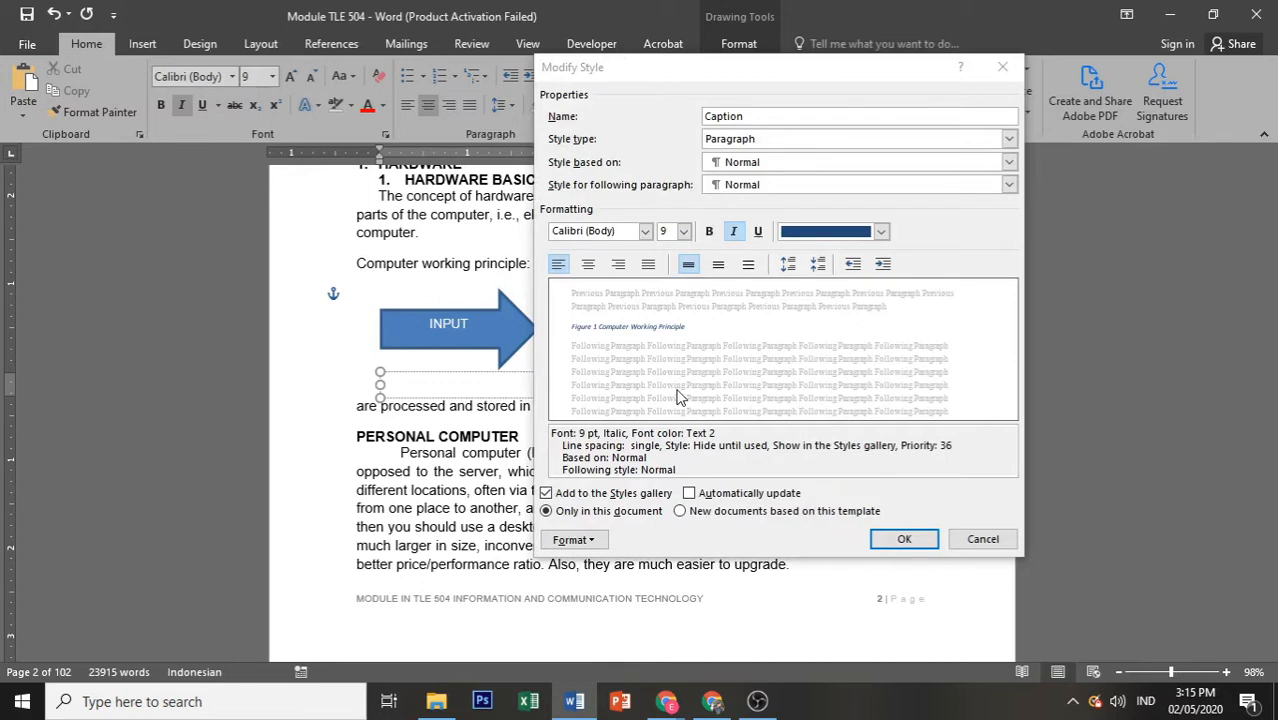
click(645, 231)
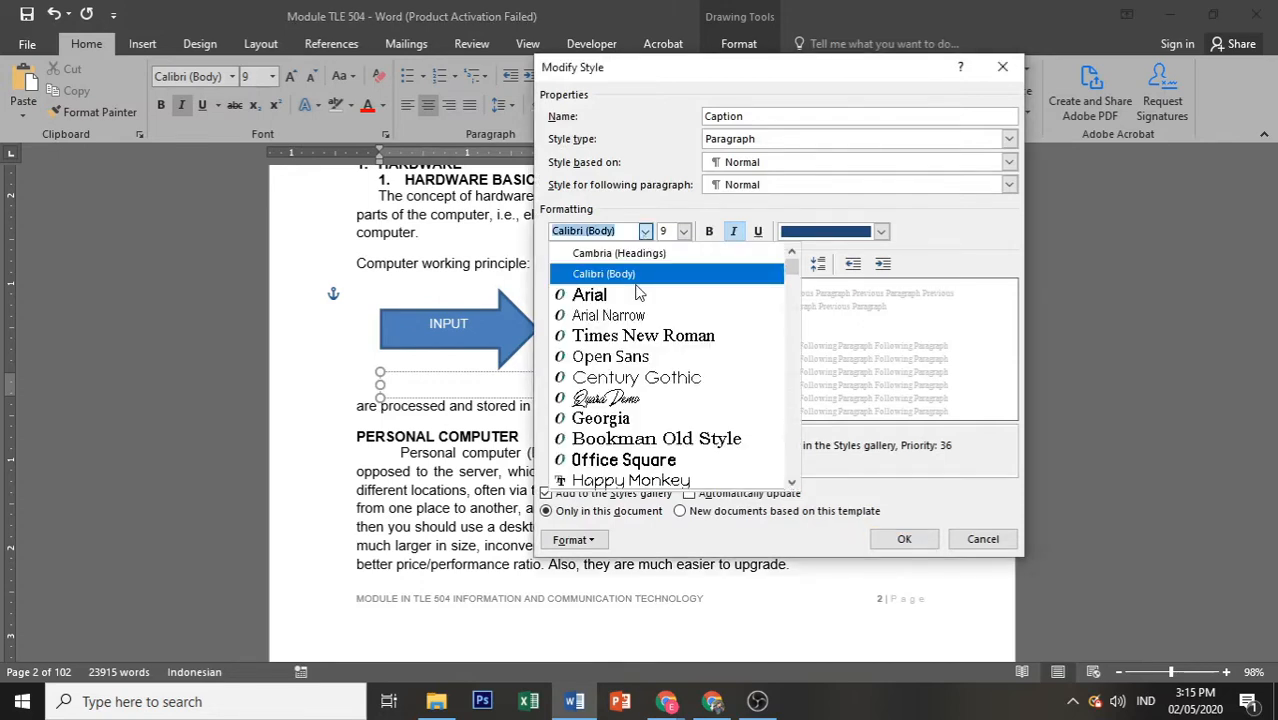
click(640, 294)
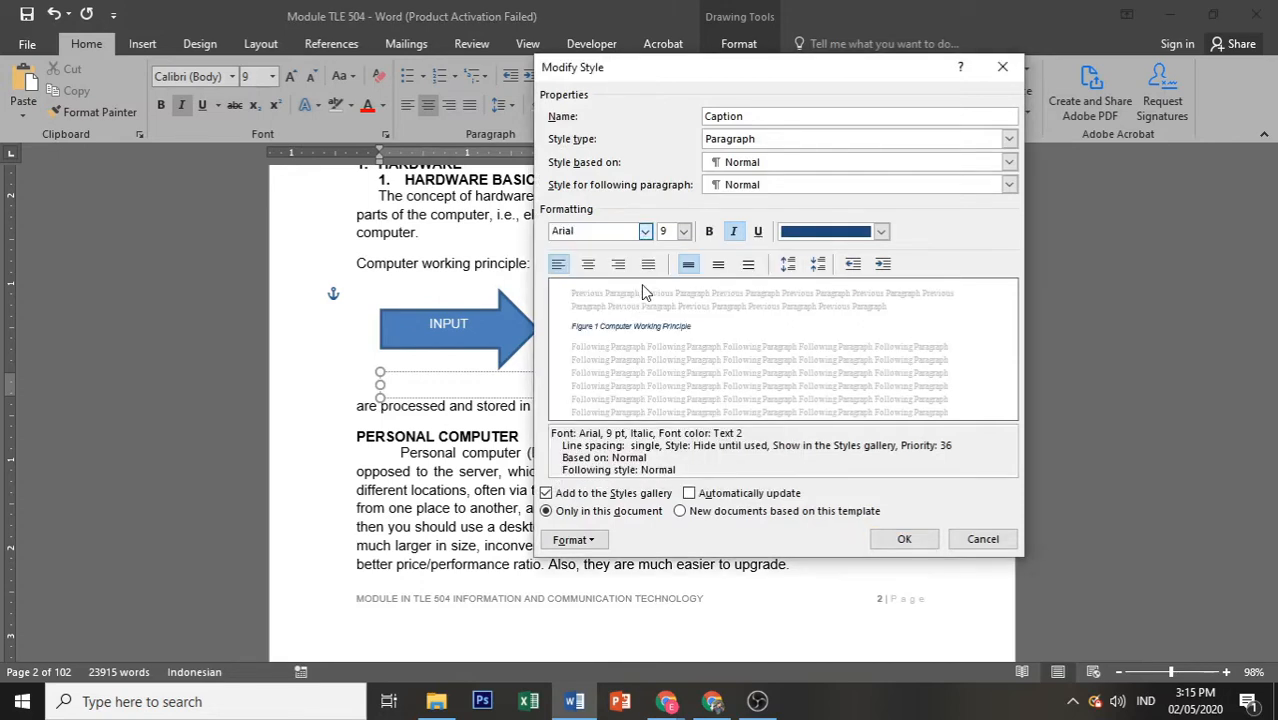
click(683, 231)
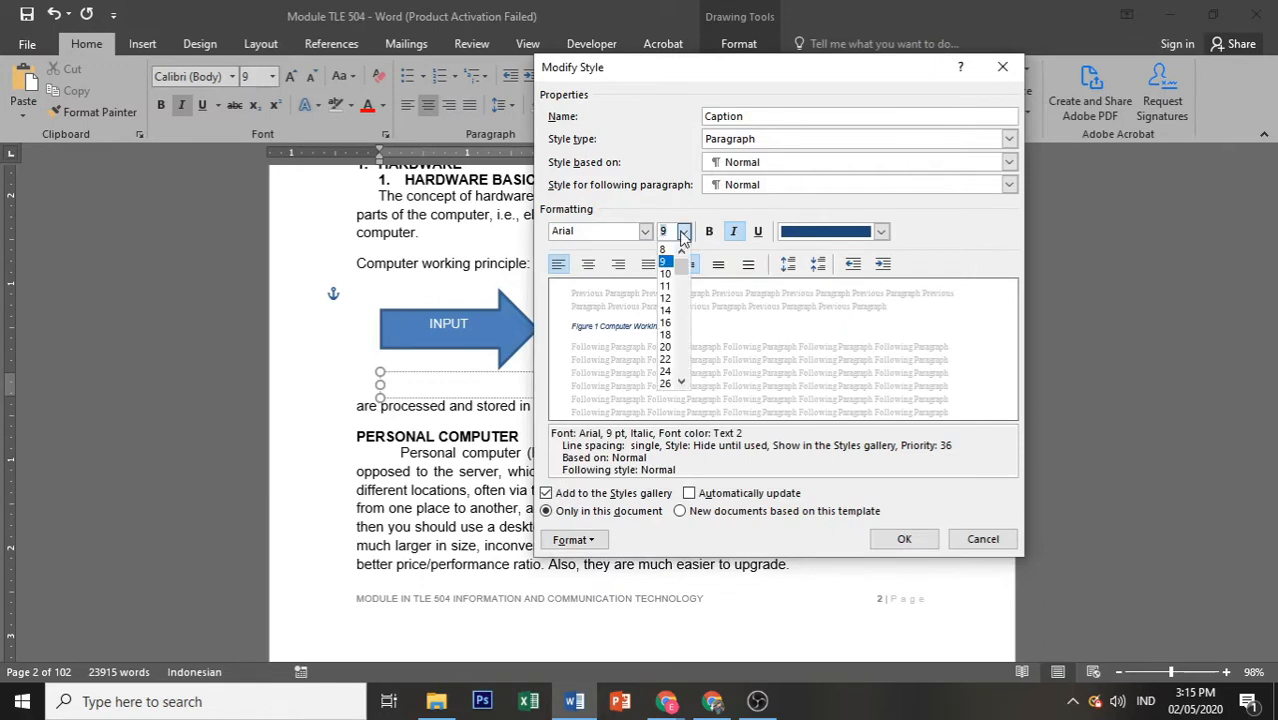
click(665, 286)
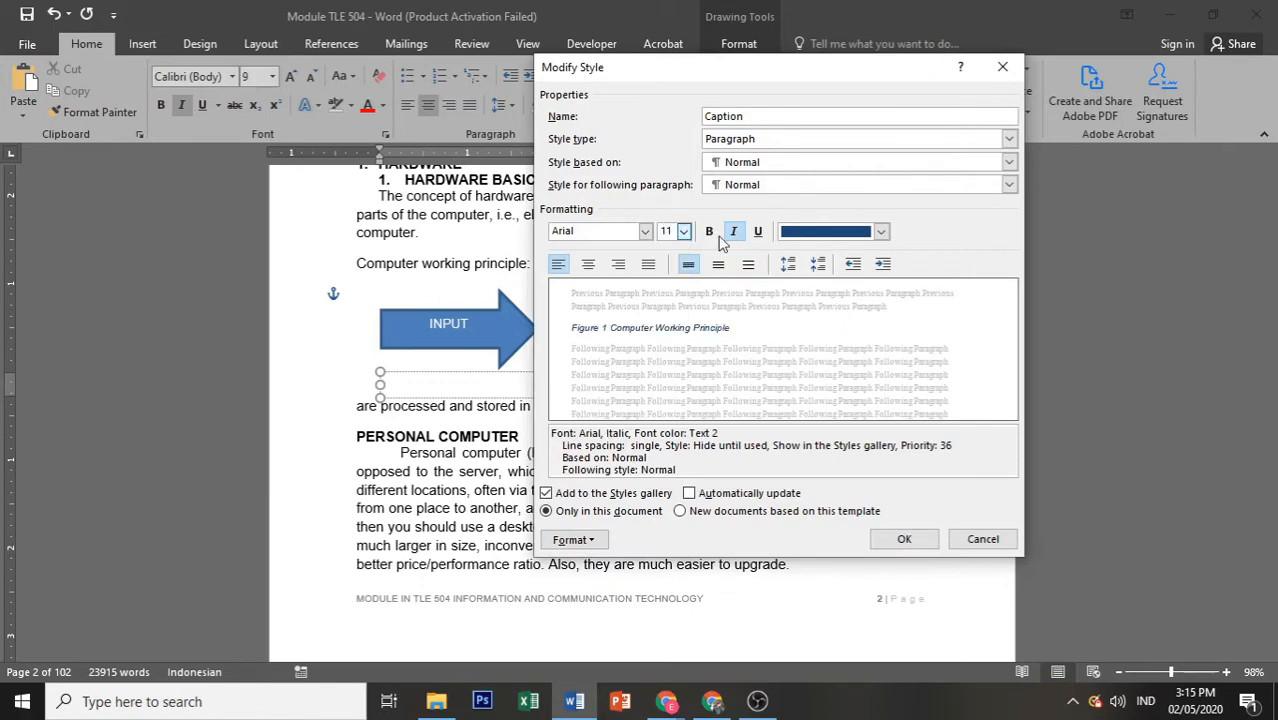
- Make the Caption style bold, remove its italics and set its font color to black (Text 1)
click(710, 232)
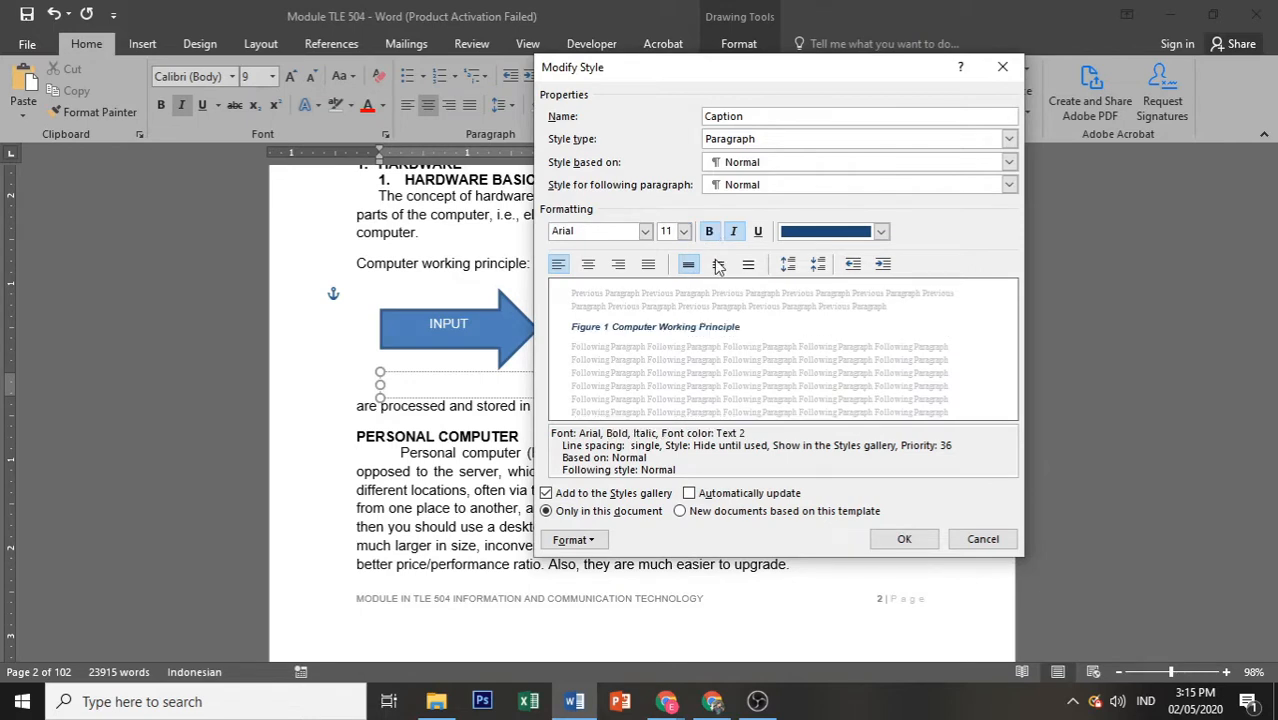
click(733, 232)
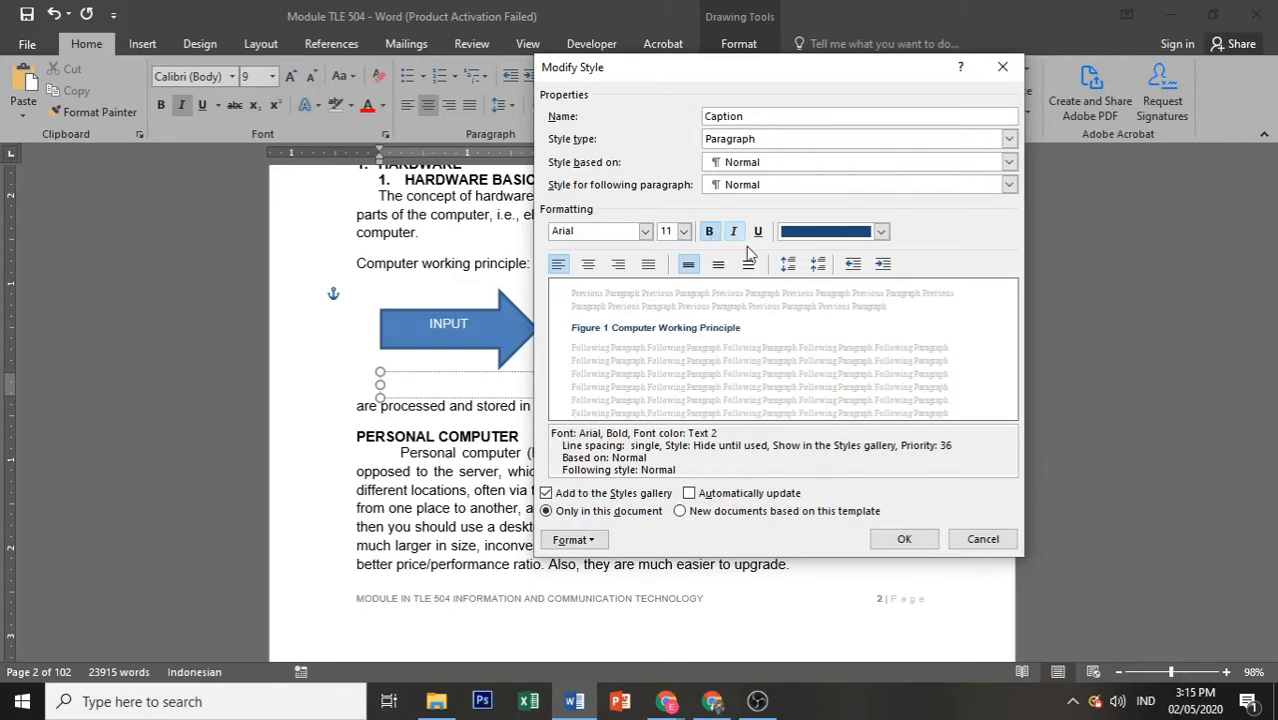
click(826, 236)
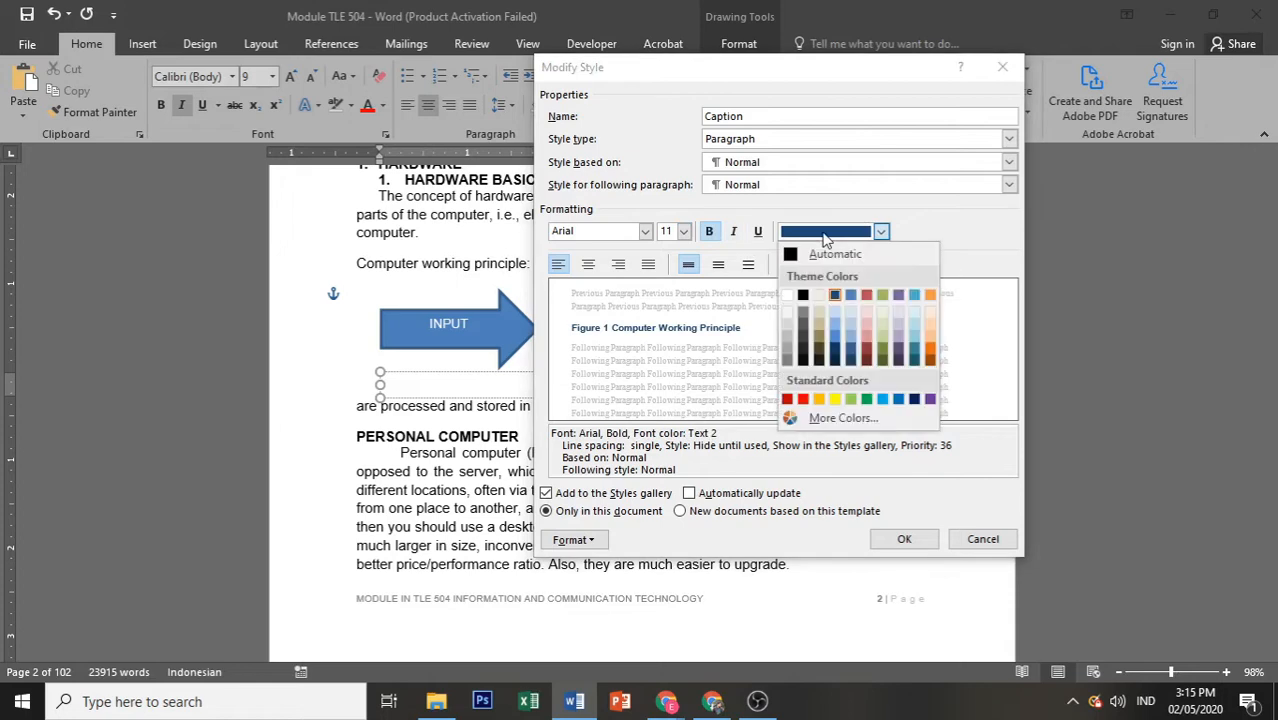
click(805, 256)
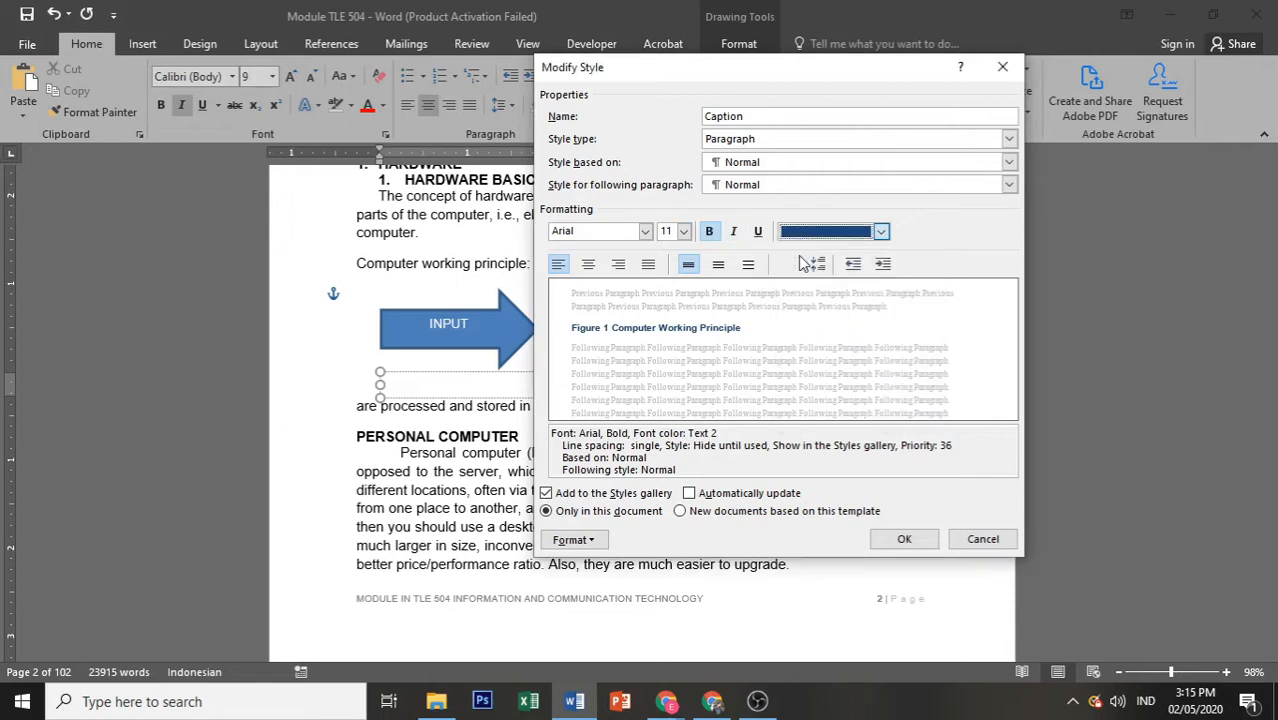
click(881, 232)
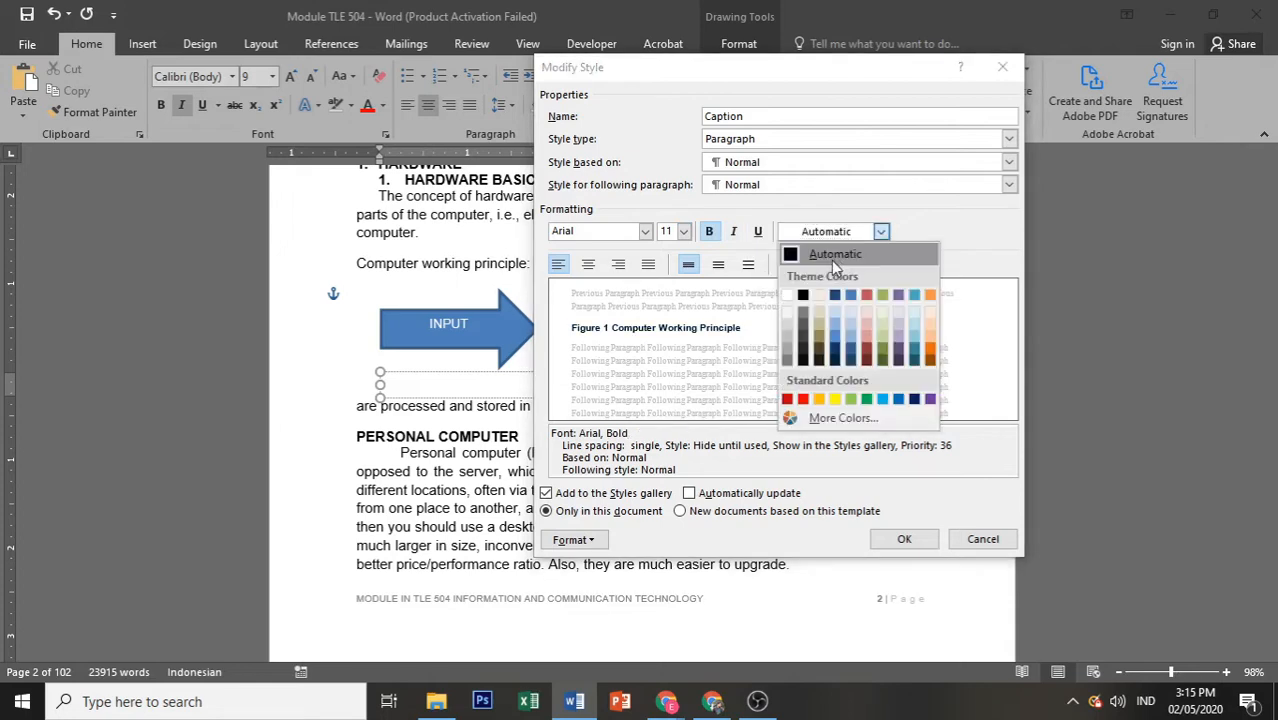
click(799, 296)
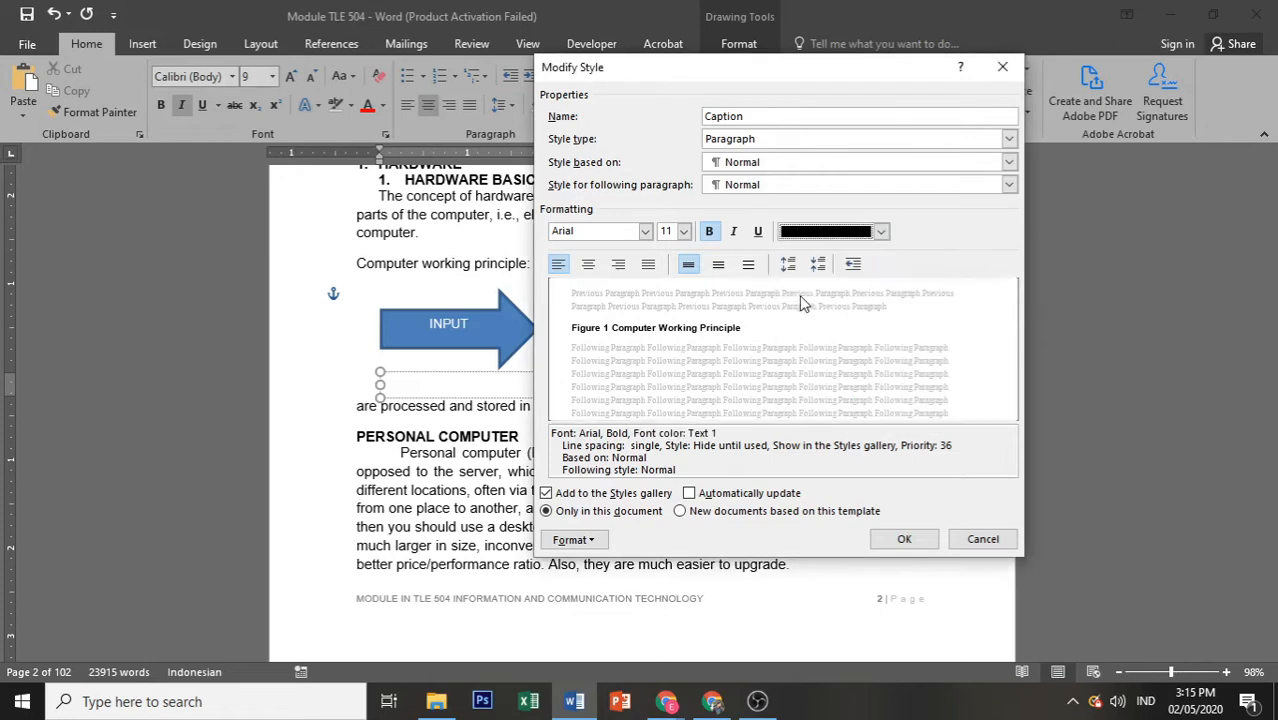
- Set the Caption style's paragraph spacing after to 0 pt and apply the style changes
click(574, 540)
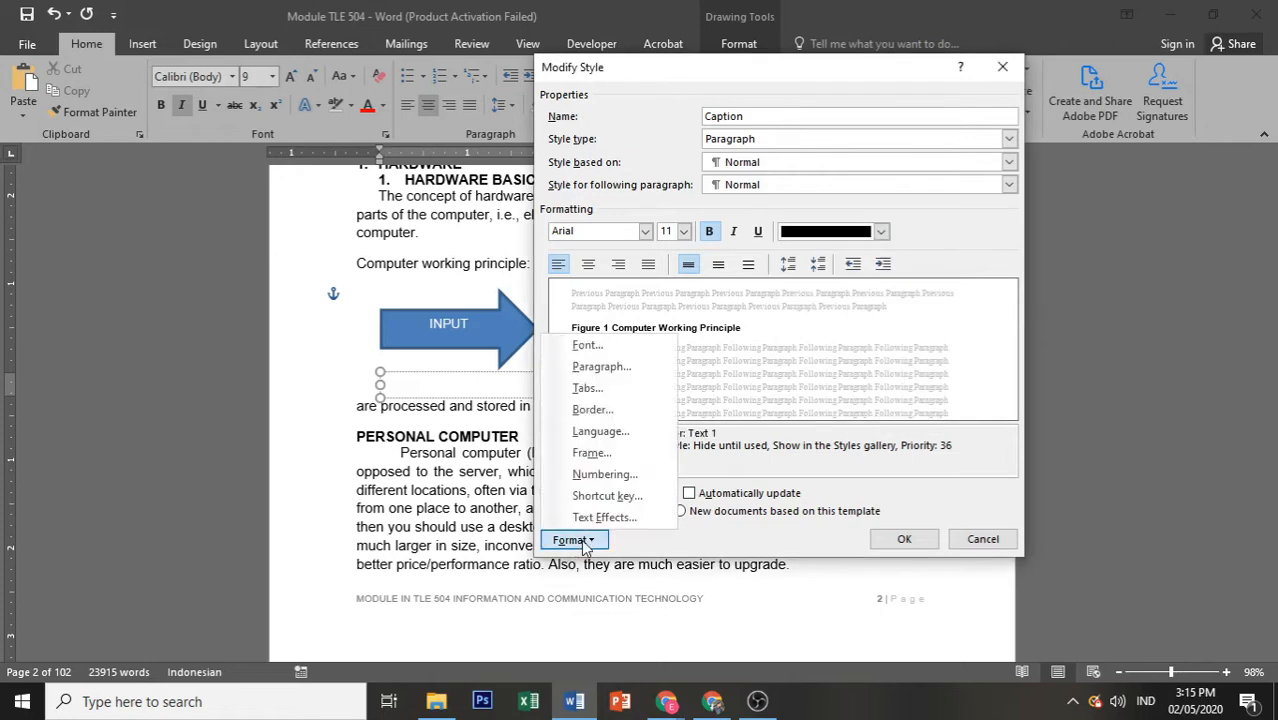
click(573, 366)
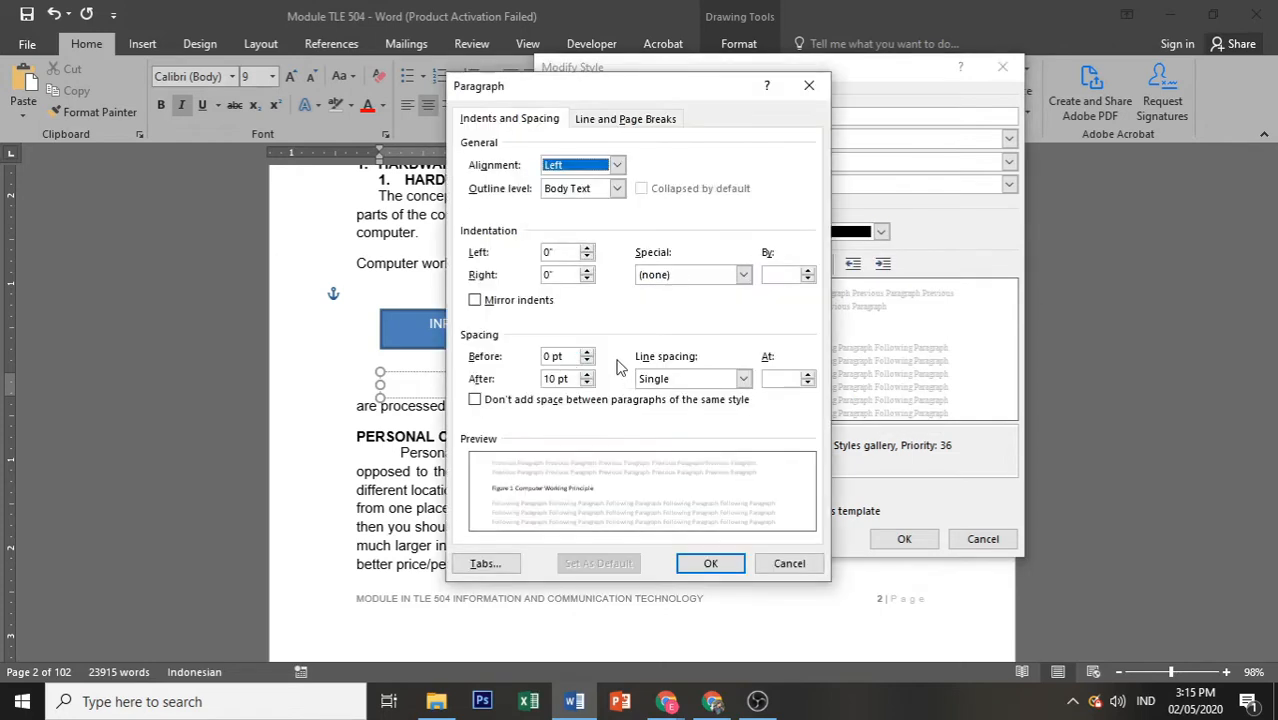
click(575, 379)
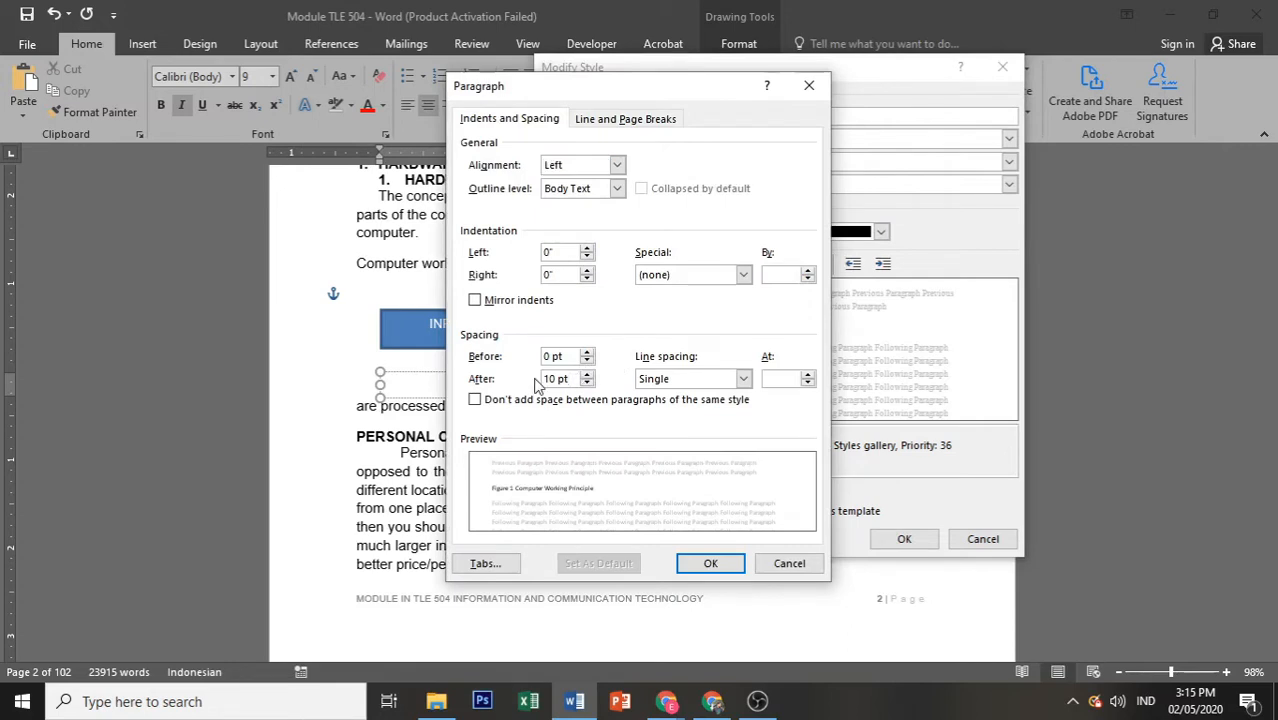
key(BackSpace)
key(BackSpace)
key(BackSpace)
key(BackSpace)
key(BackSpace)
text(0)
click(709, 563)
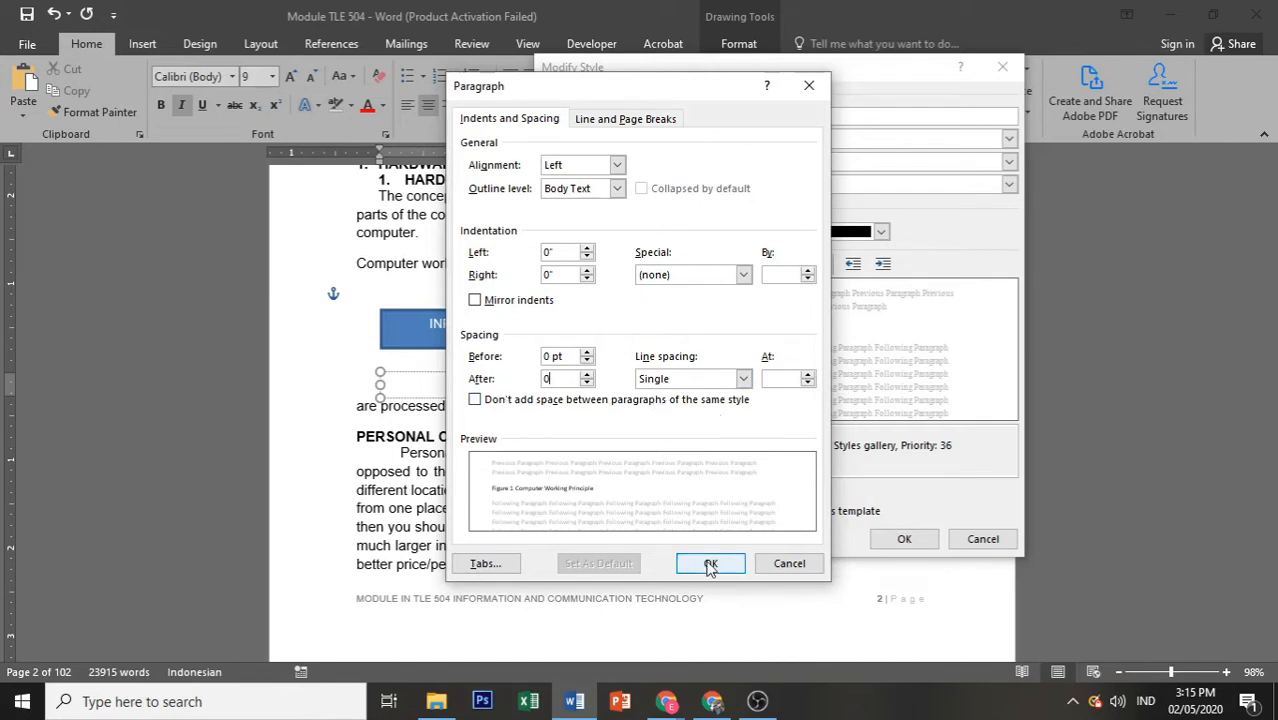
click(904, 539)
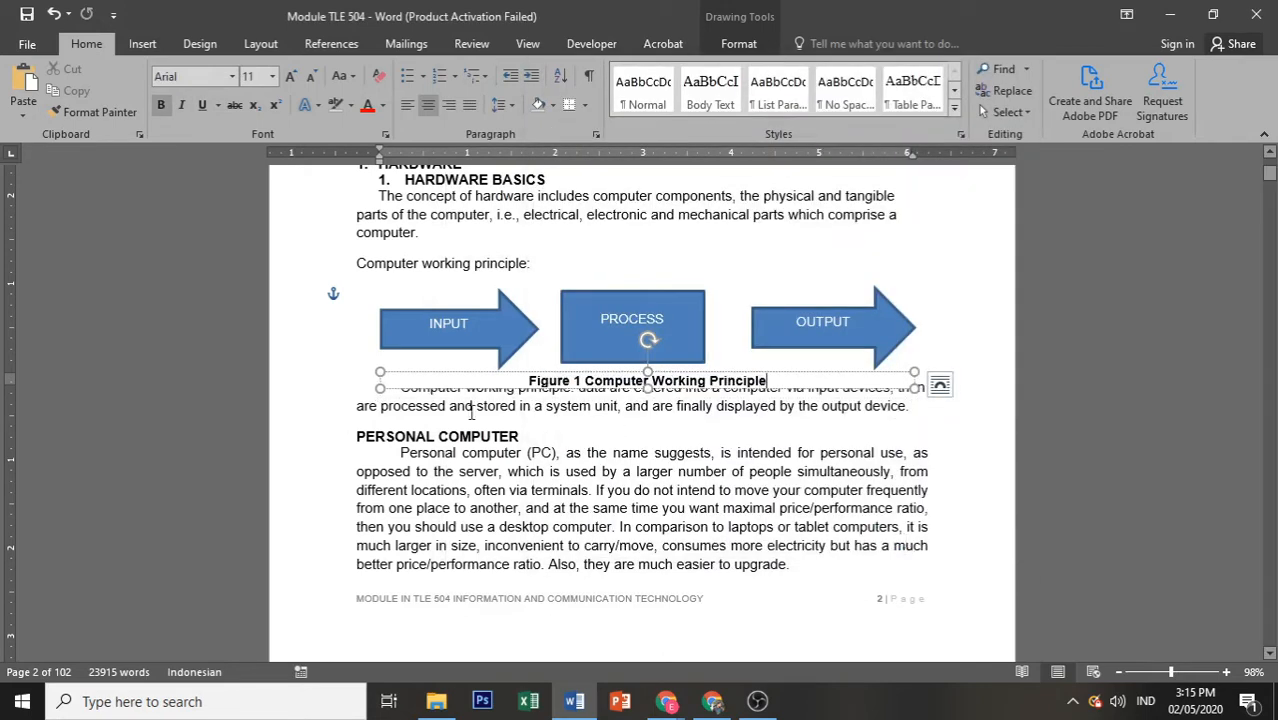
- Insert a blank line before the paragraph starting "Computer working principle: data are entered" to move it clear of the figure caption
click(403, 405)
triple_click(512, 381)
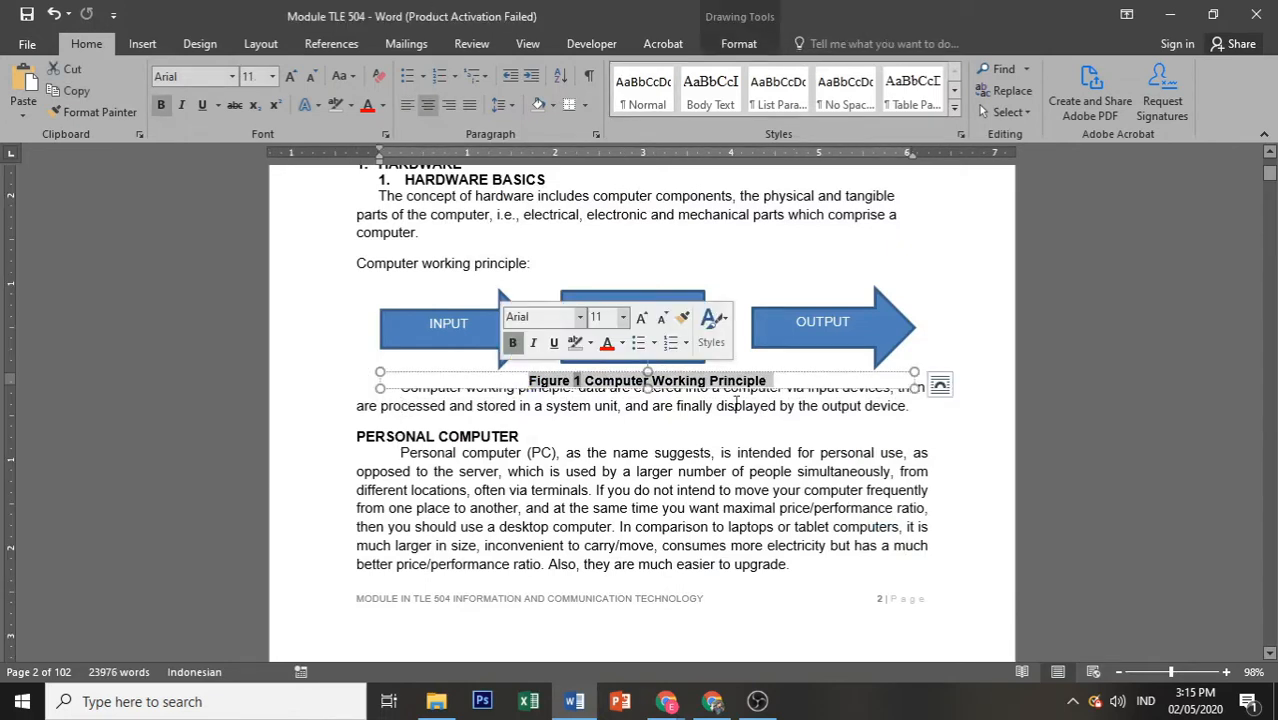
click(403, 403)
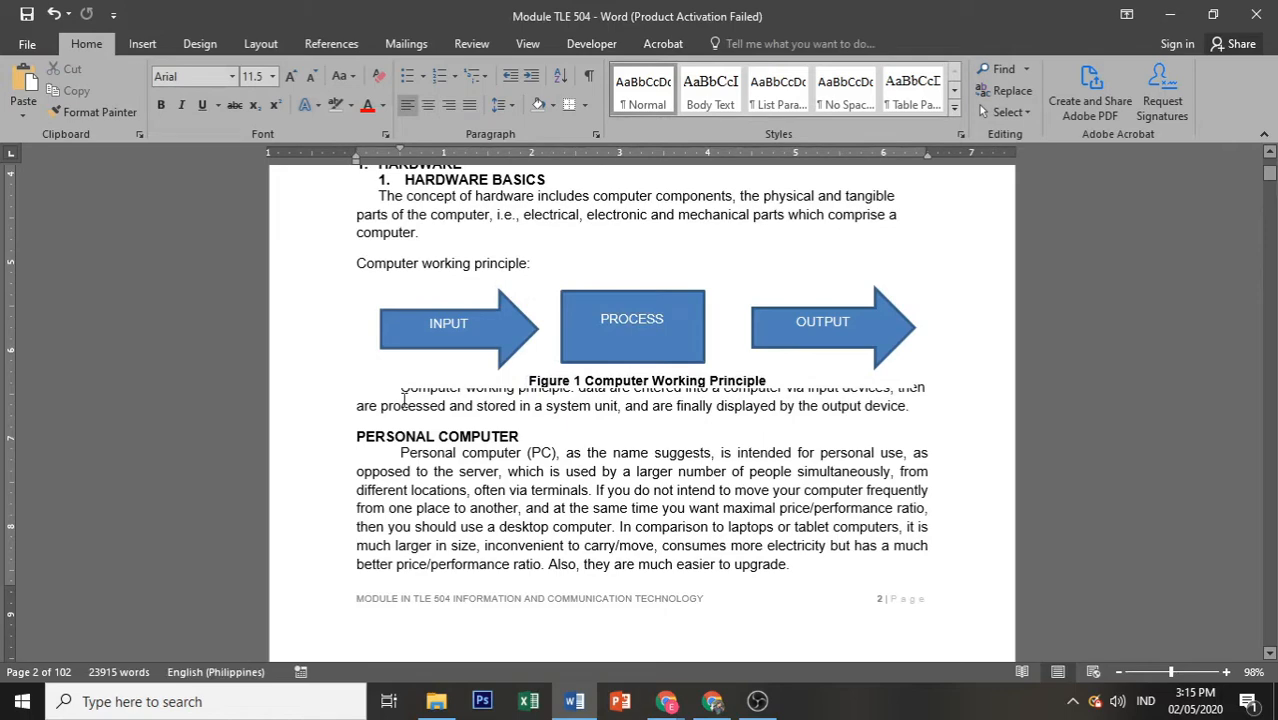
key(Return)
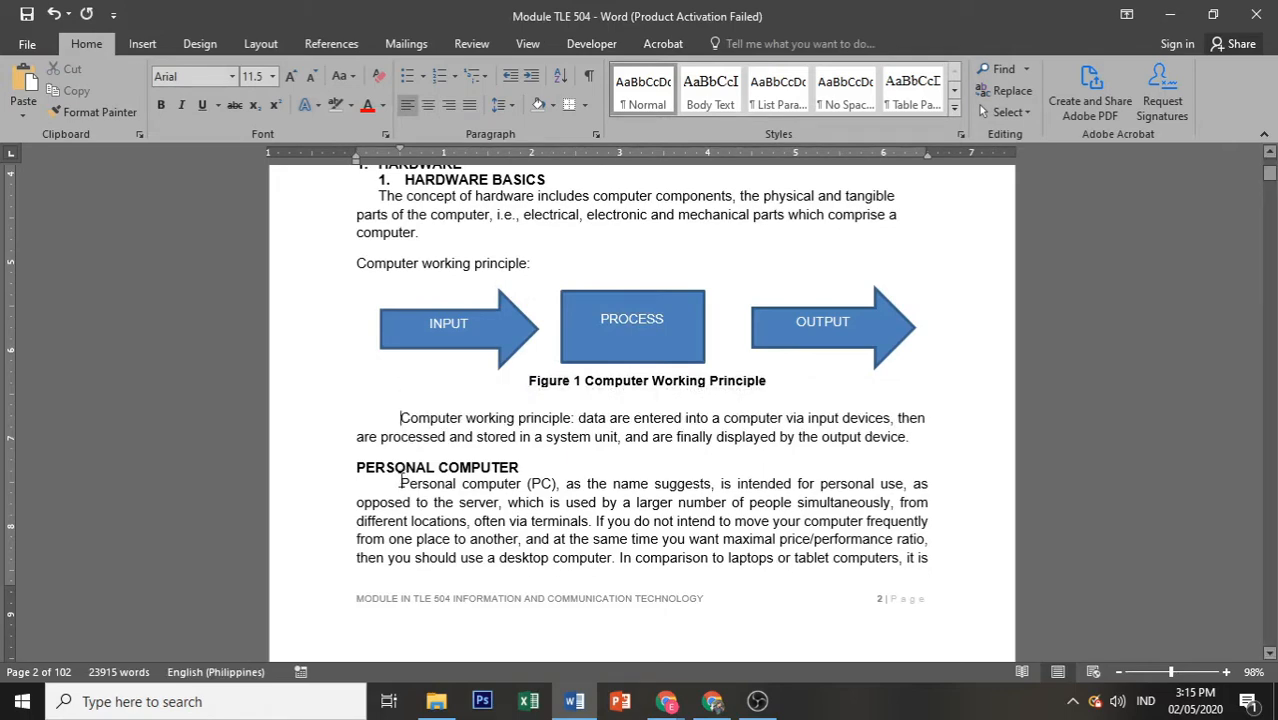
- Insert the caption "Figure 2 Main Computer Parts" below the SYSTEM UNIT box under the Main Computer Parts heading
scroll(401, 480, down, 1)
scroll(401, 480, down, 15)
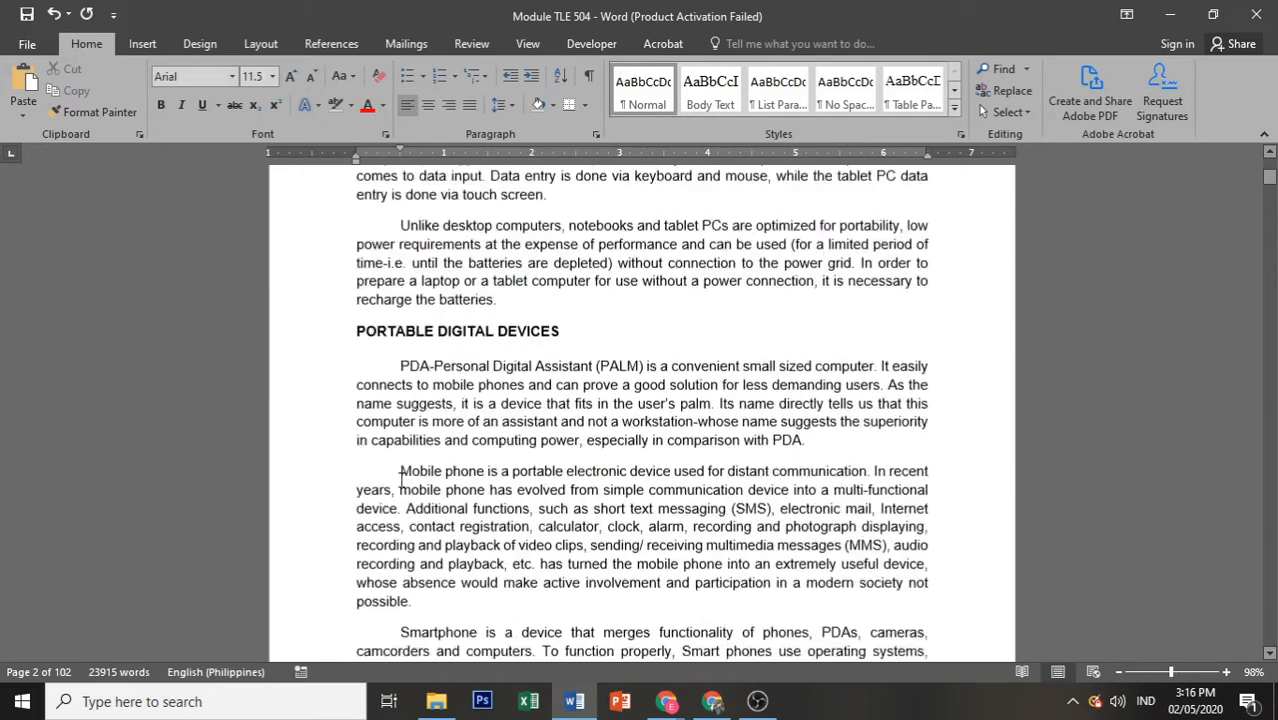
scroll(401, 485, down, 15)
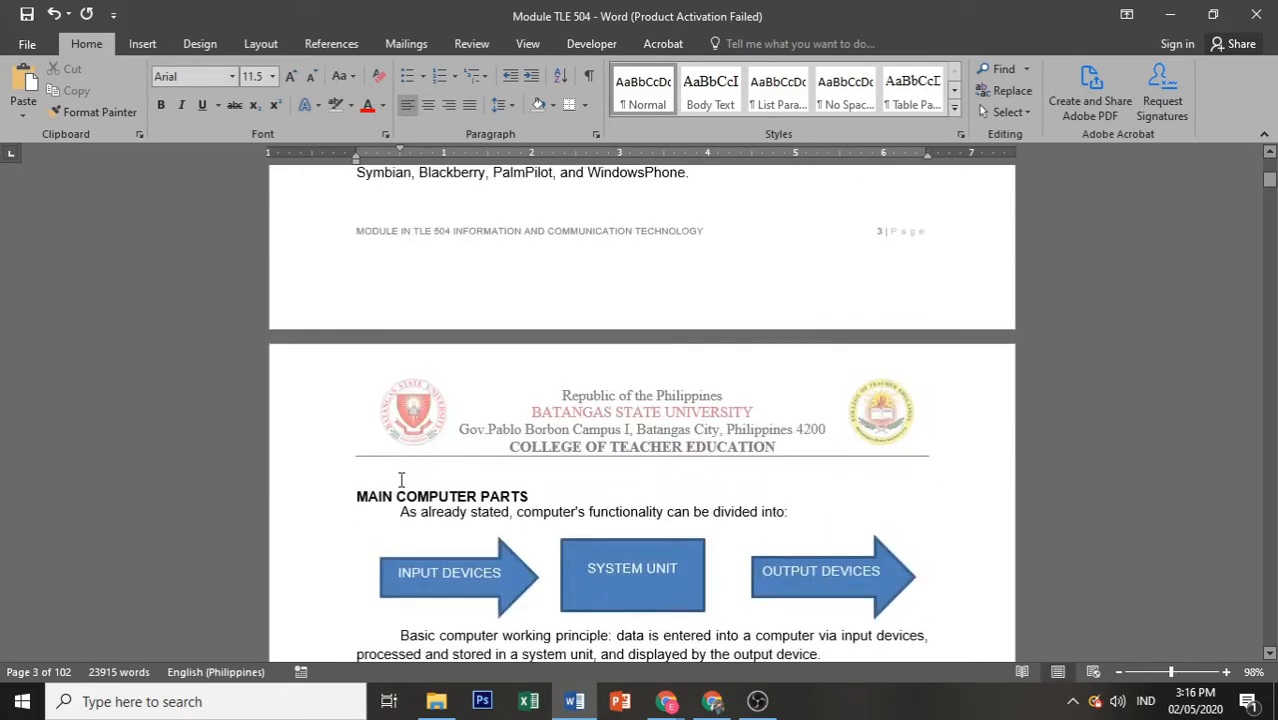
scroll(401, 480, down, 5)
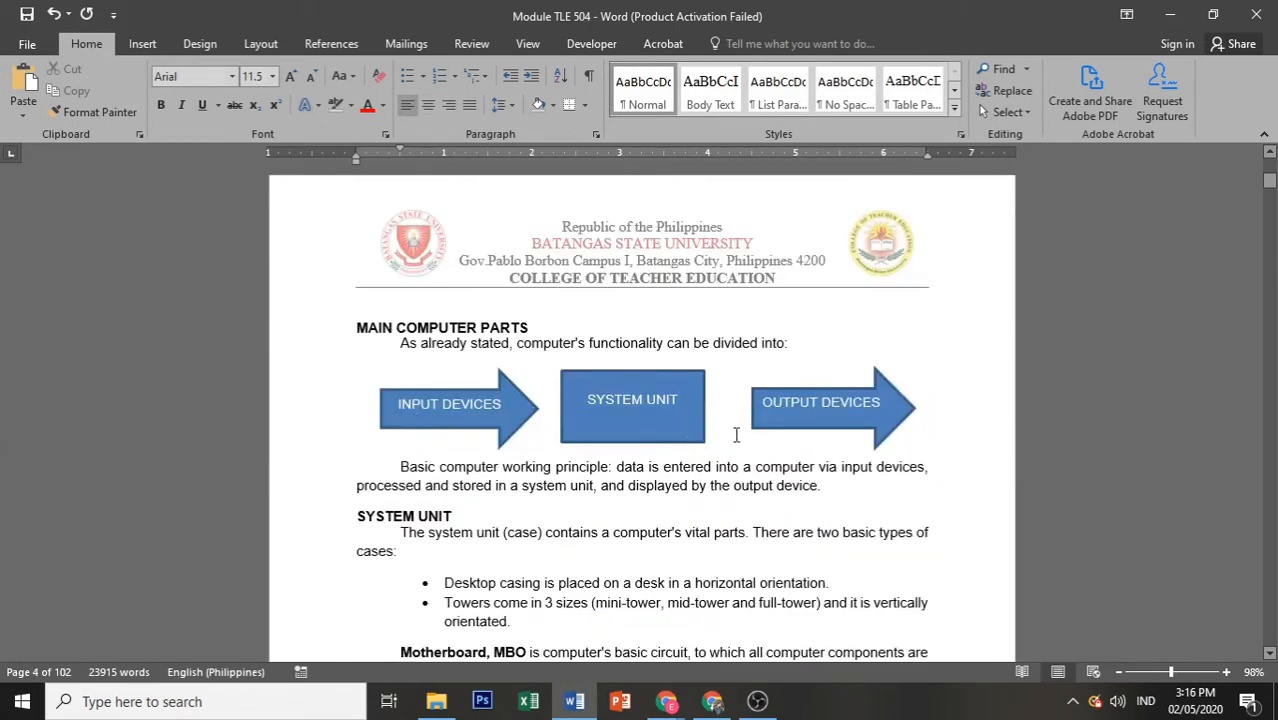
click(690, 376)
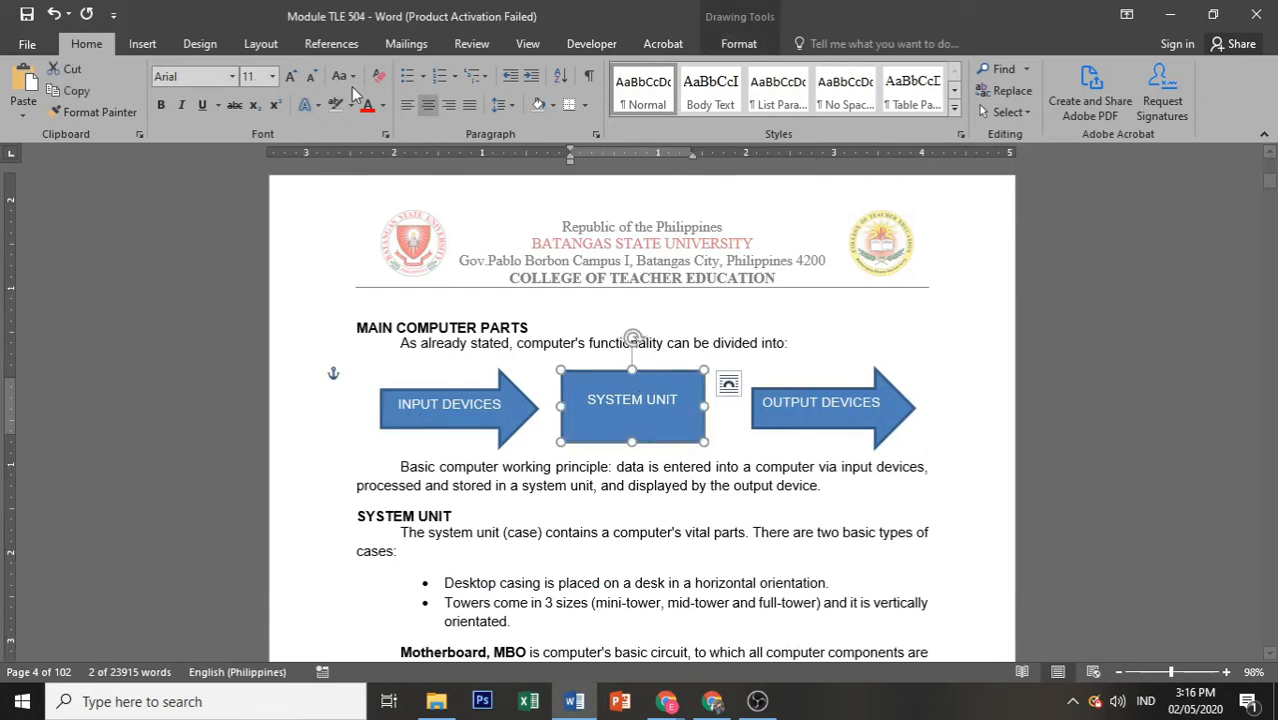
click(331, 43)
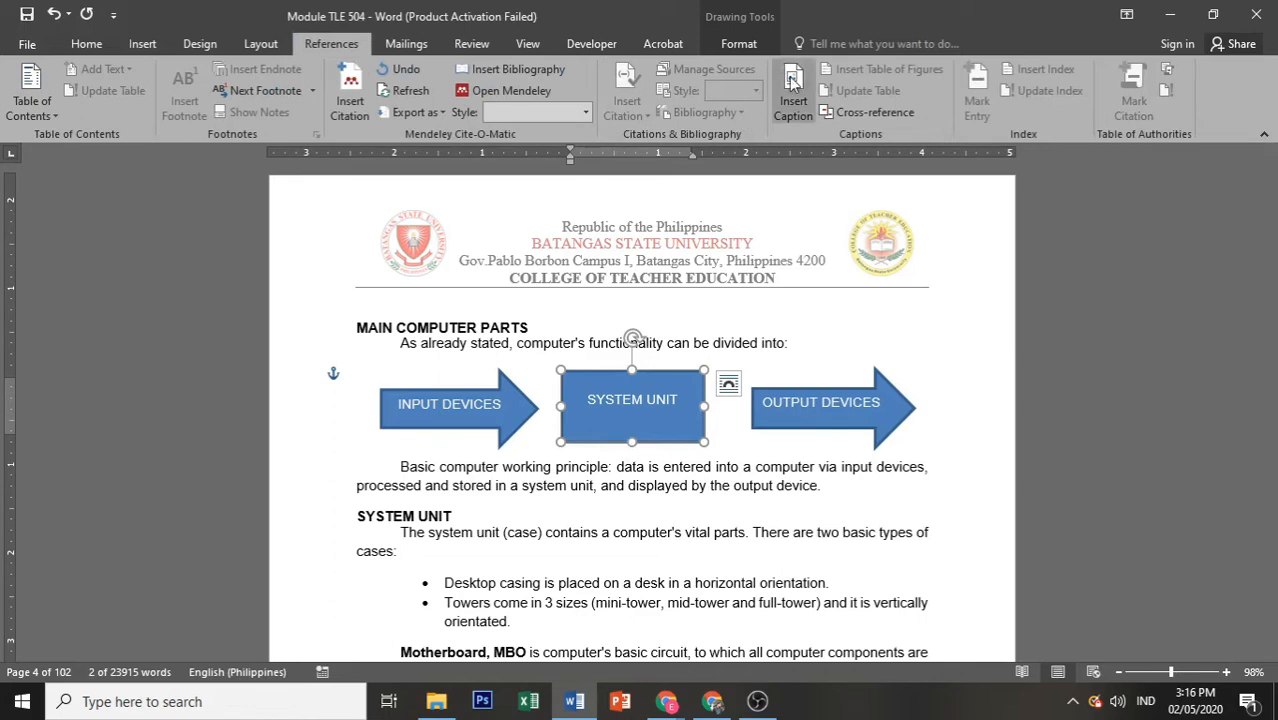
click(791, 82)
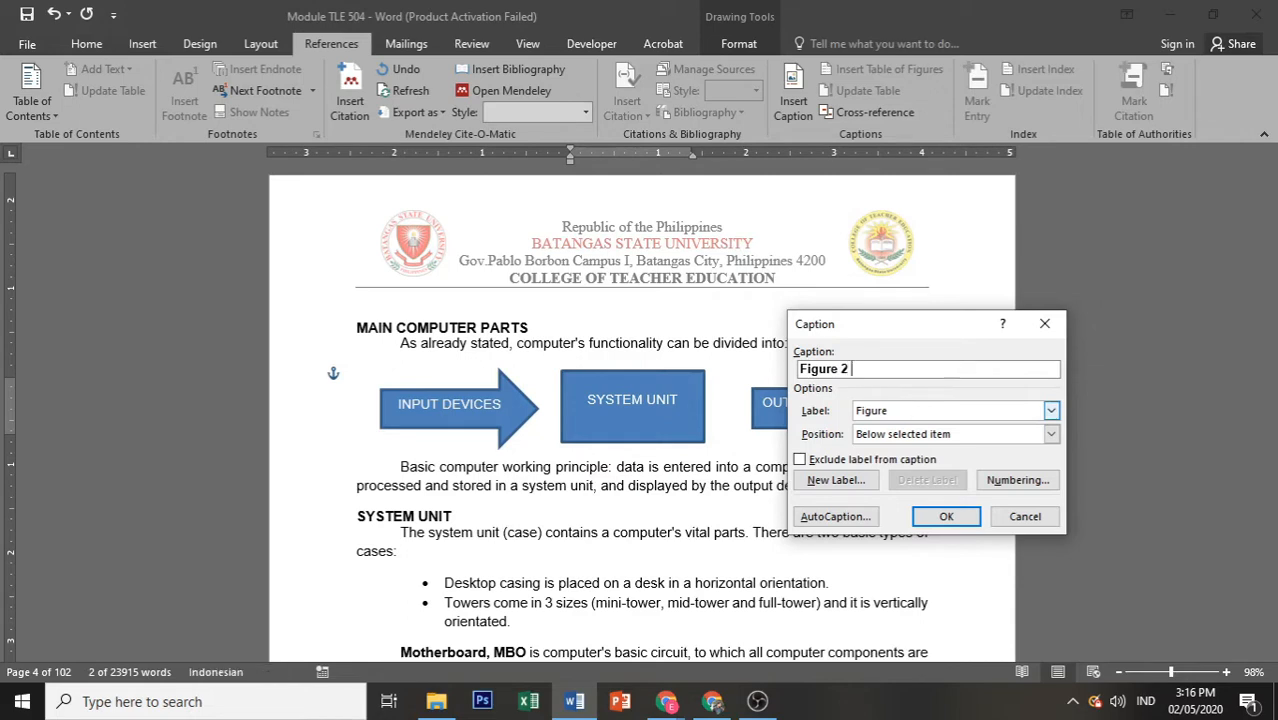
text(Main Computer Parts)
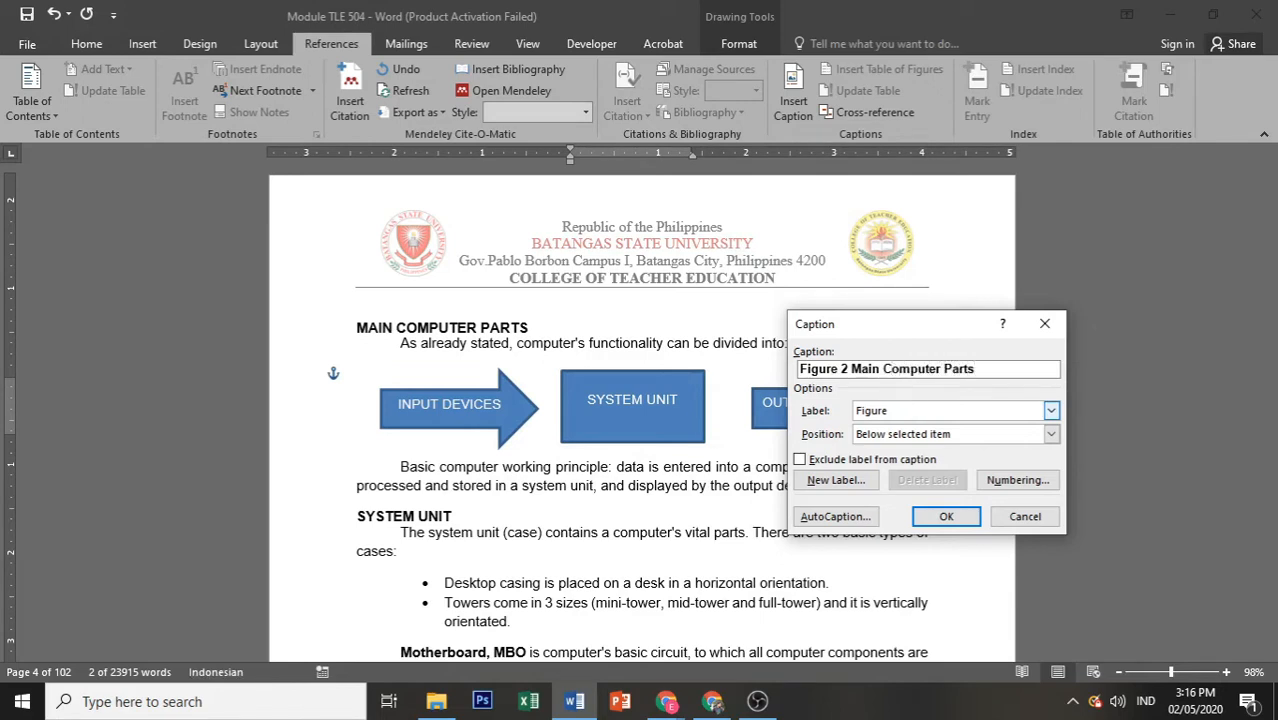
click(926, 519)
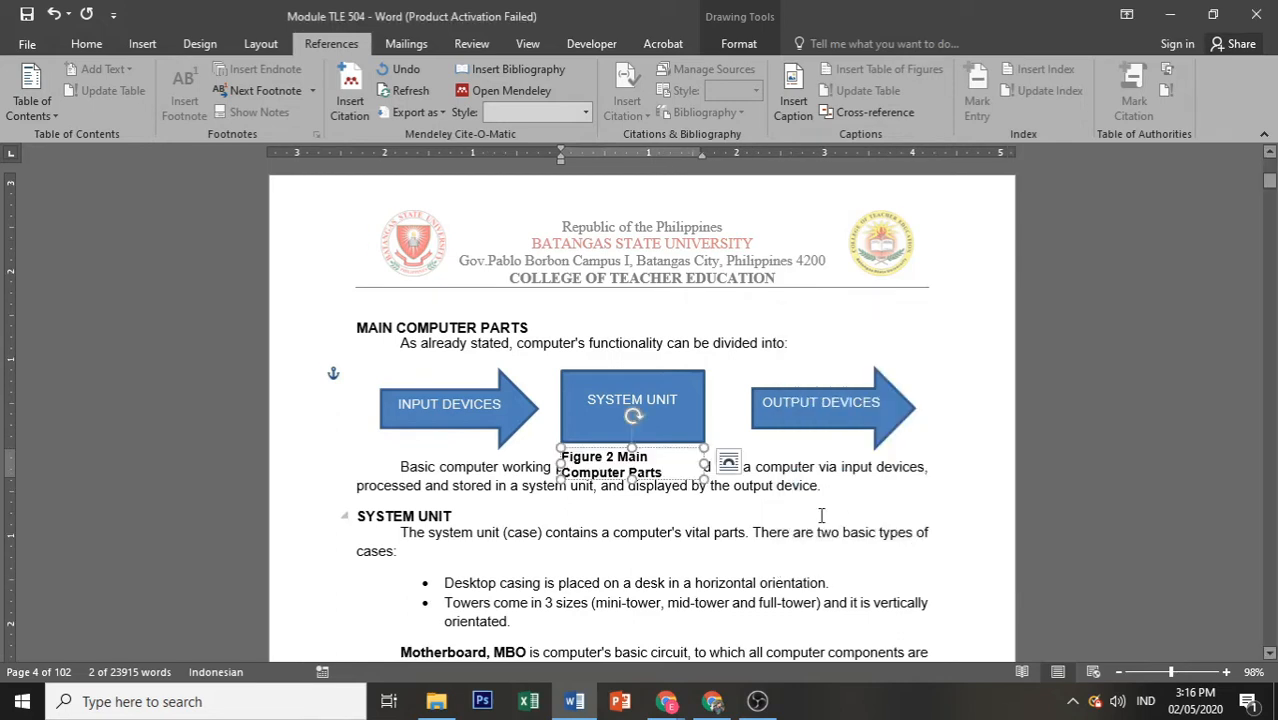
- Insert blank lines before the paragraph starting "Basic computer working principle" and widen the Figure 2 caption box on both sides to fit one line
key(Escape)
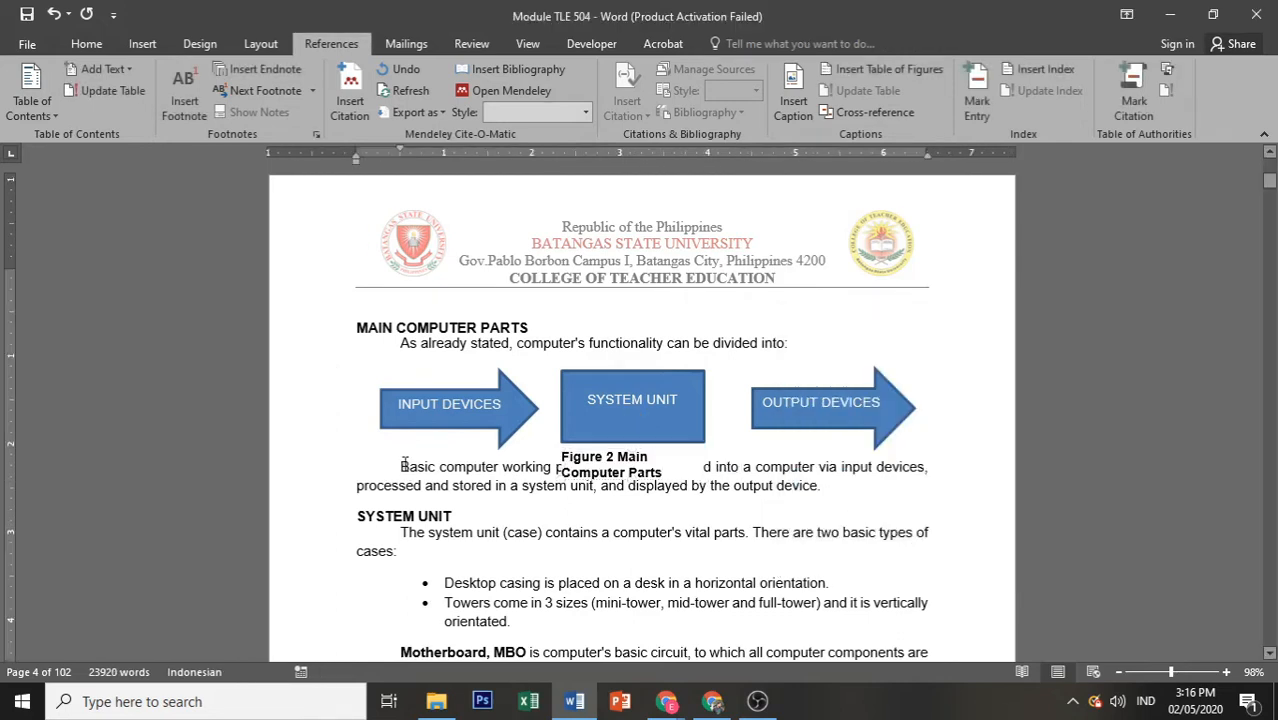
key(Return)
click(701, 482)
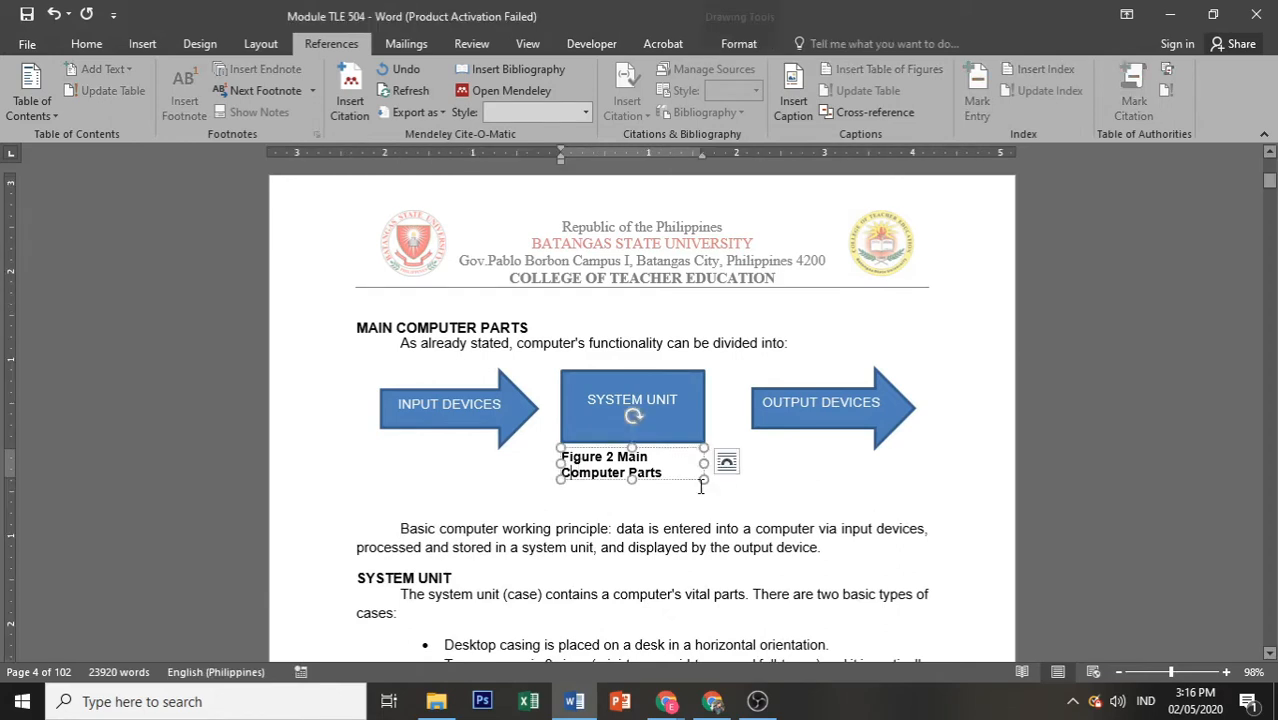
drag(704, 463, 836, 462)
drag(560, 465, 501, 469)
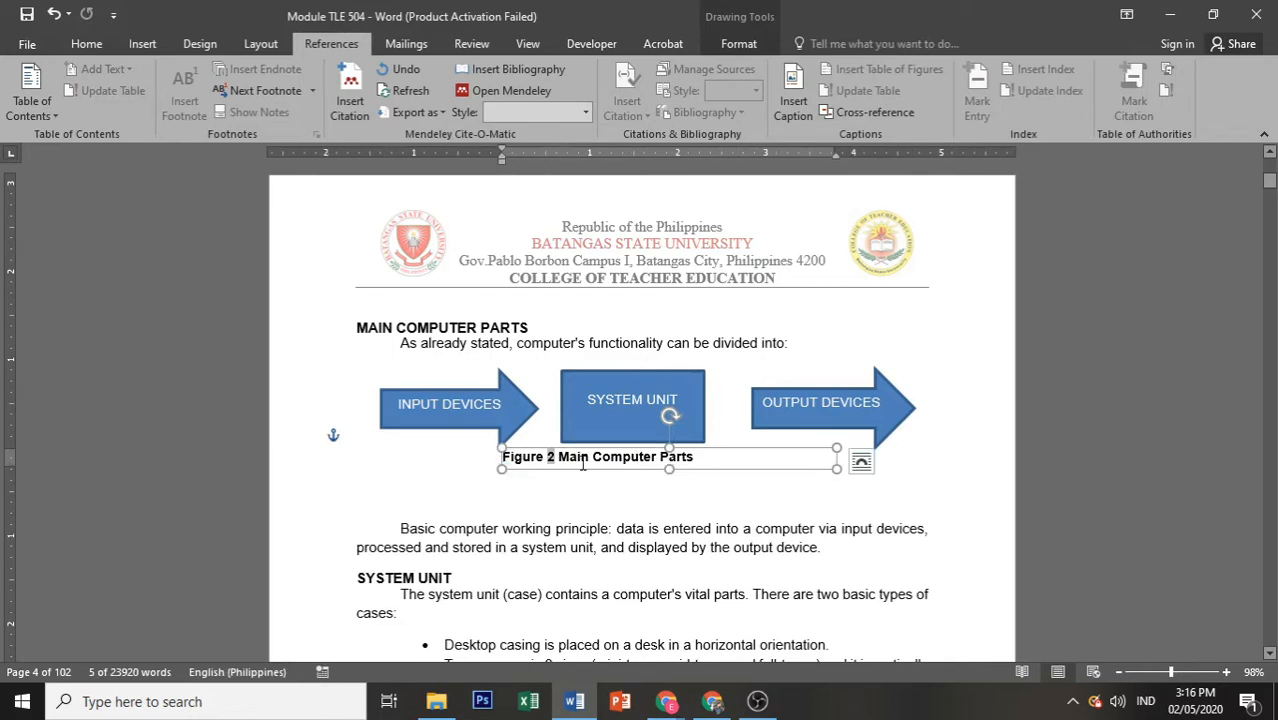
- Center the Figure 2 caption text and remove the extra blank line below it
key(ctrl+e)
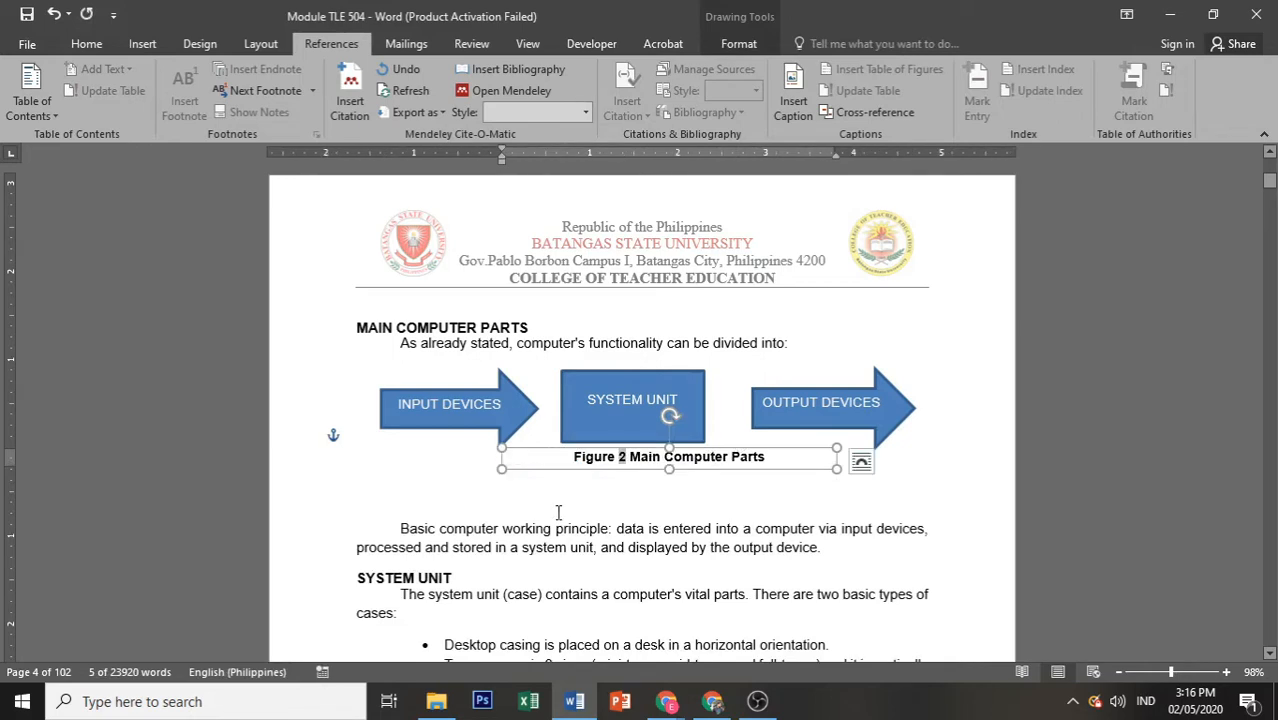
click(556, 511)
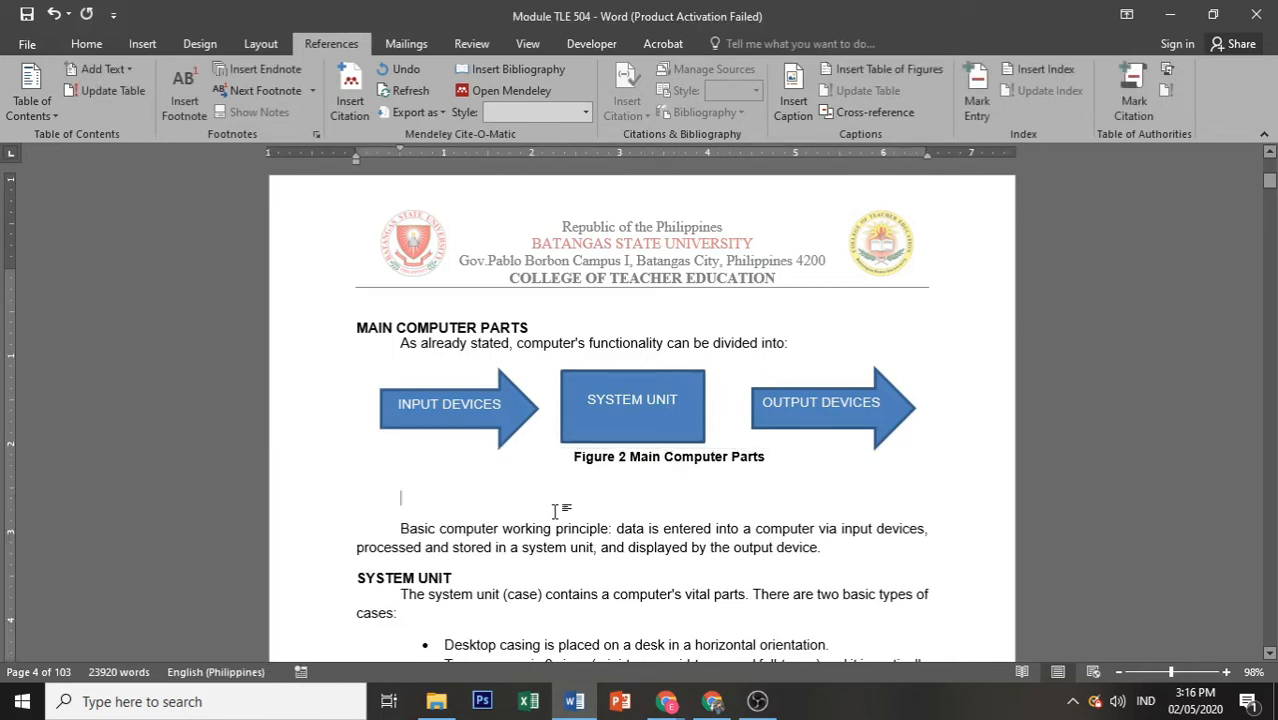
key(BackSpace)
- Insert the caption "Figure 3 Two Components of Mail Merge" below the Mail Merge wizard picture on page 26
scroll(556, 511, down, 10)
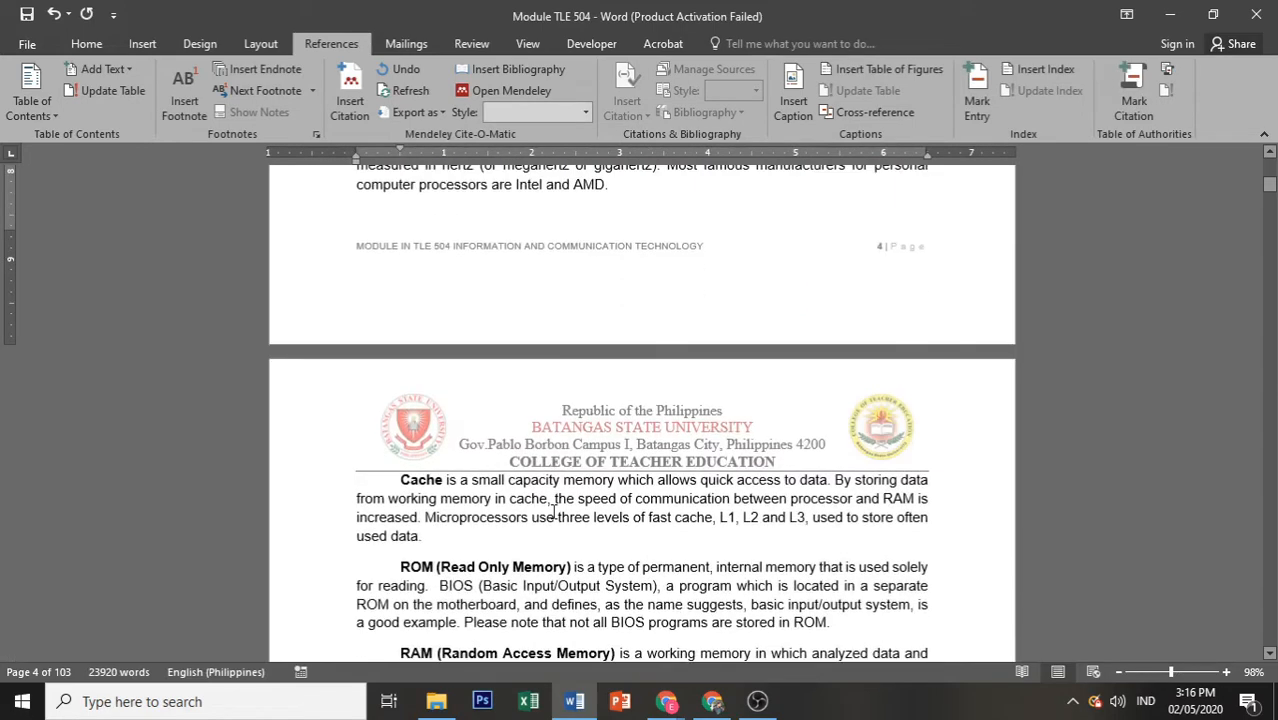
scroll(553, 511, down, 15)
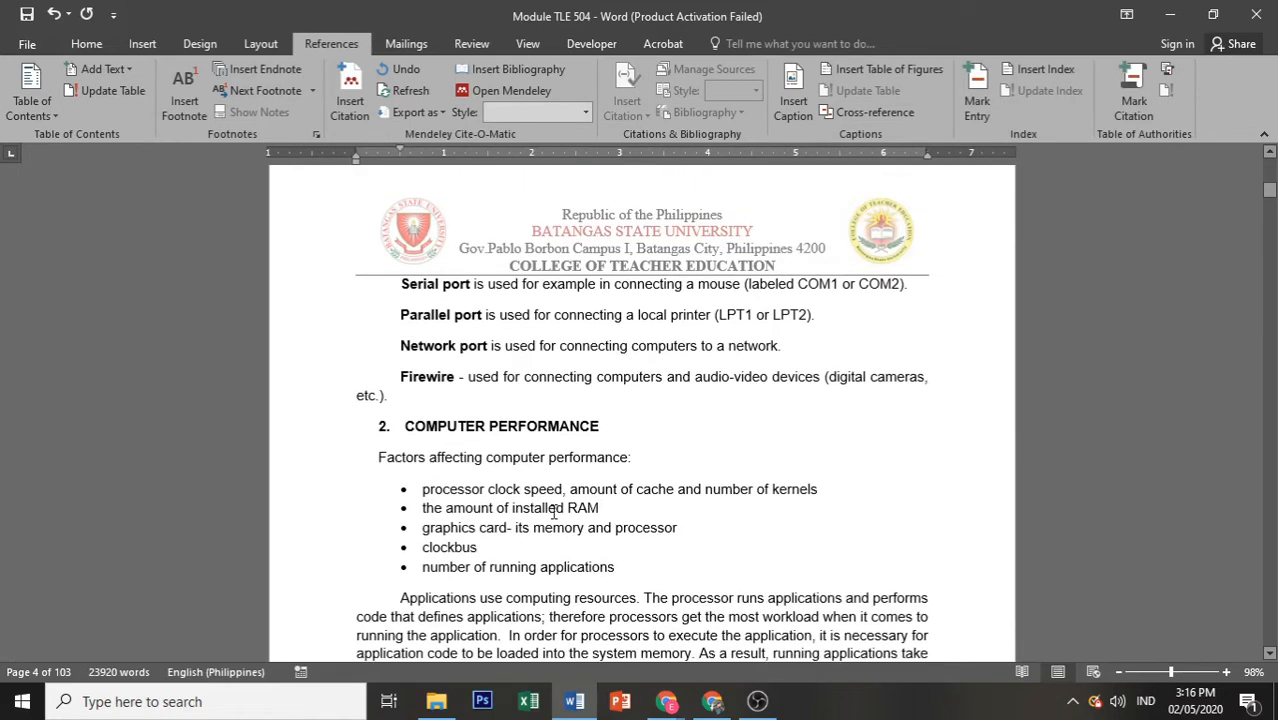
scroll(553, 511, down, 10)
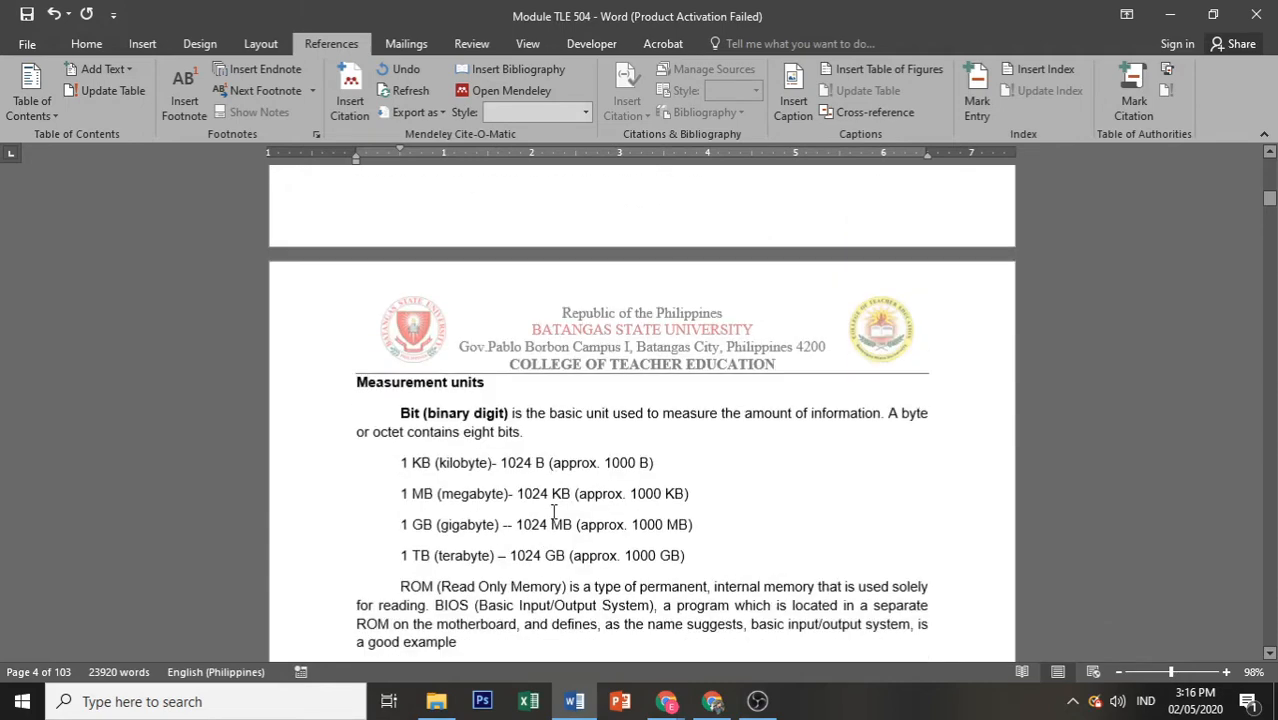
scroll(553, 511, down, 10)
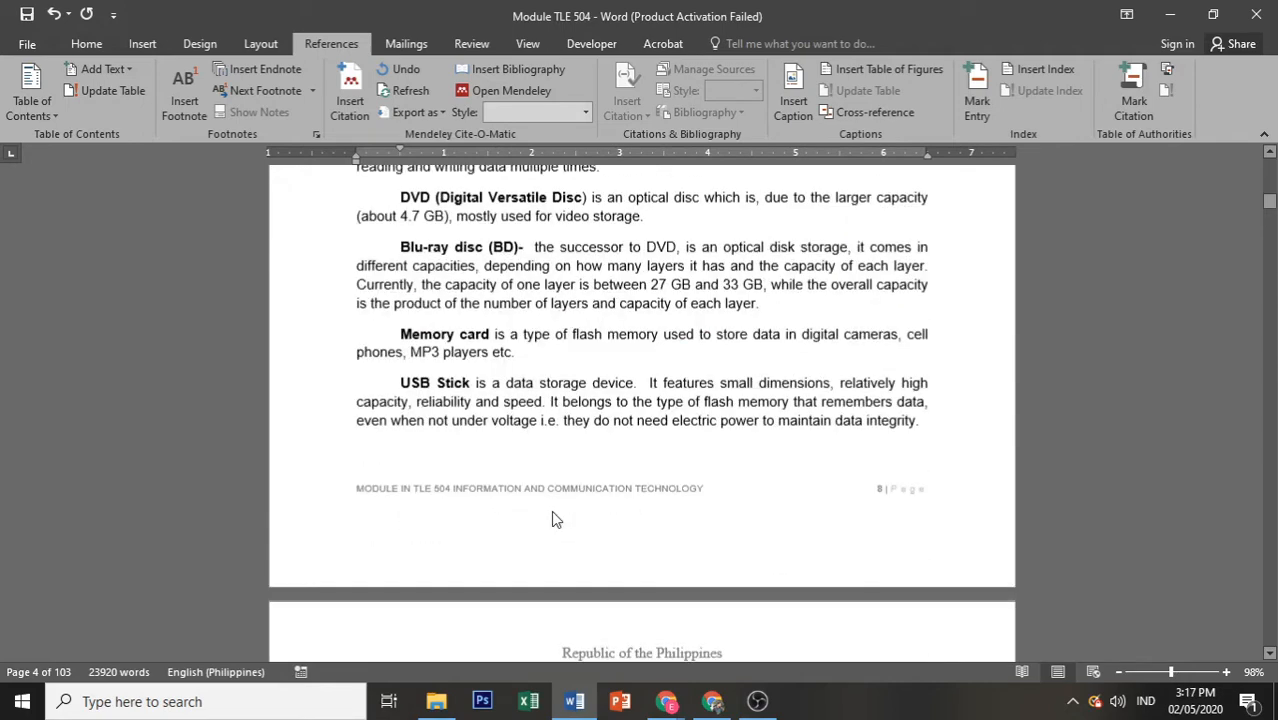
scroll(553, 511, down, 20)
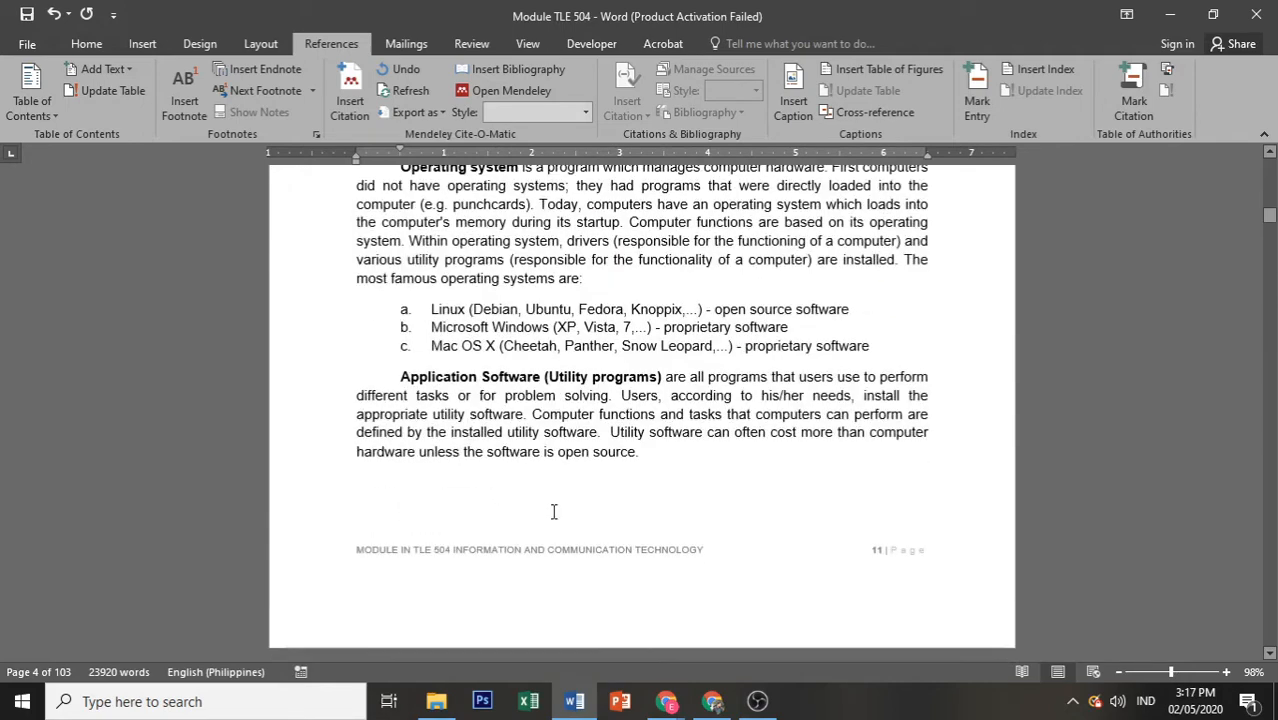
scroll(553, 511, down, 15)
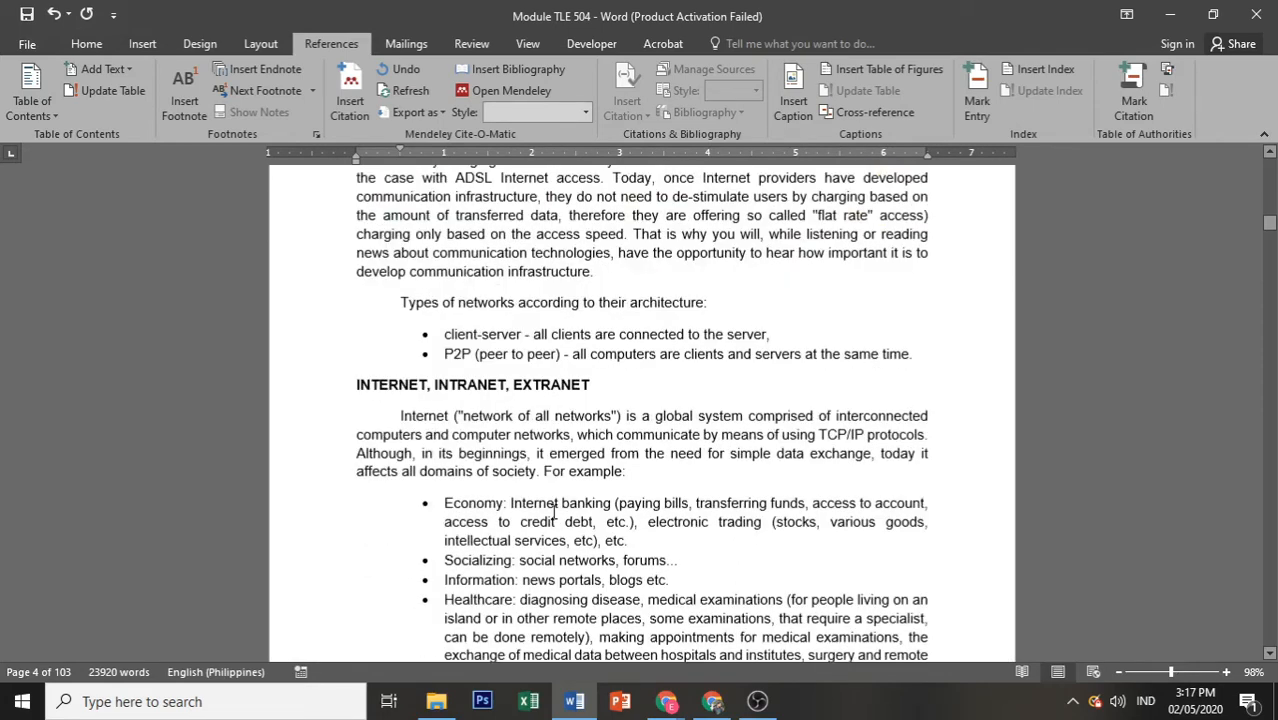
scroll(555, 512, down, 15)
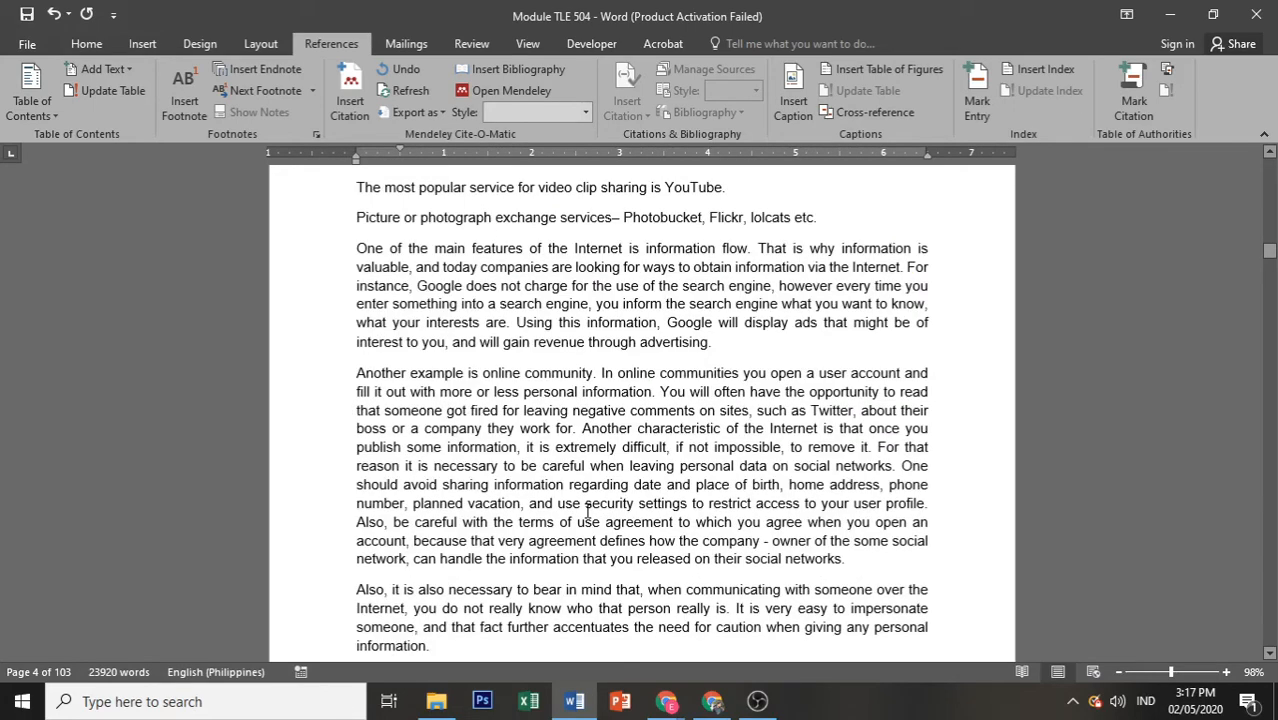
scroll(588, 511, down, 10)
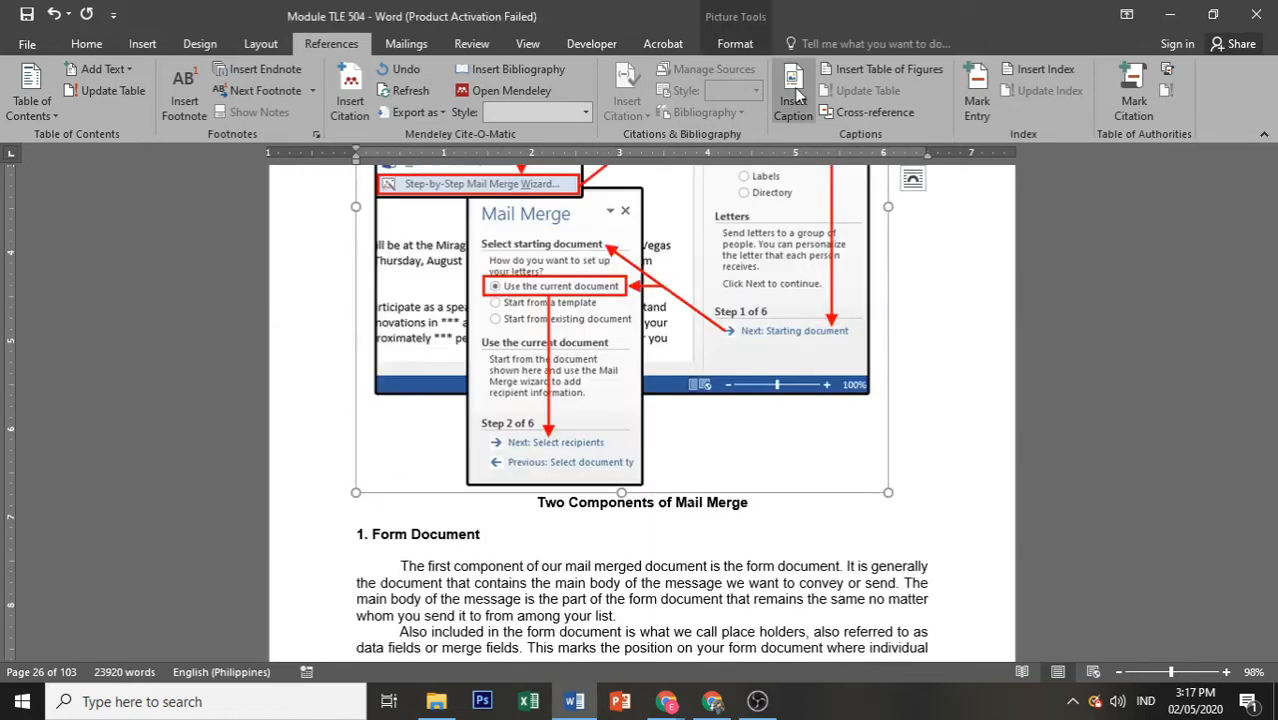
click(795, 98)
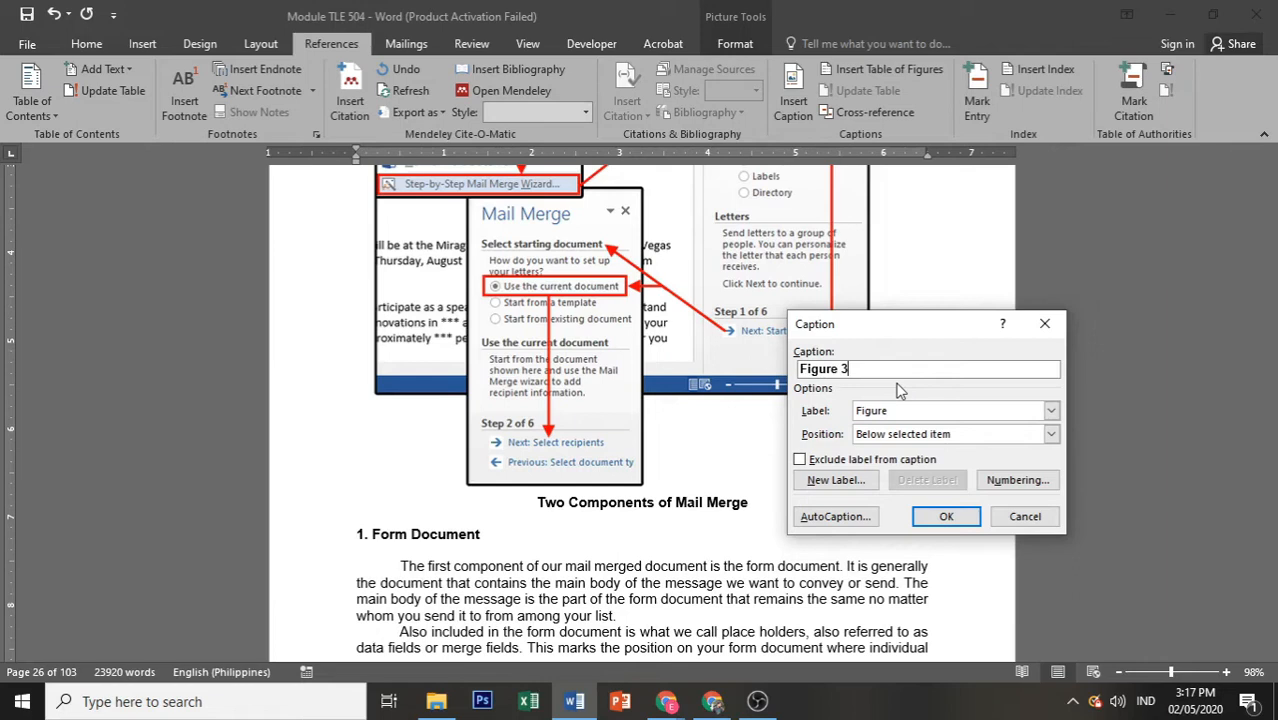
text(Two Components of Mail Merge)
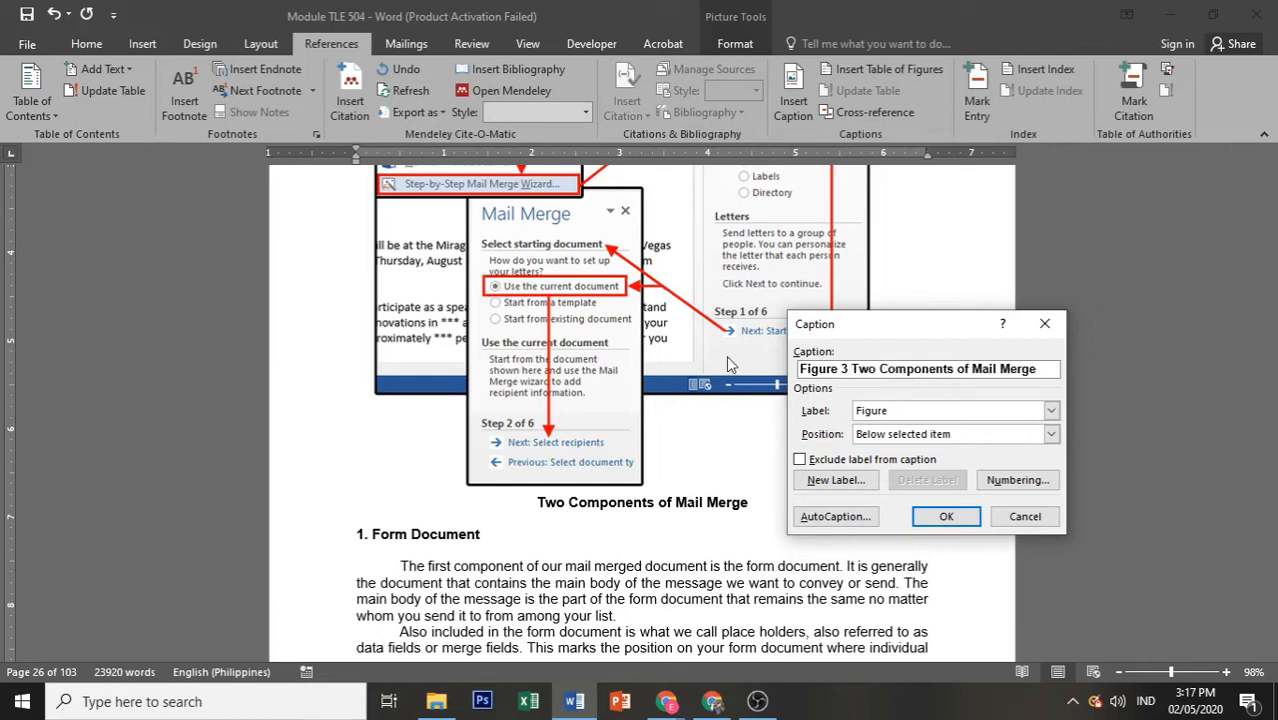
key(Return)
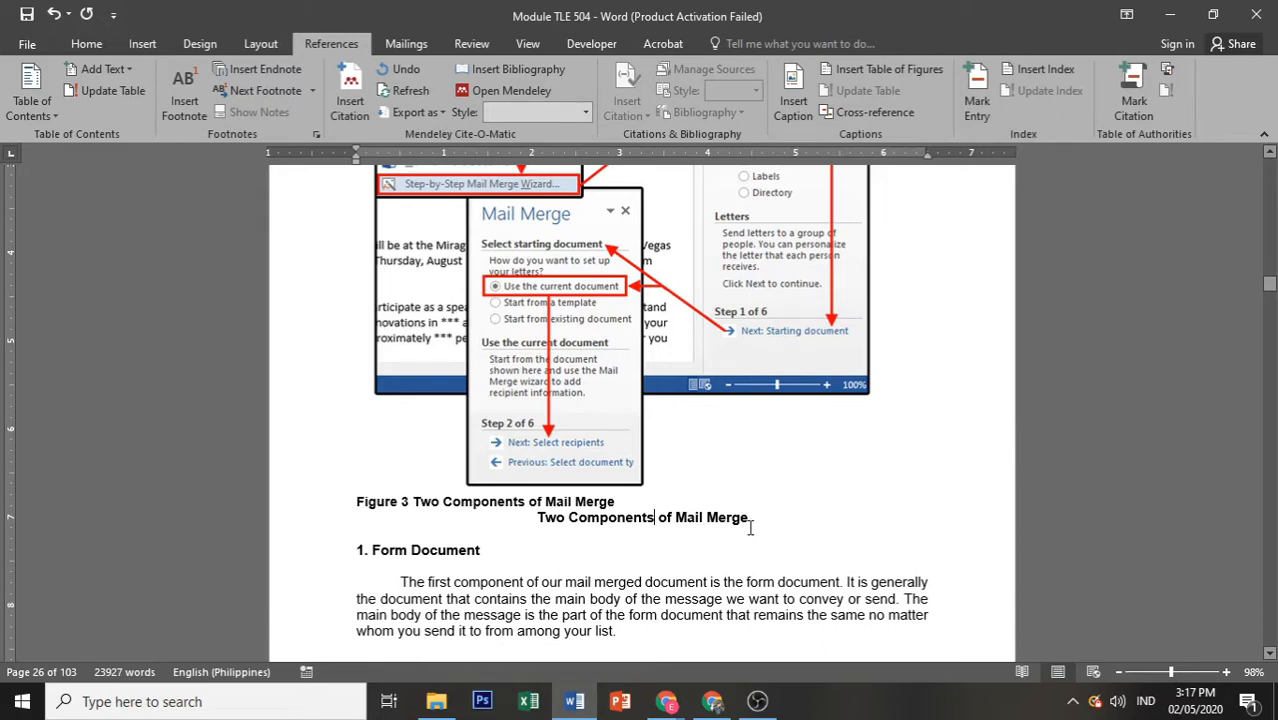
- Delete the old manual title "Two Components of Mail Merge" and center the Figure 3 caption
drag(751, 526, 532, 516)
key(BackSpace)
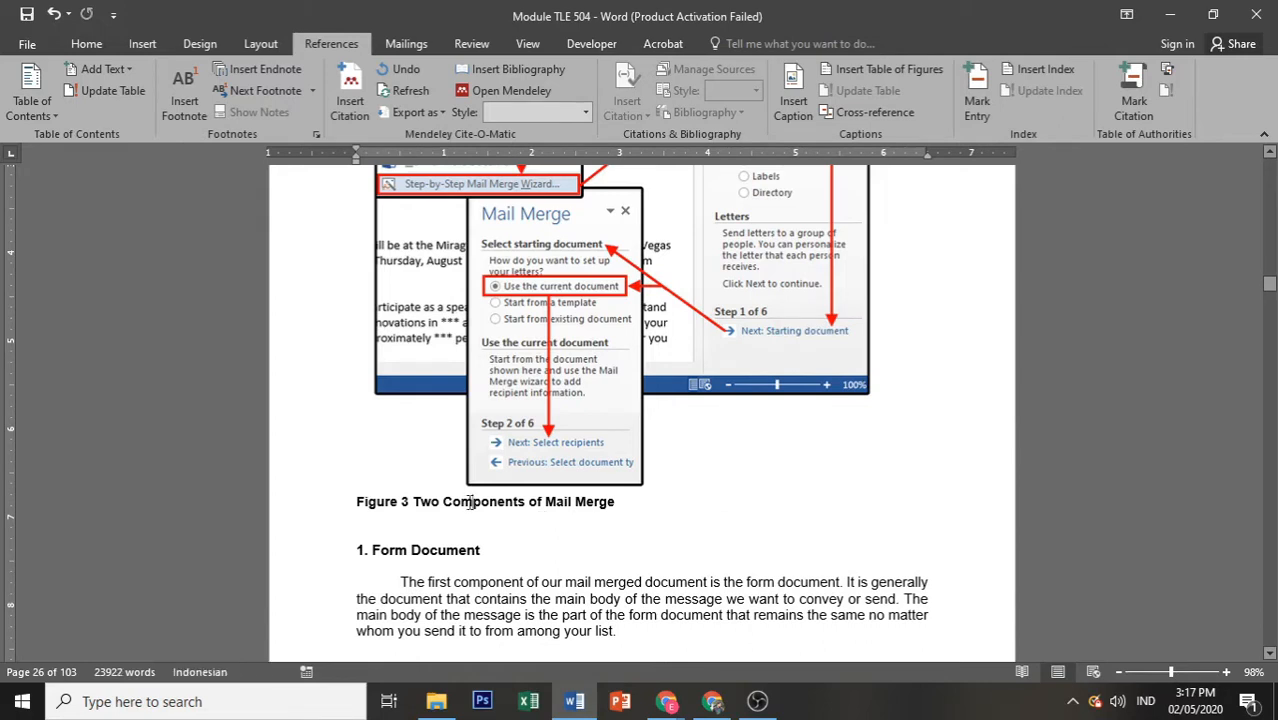
key(ctrl+e)
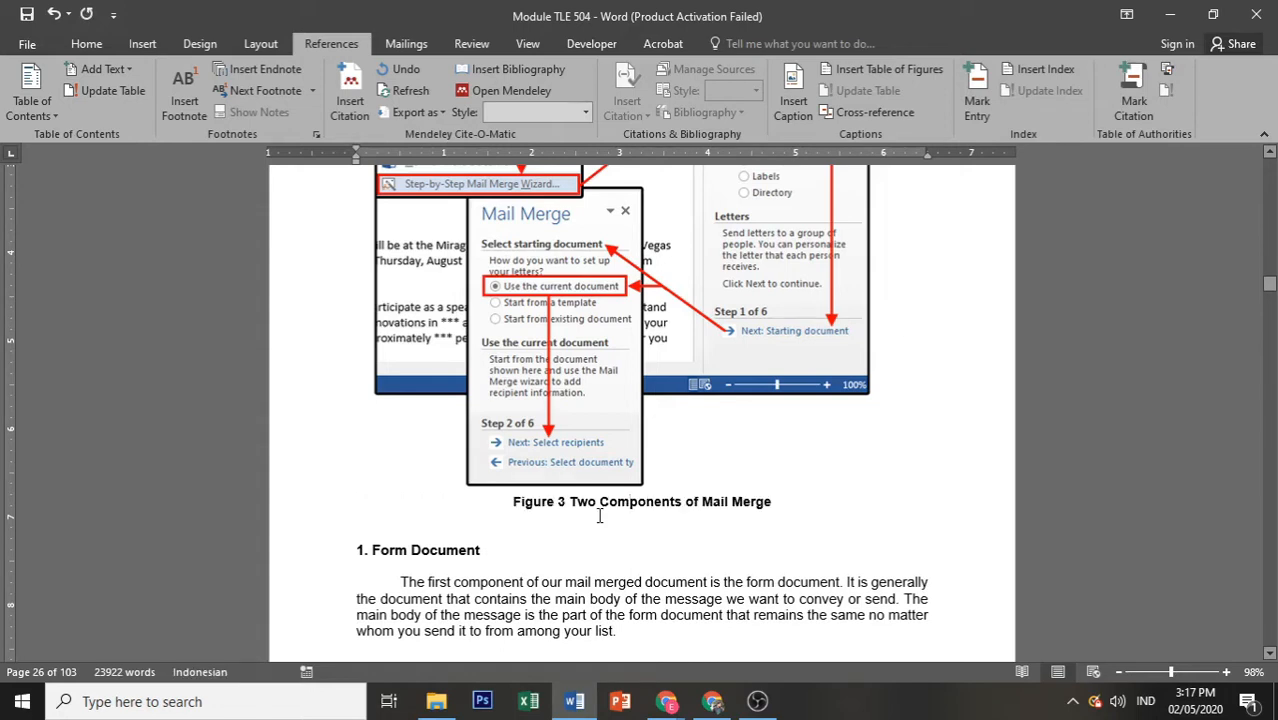
- Insert the caption "Figure 4 Mail Merge Recipients" below the recipients list picture on page 28
scroll(600, 516, down, 15)
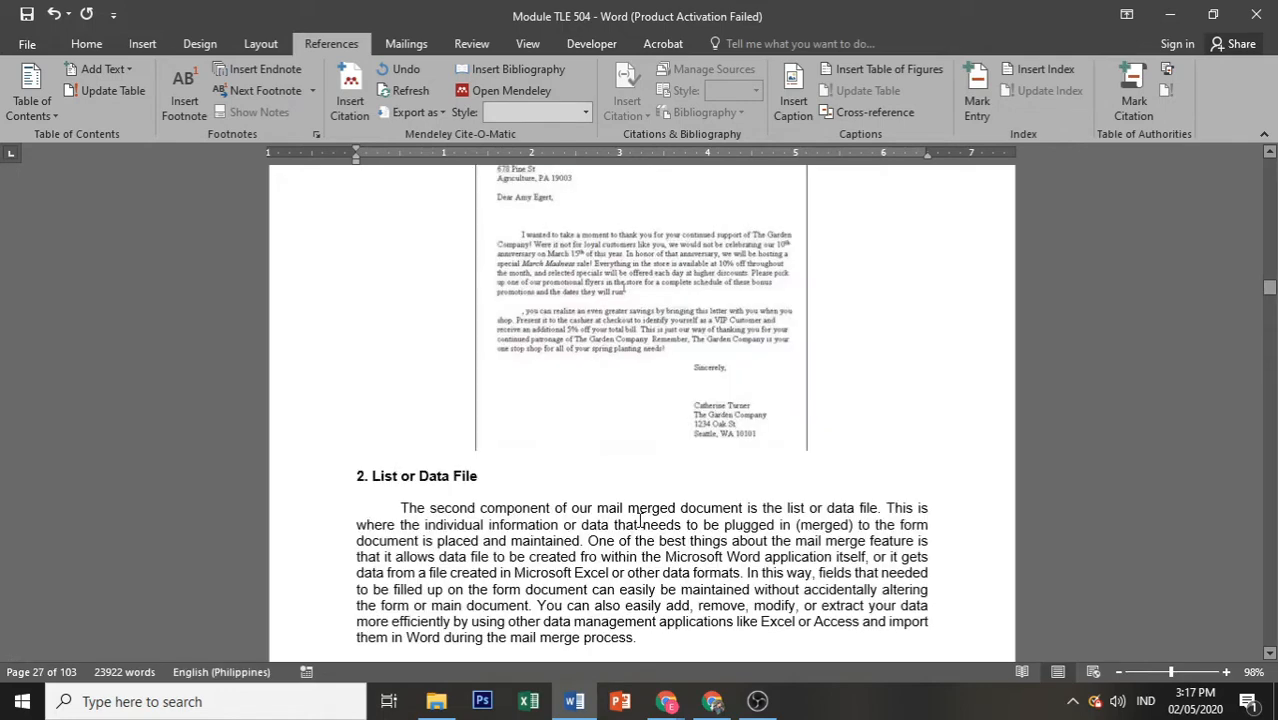
scroll(626, 530, up, 5)
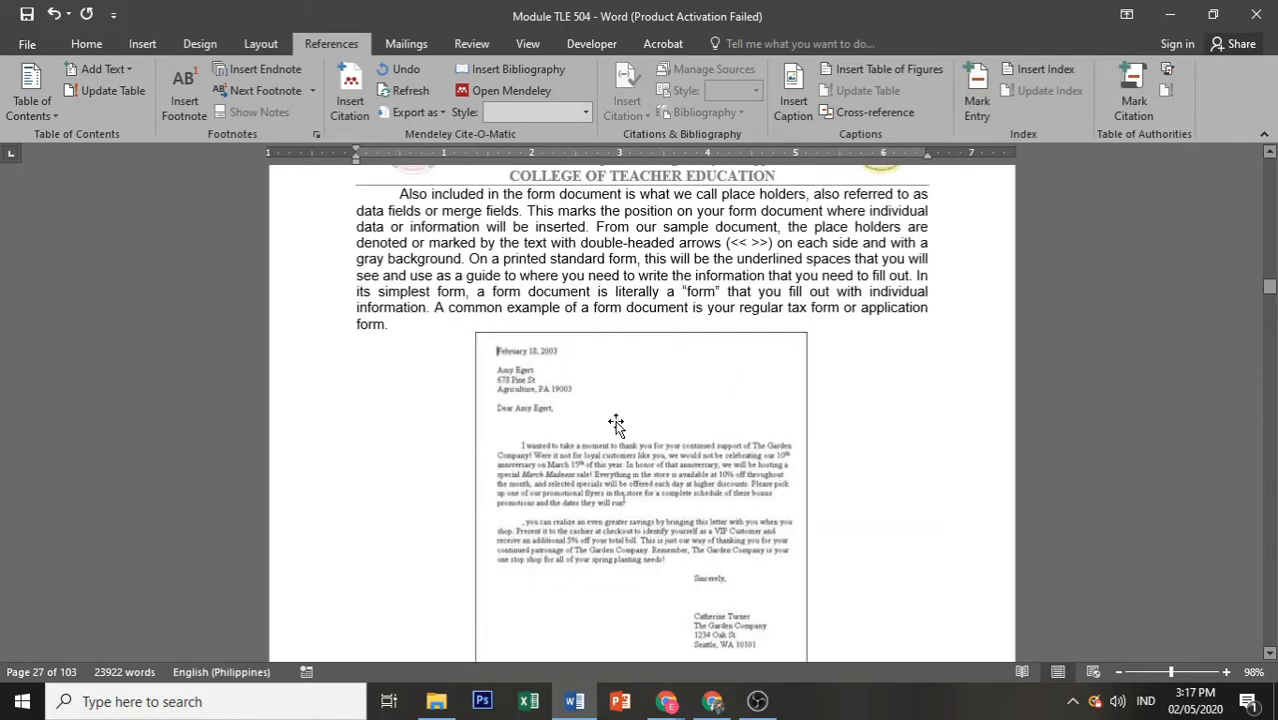
scroll(616, 424, down, 5)
click(581, 369)
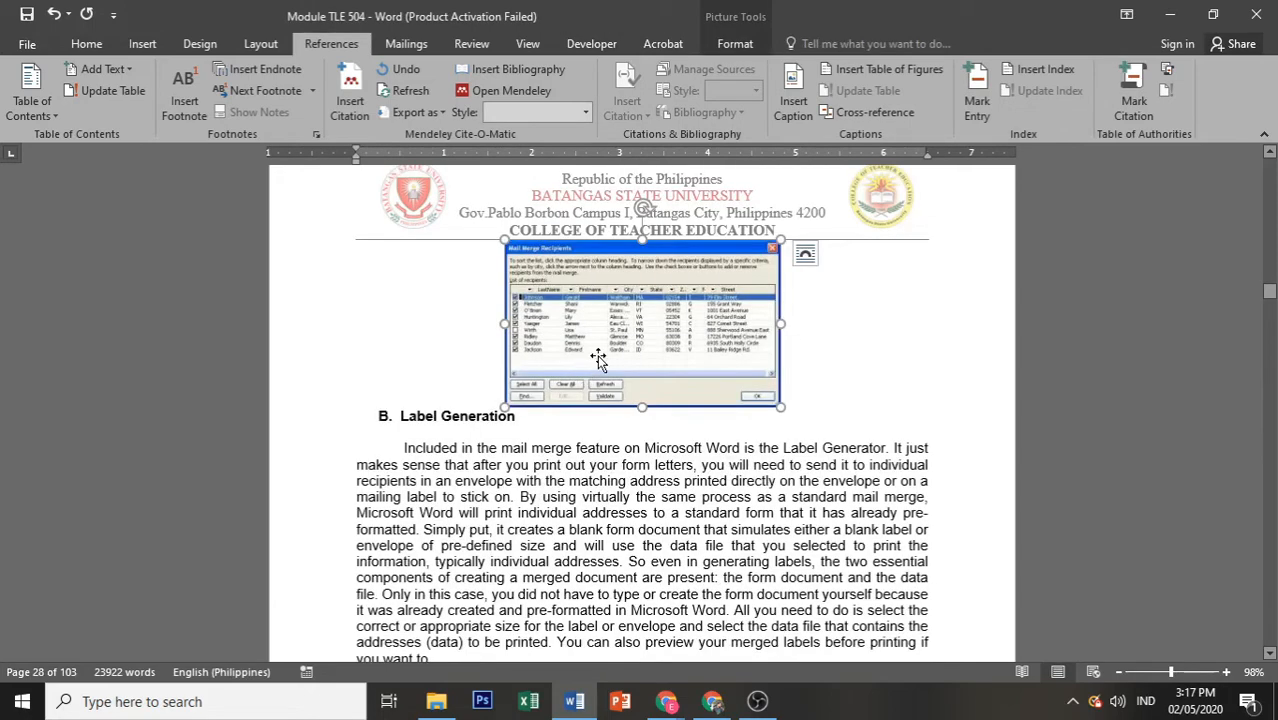
click(795, 85)
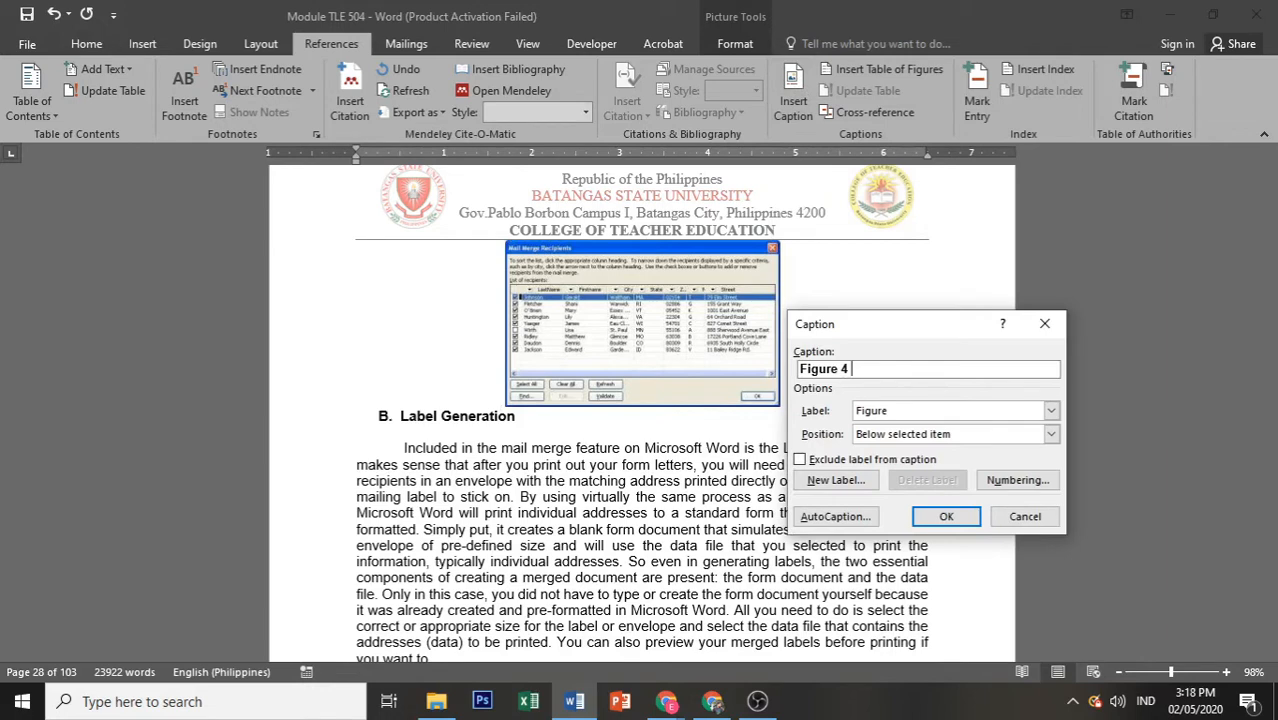
text(Mail Merge Recip)
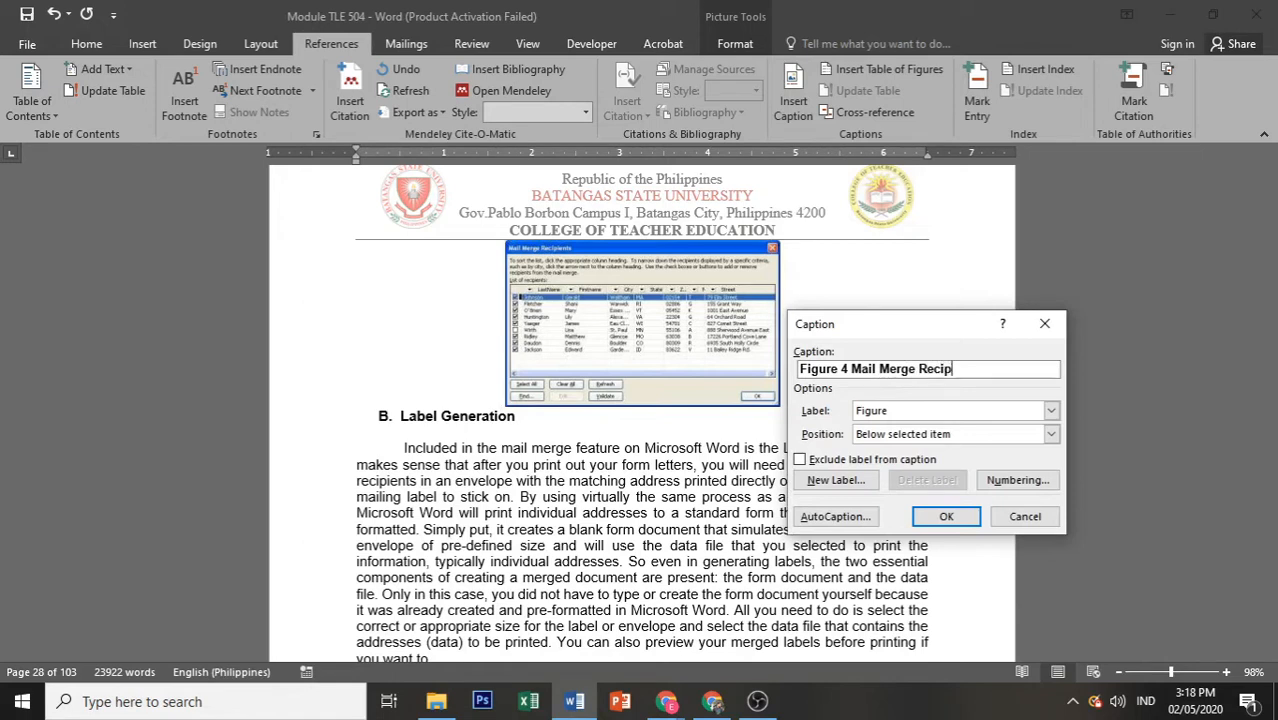
text(ients)
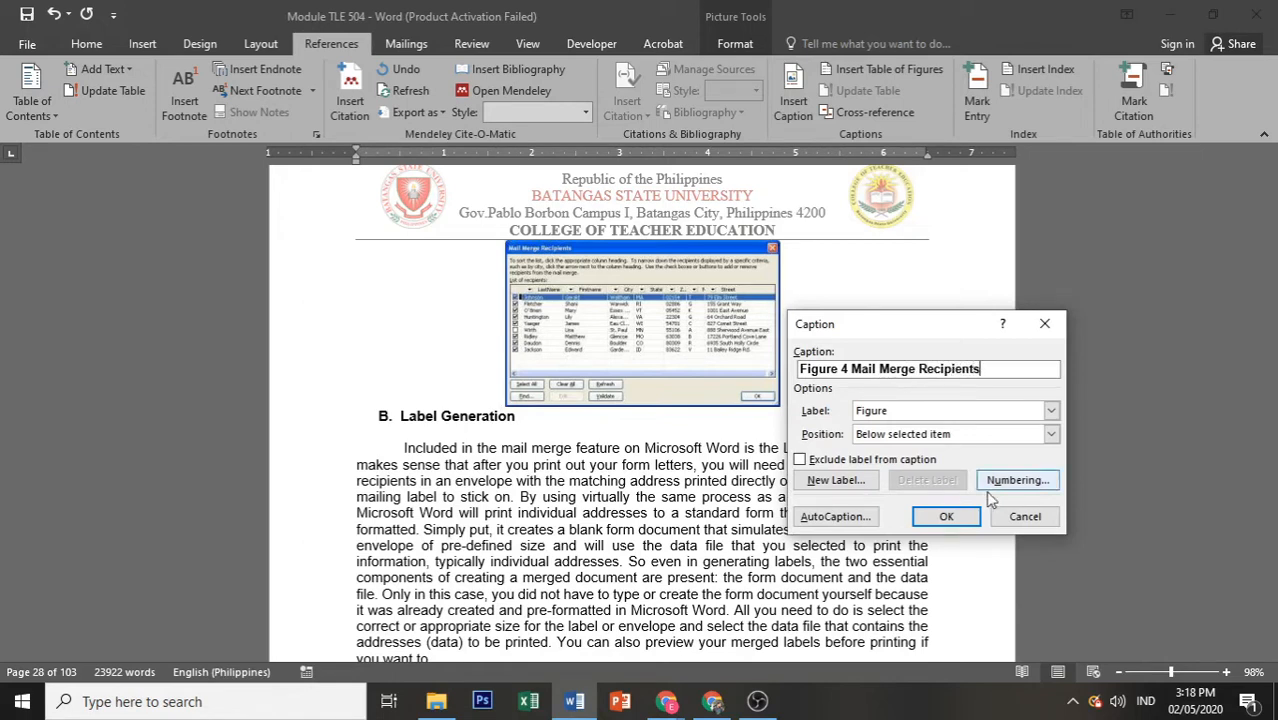
click(946, 516)
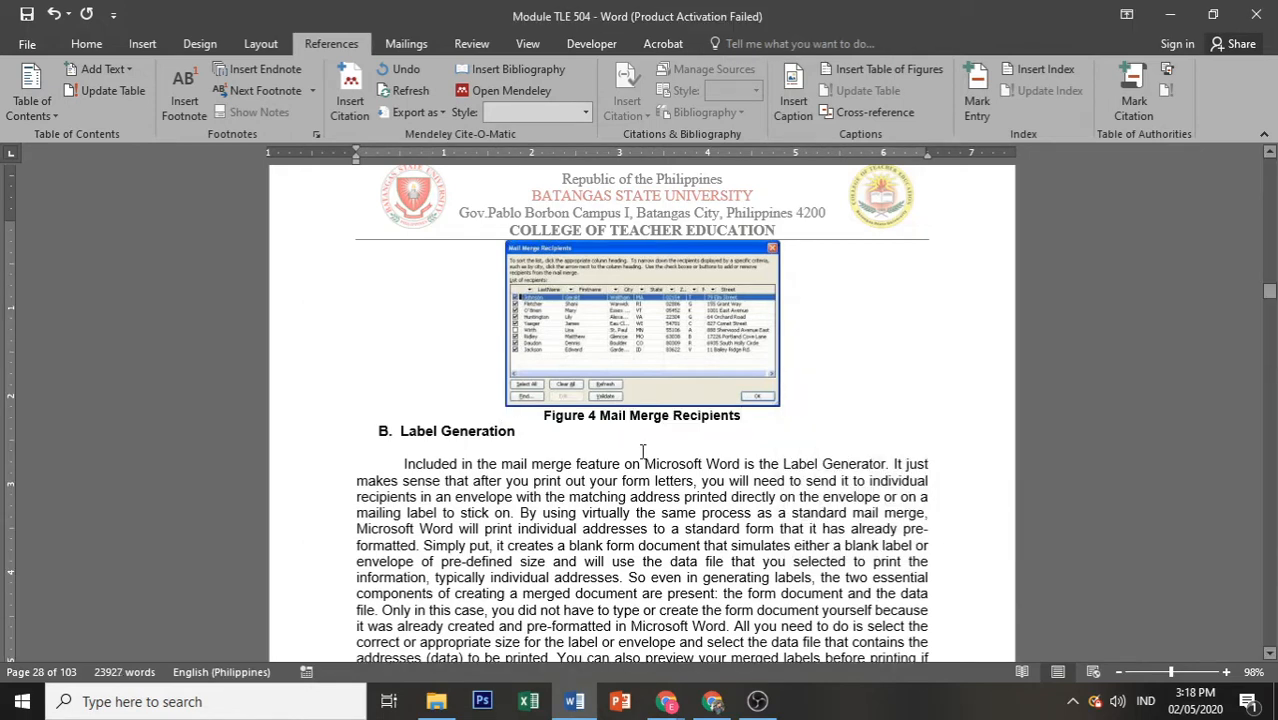
- Insert the caption "Figure 4 Sample Letter" below the sample letter picture on page 27
scroll(646, 478, down, 5)
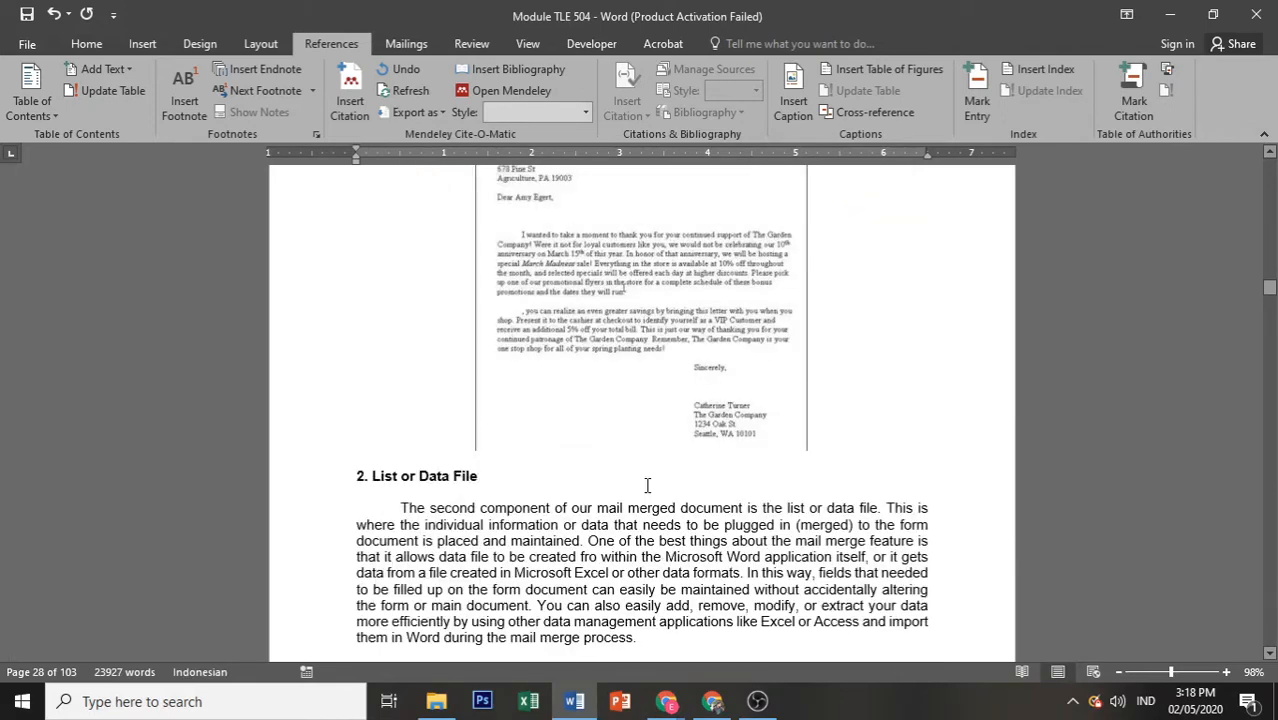
click(627, 283)
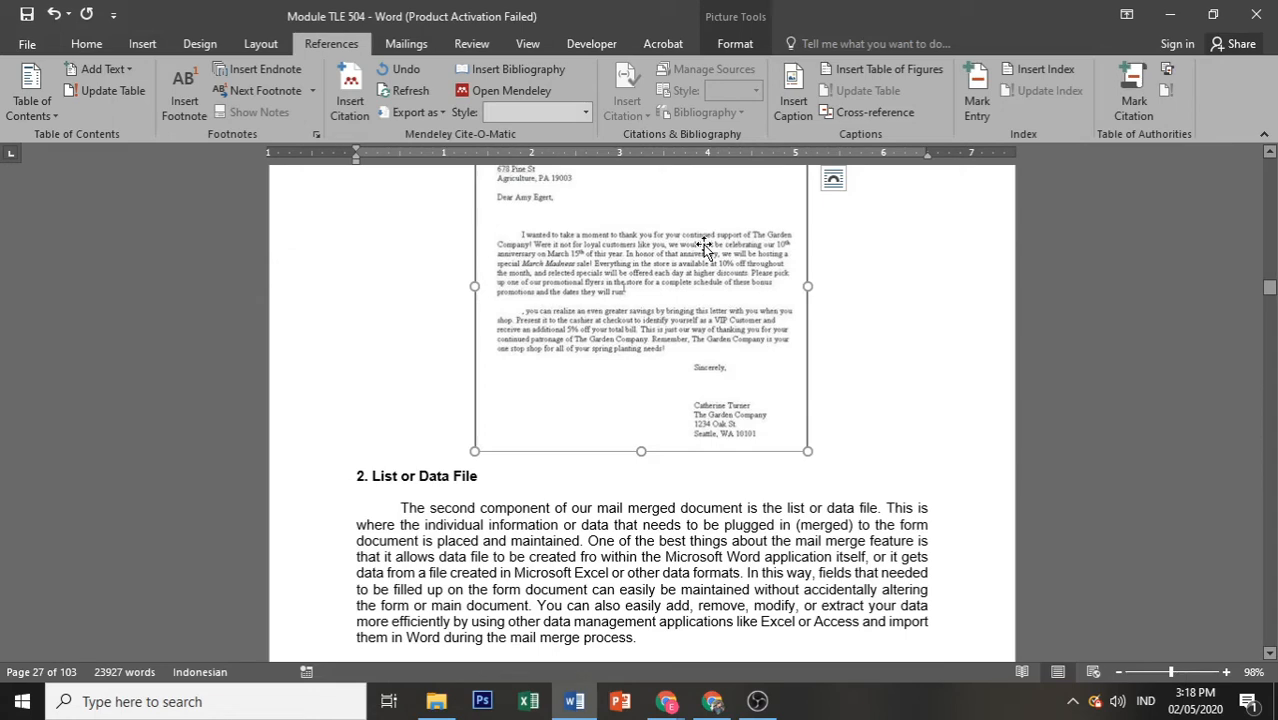
click(793, 100)
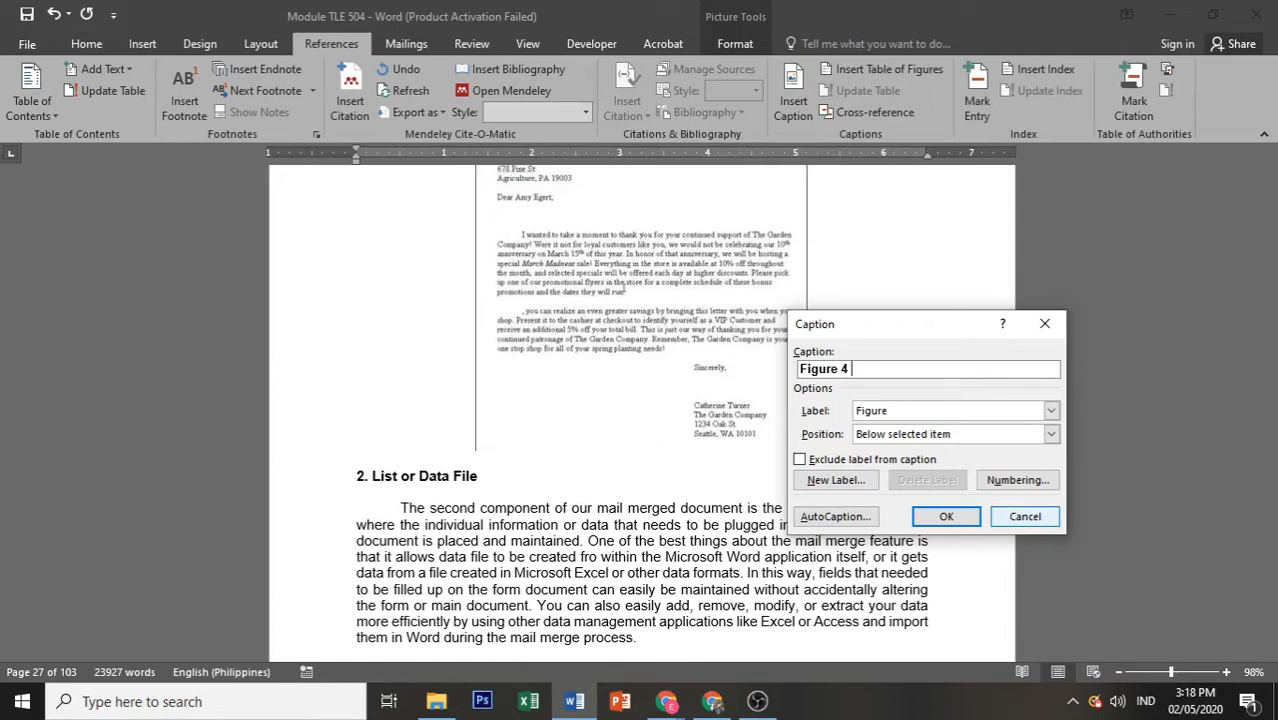
text(Sample Letter)
click(944, 516)
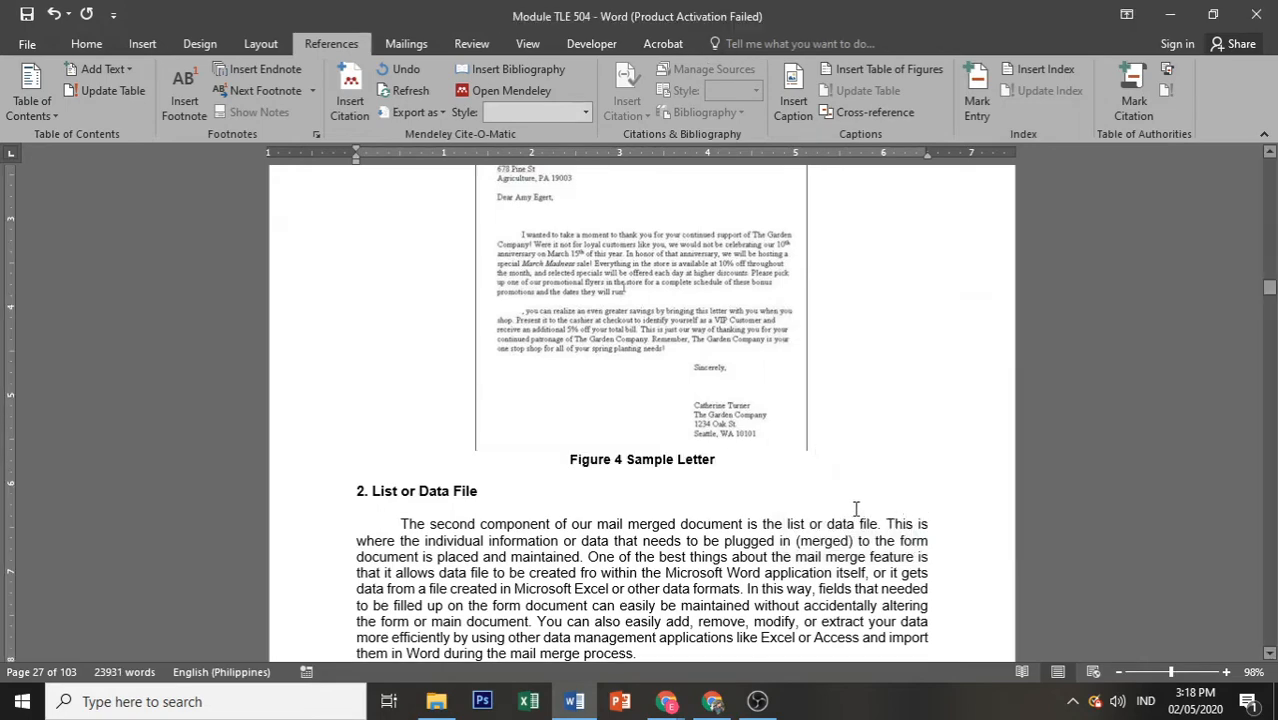
scroll(826, 512, down, 1)
scroll(826, 512, down, 10)
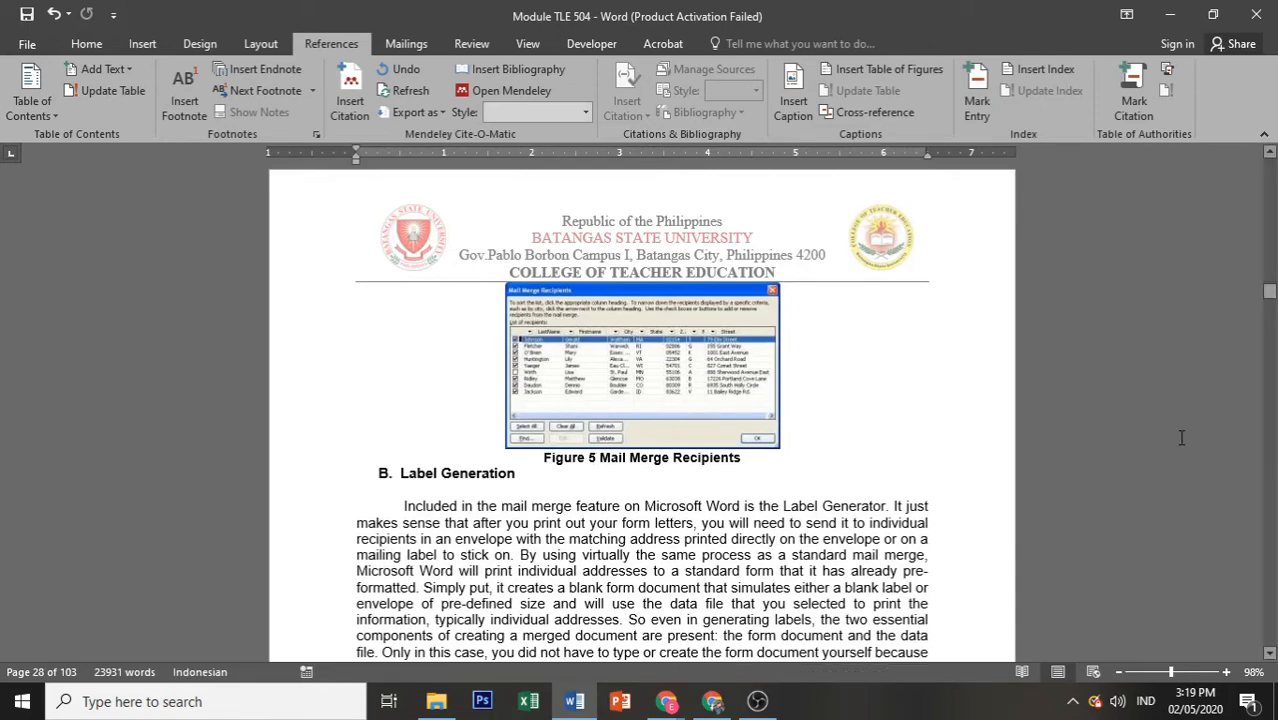
- Start a table of figures under the LIST OF FIGURES heading on page 1 and set its Table of Figures style font to Arial
drag(1270, 292, 1270, 172)
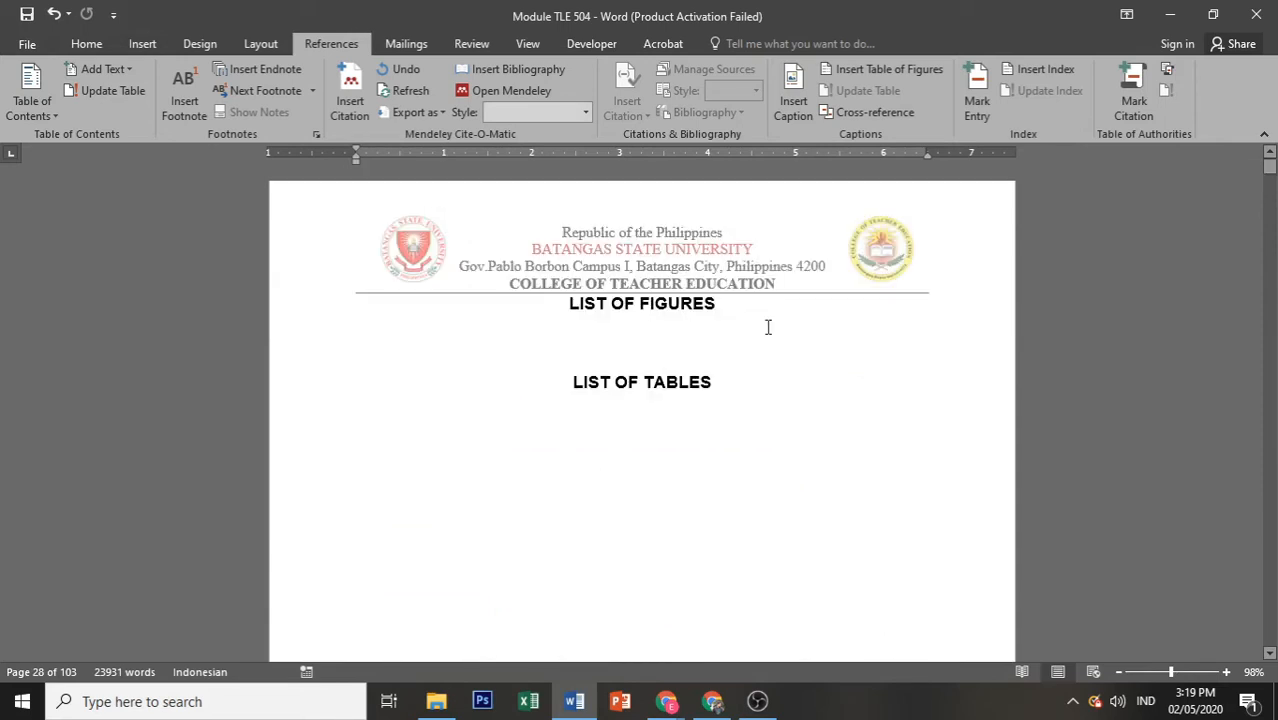
click(676, 325)
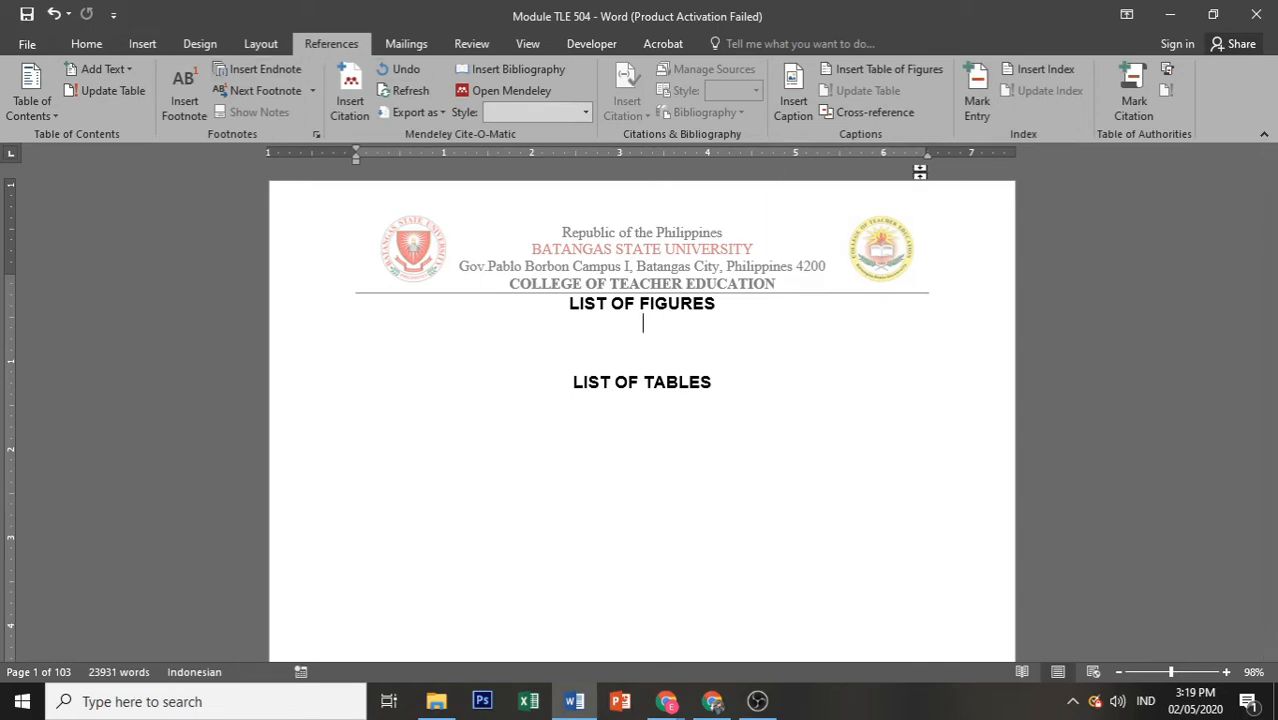
click(903, 78)
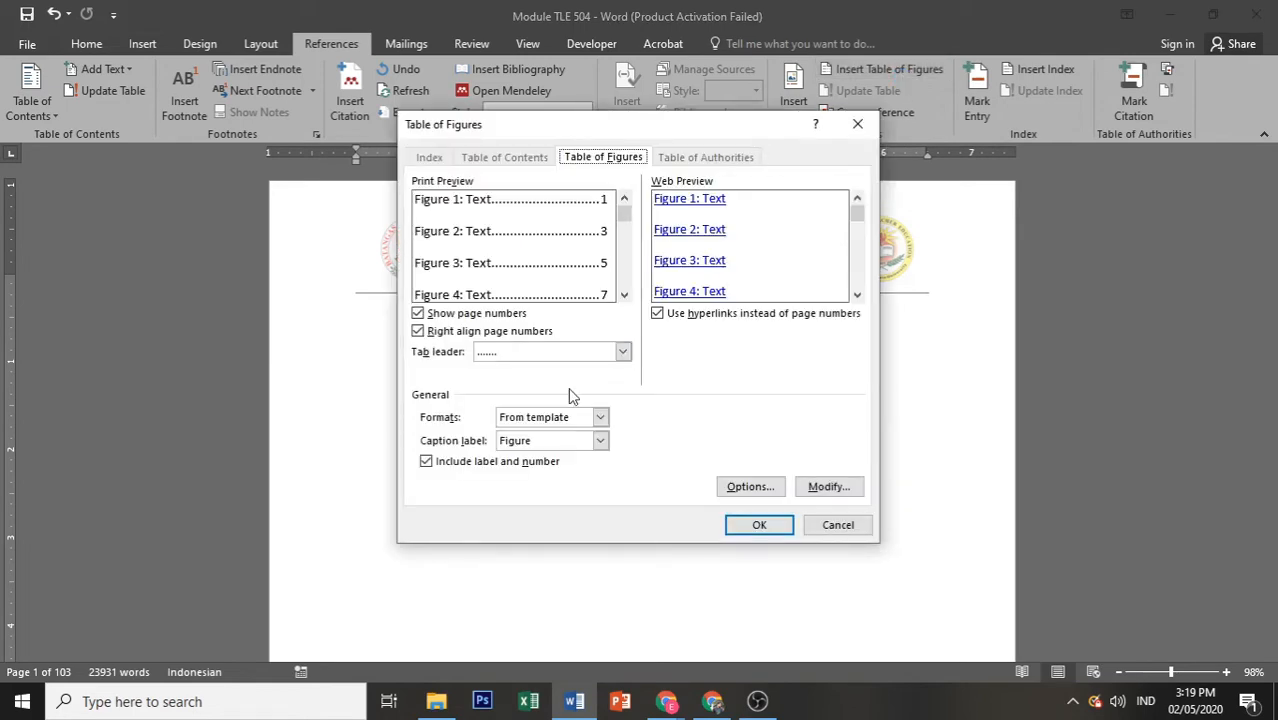
click(819, 490)
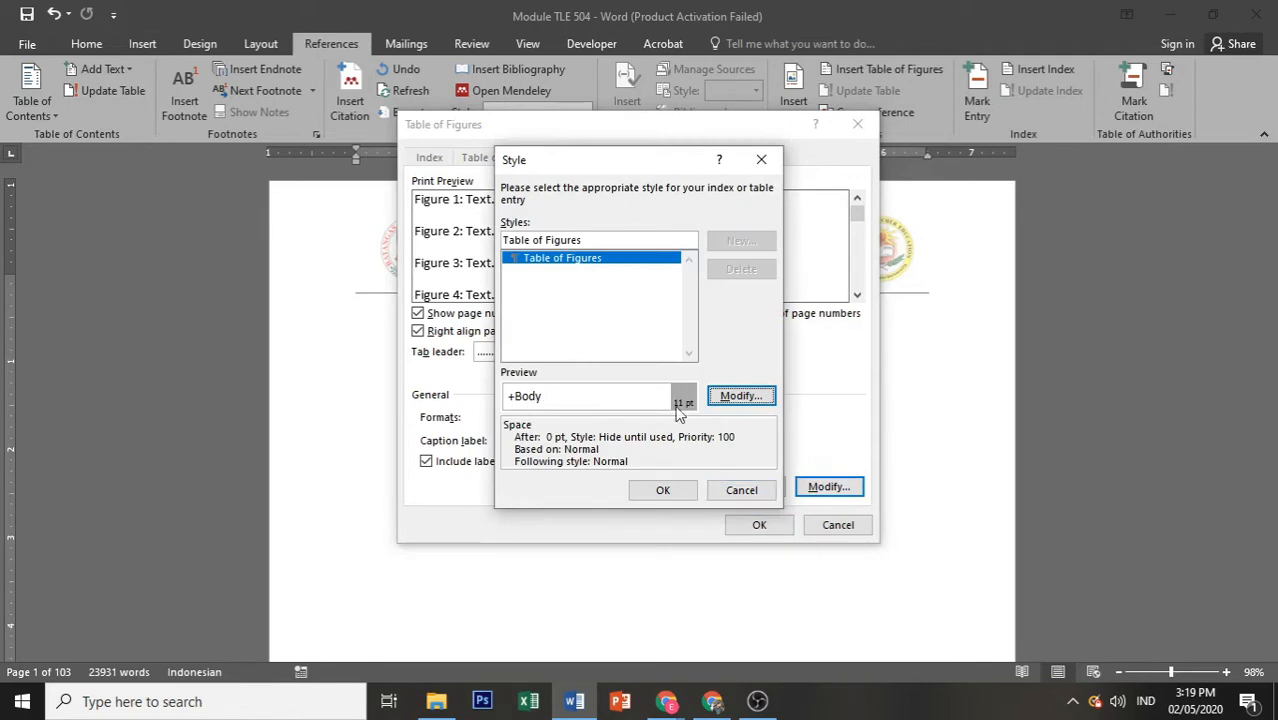
click(740, 396)
click(644, 231)
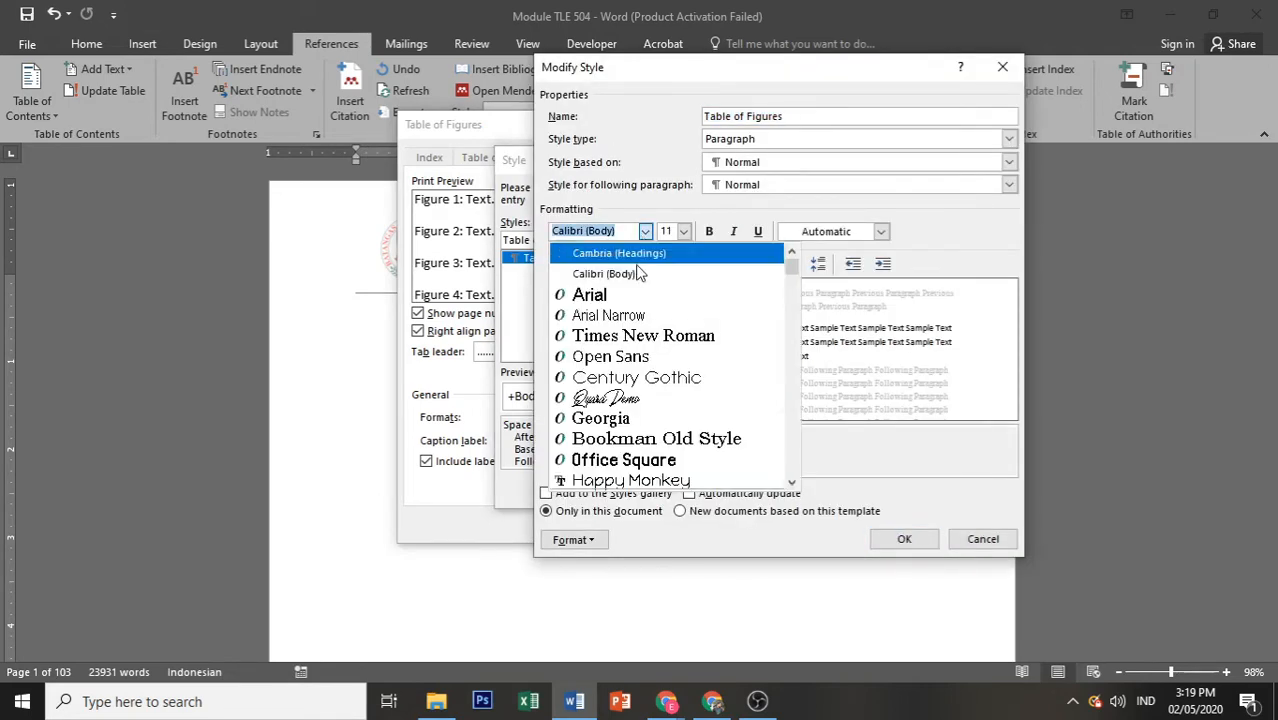
click(636, 294)
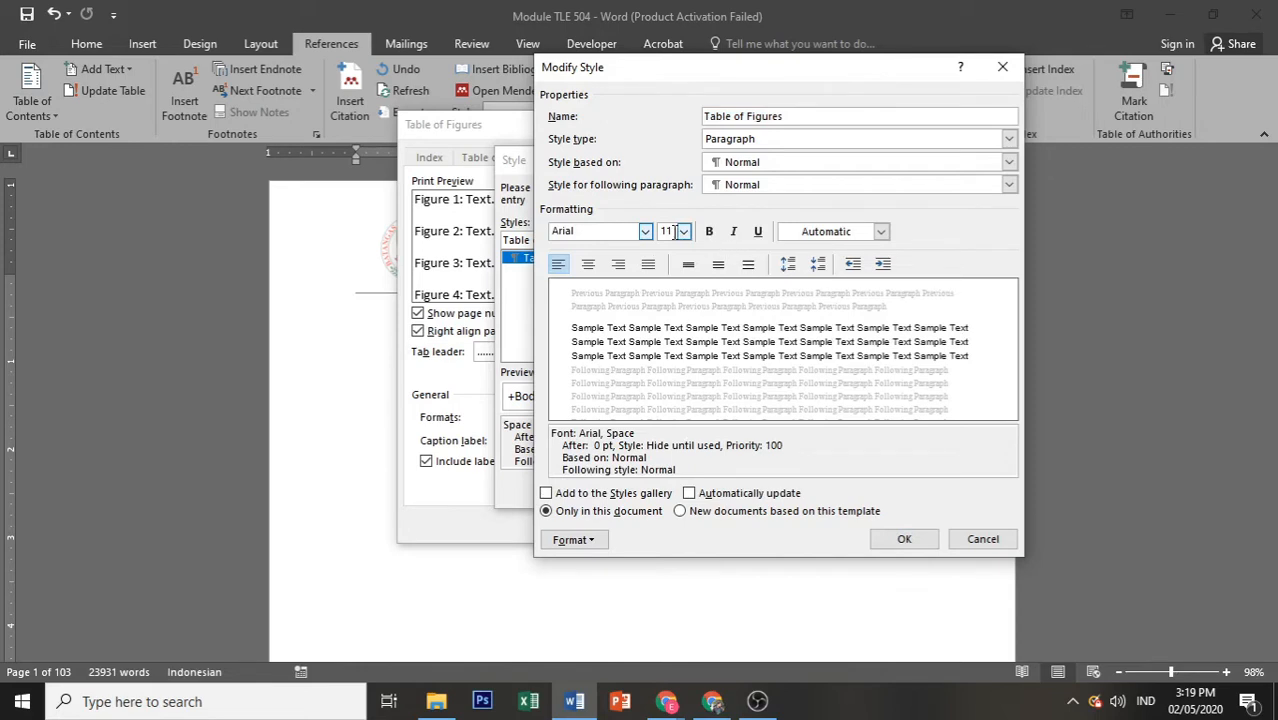
- Set the Table of Figures style's line spacing to Single
click(572, 539)
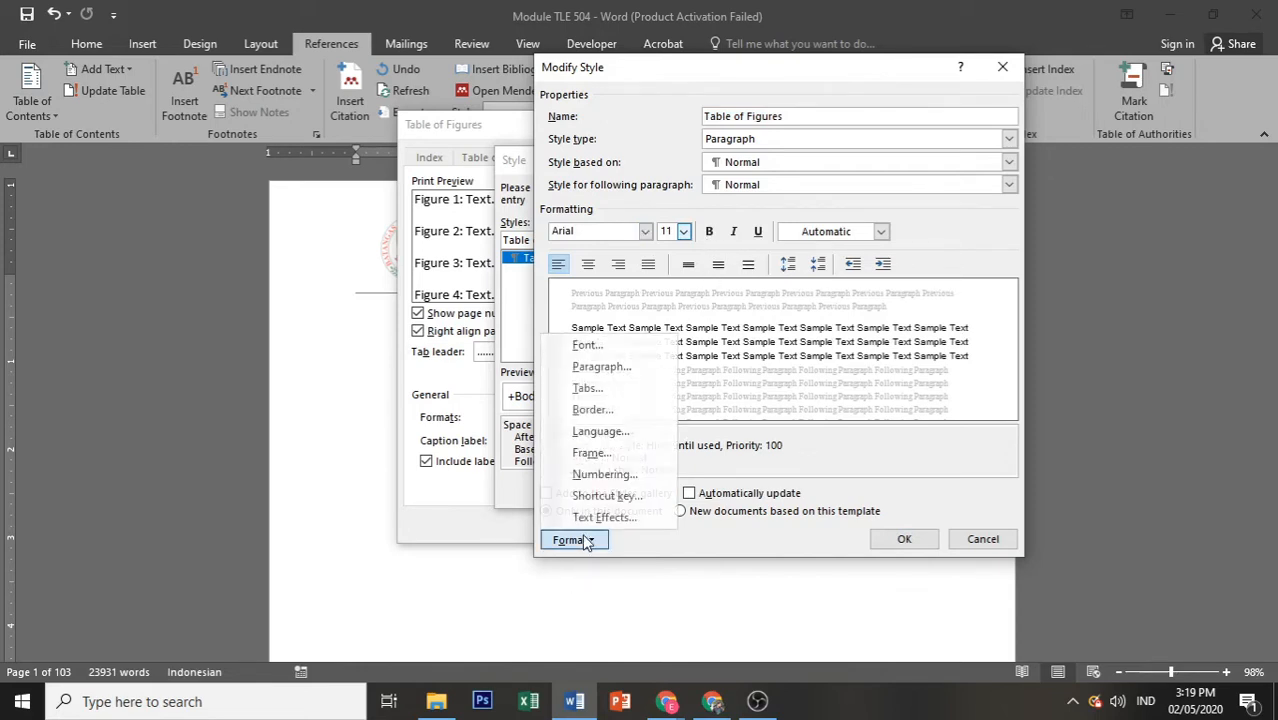
click(600, 366)
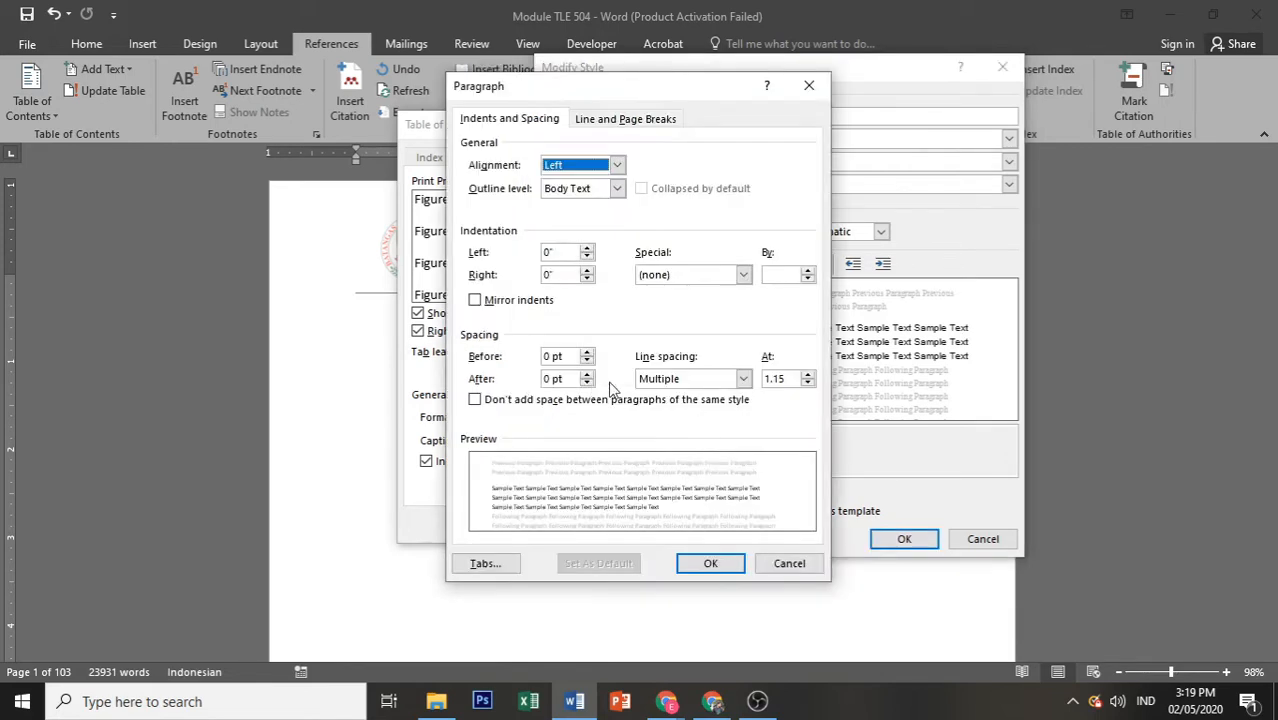
click(686, 380)
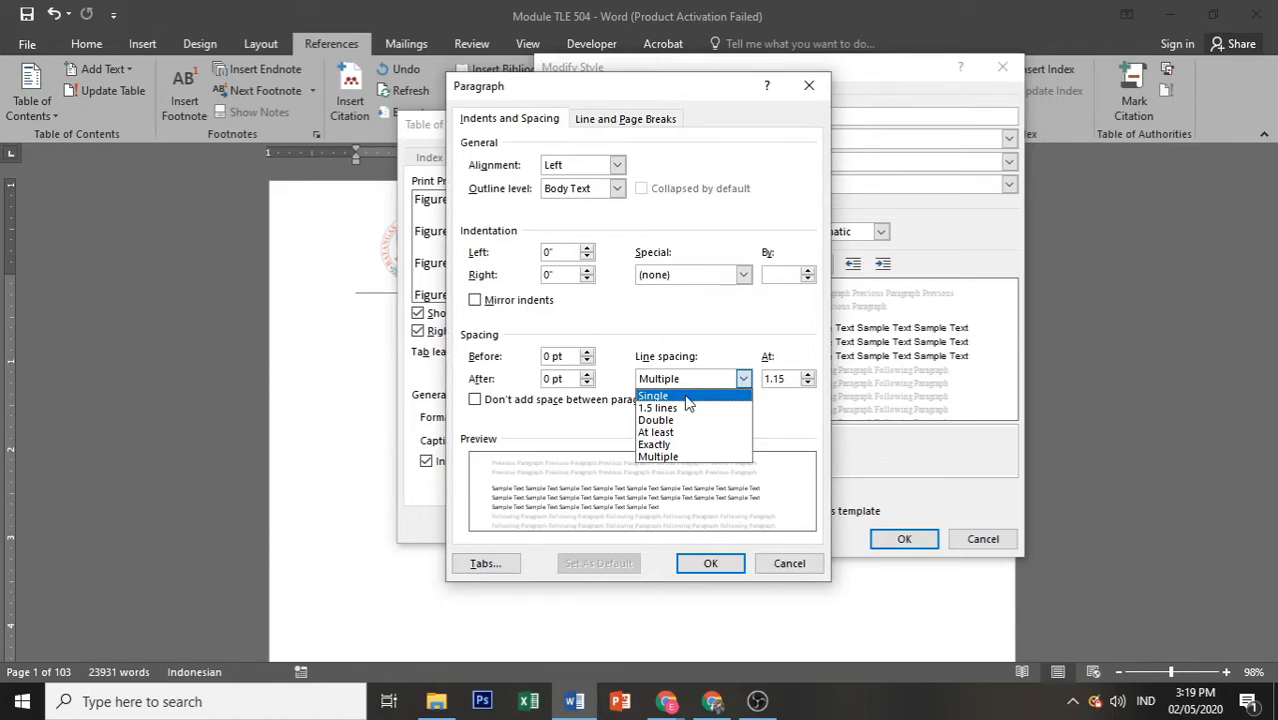
click(687, 398)
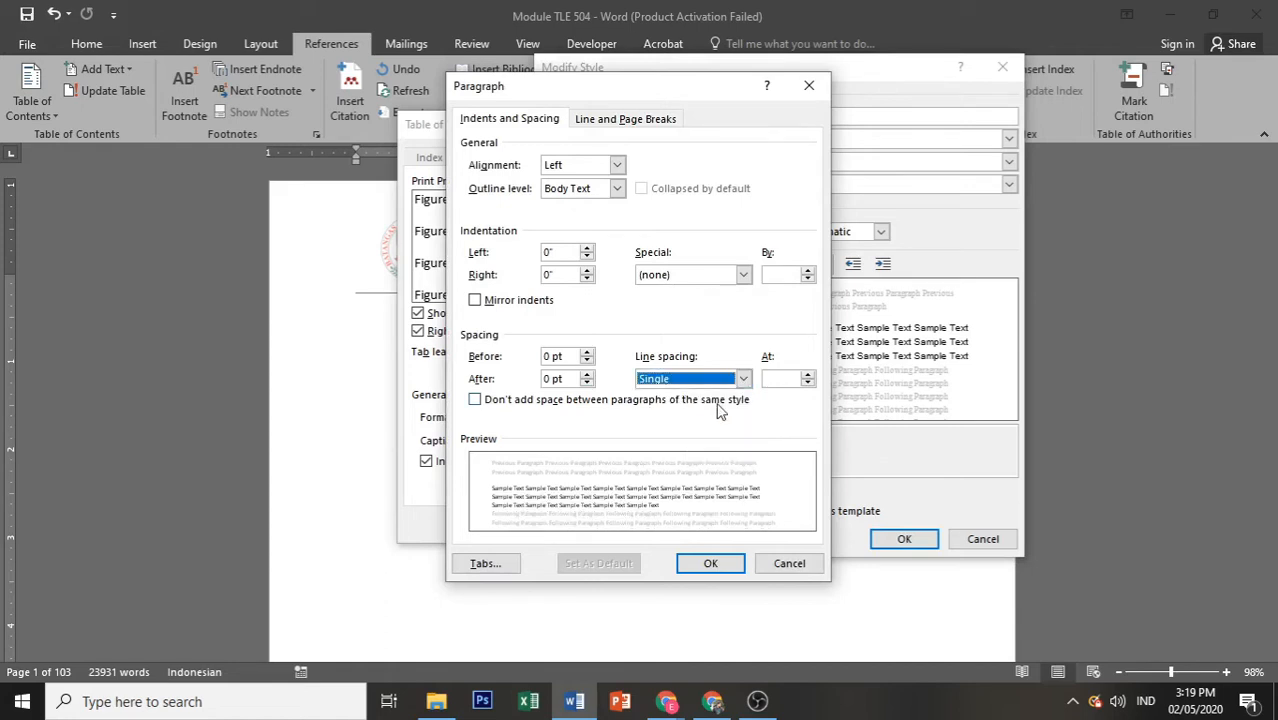
click(714, 567)
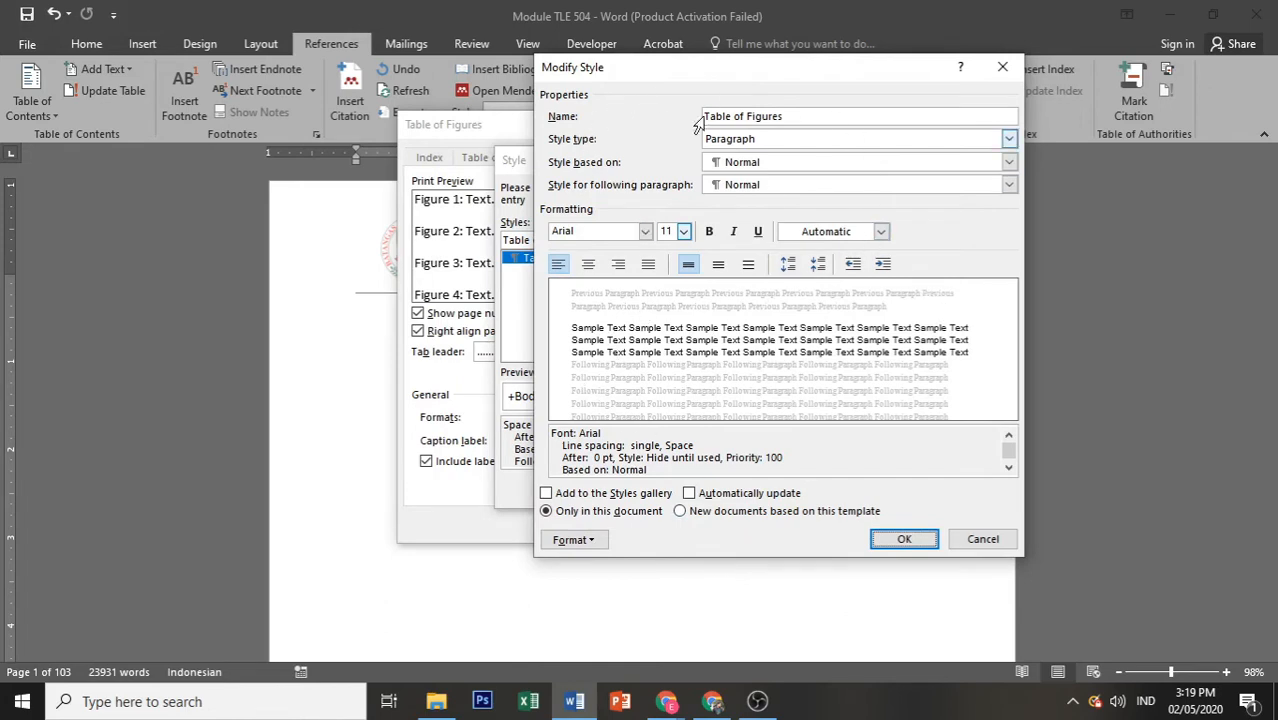
- Set the Table of Figures style's font color to Text 1 and insert the list of figures under its heading
click(881, 231)
click(804, 296)
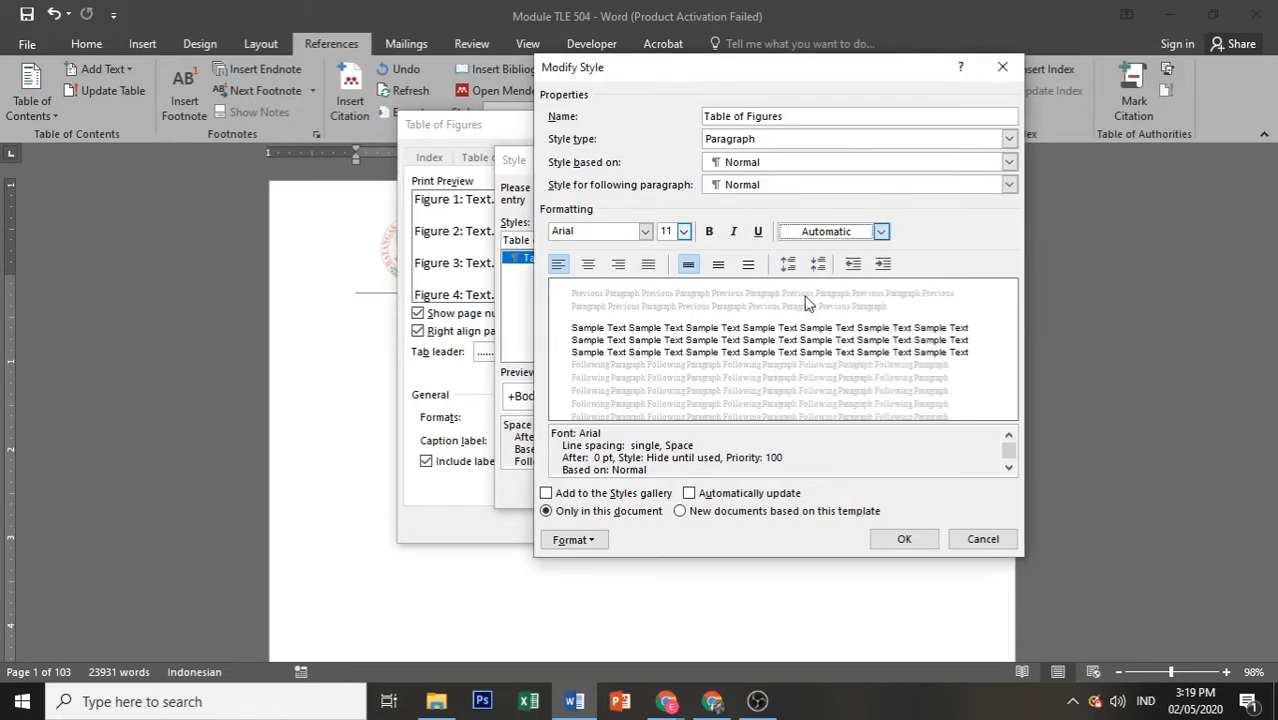
click(901, 541)
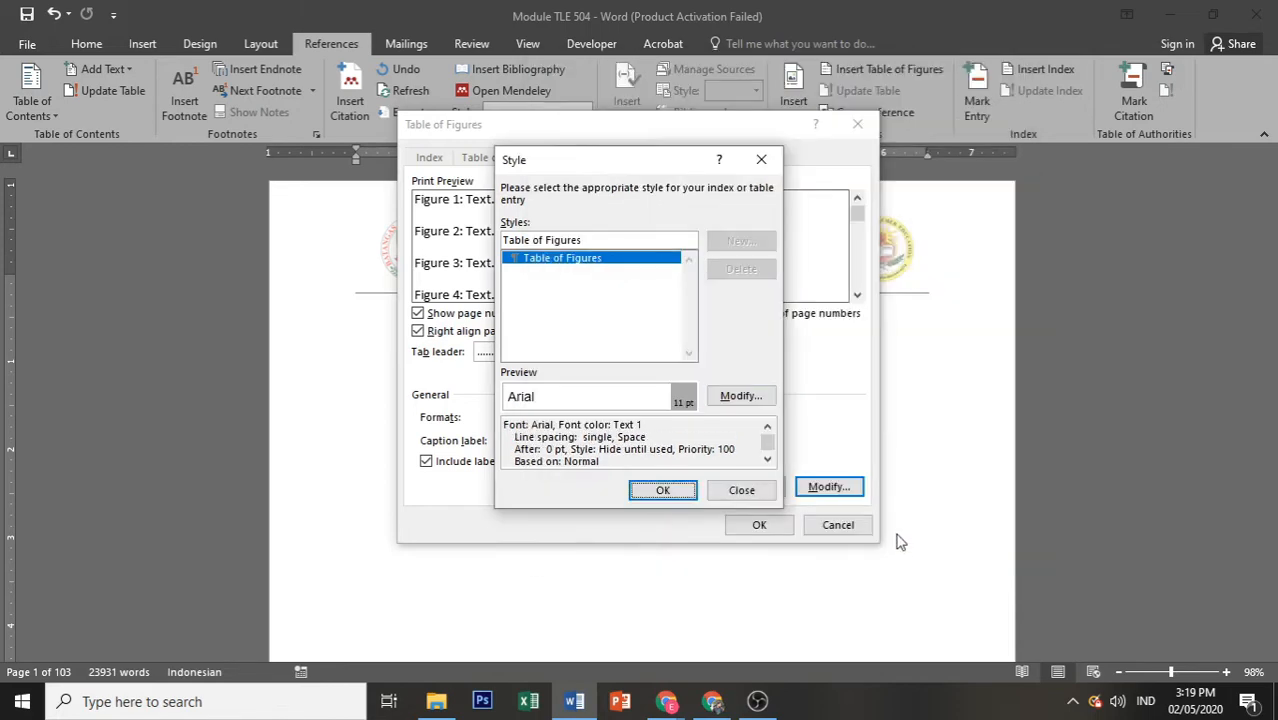
click(662, 492)
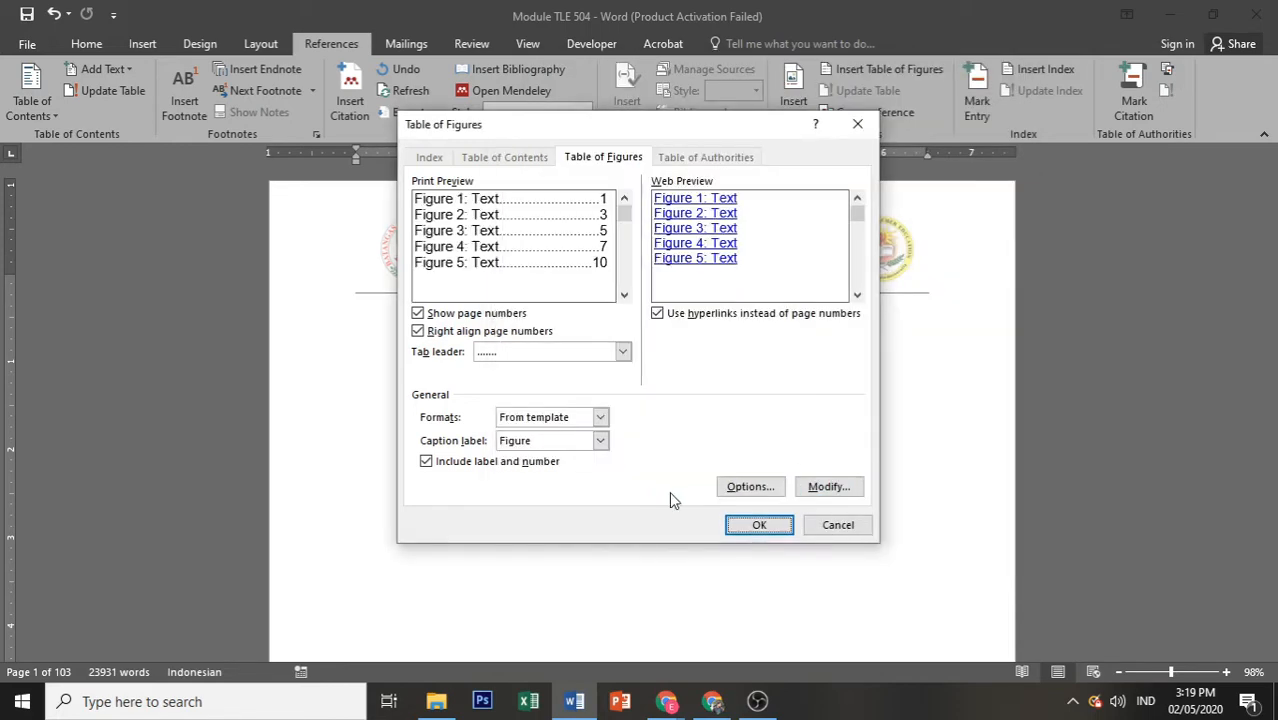
click(748, 525)
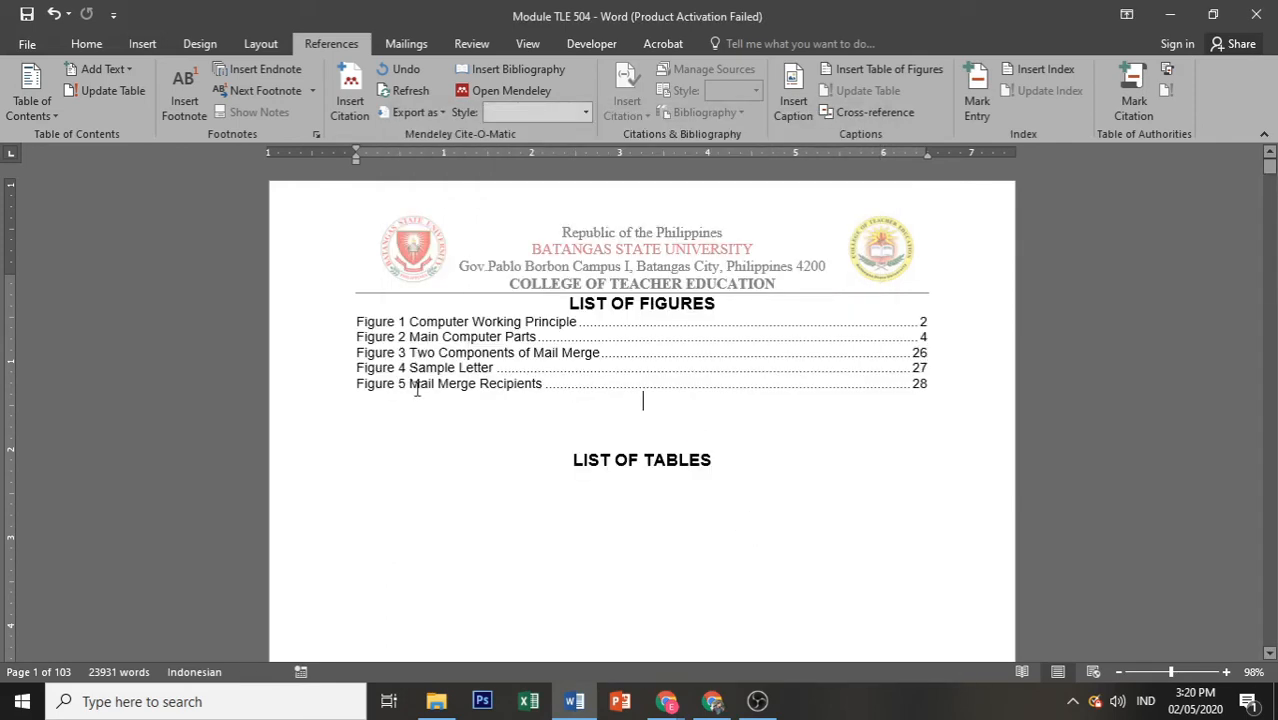
drag(358, 321, 442, 405)
click(443, 371)
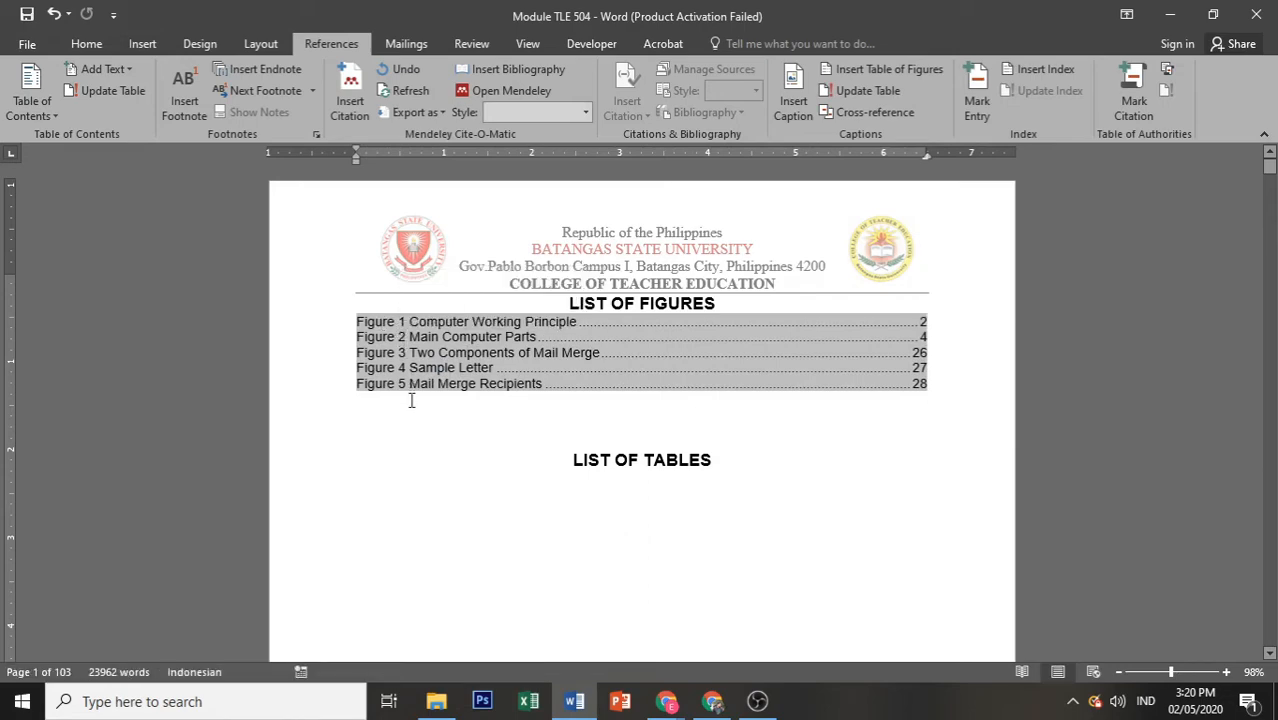
- Insert the caption "Figure 6 Literature Search" below the Literature Search picture on page 89 and center it
drag(1270, 170, 1271, 573)
scroll(1174, 503, down, 4)
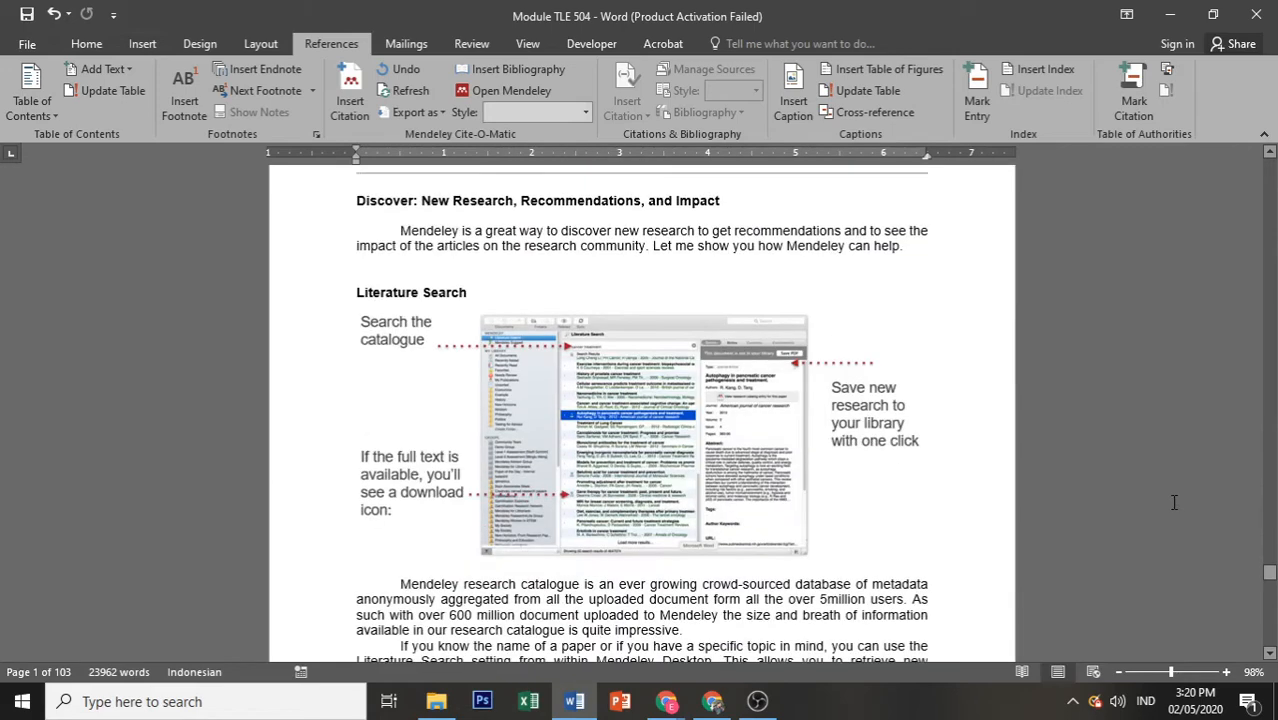
click(677, 440)
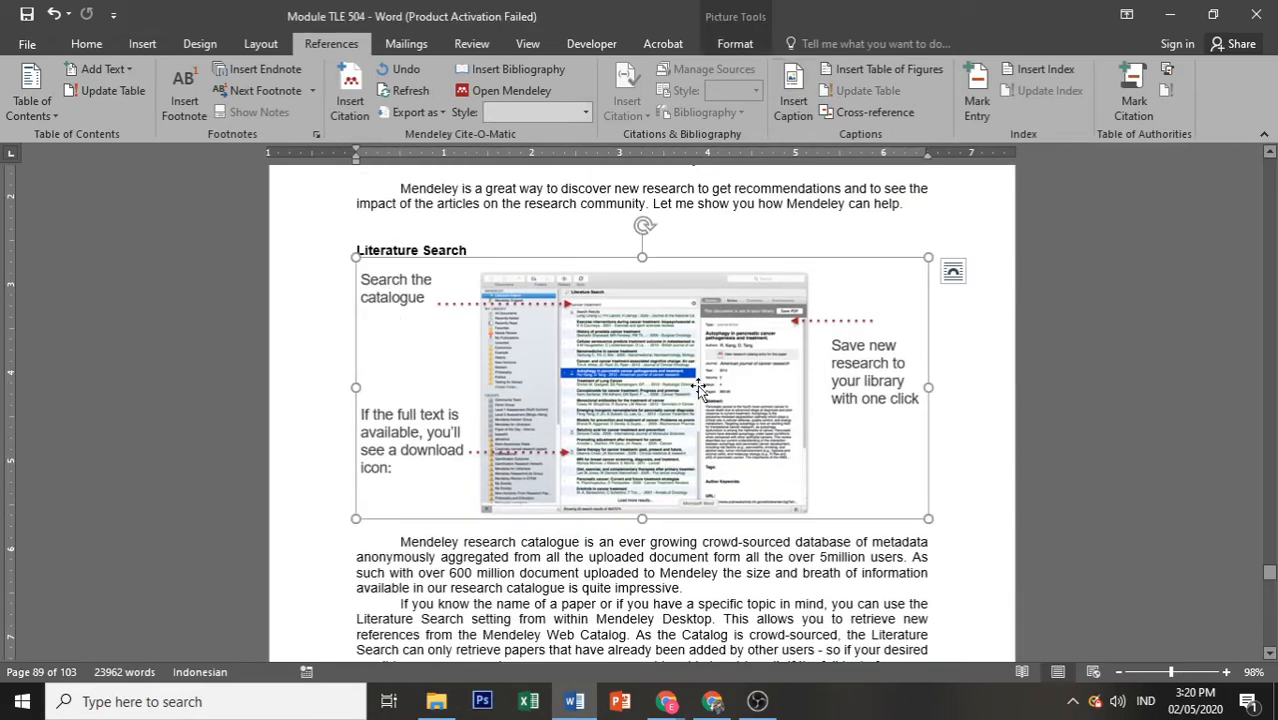
click(793, 100)
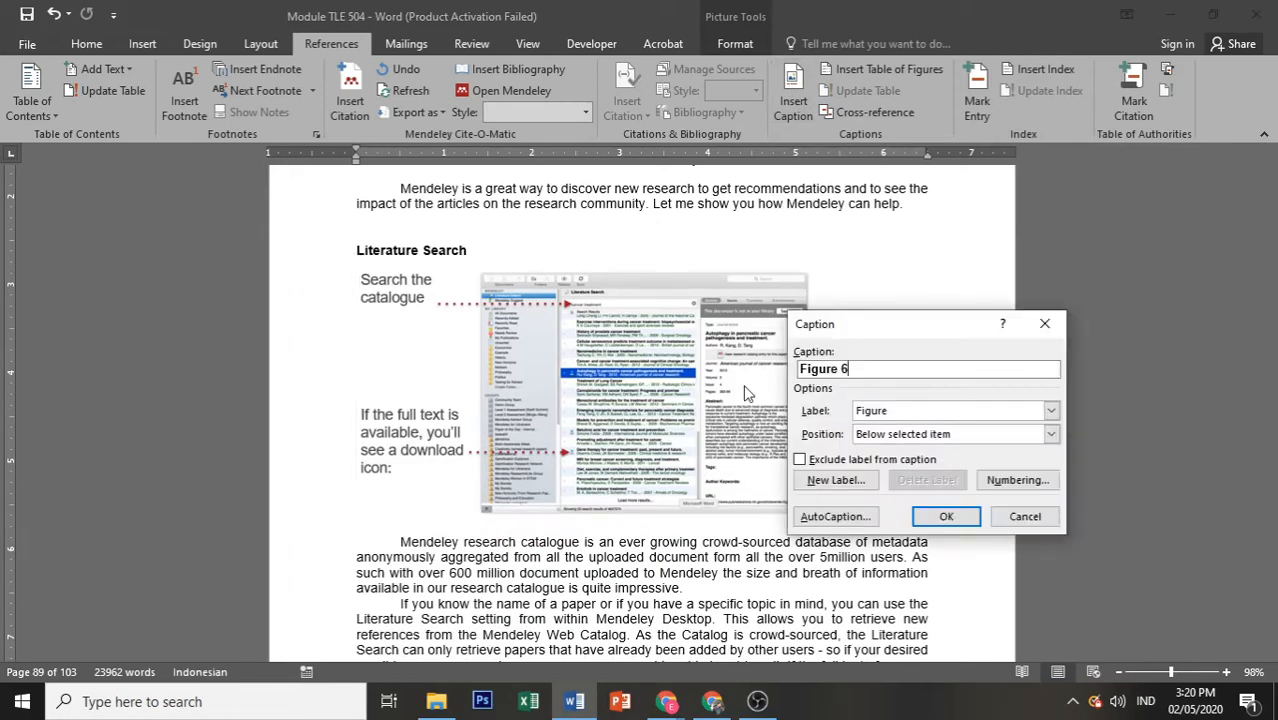
text(Liter)
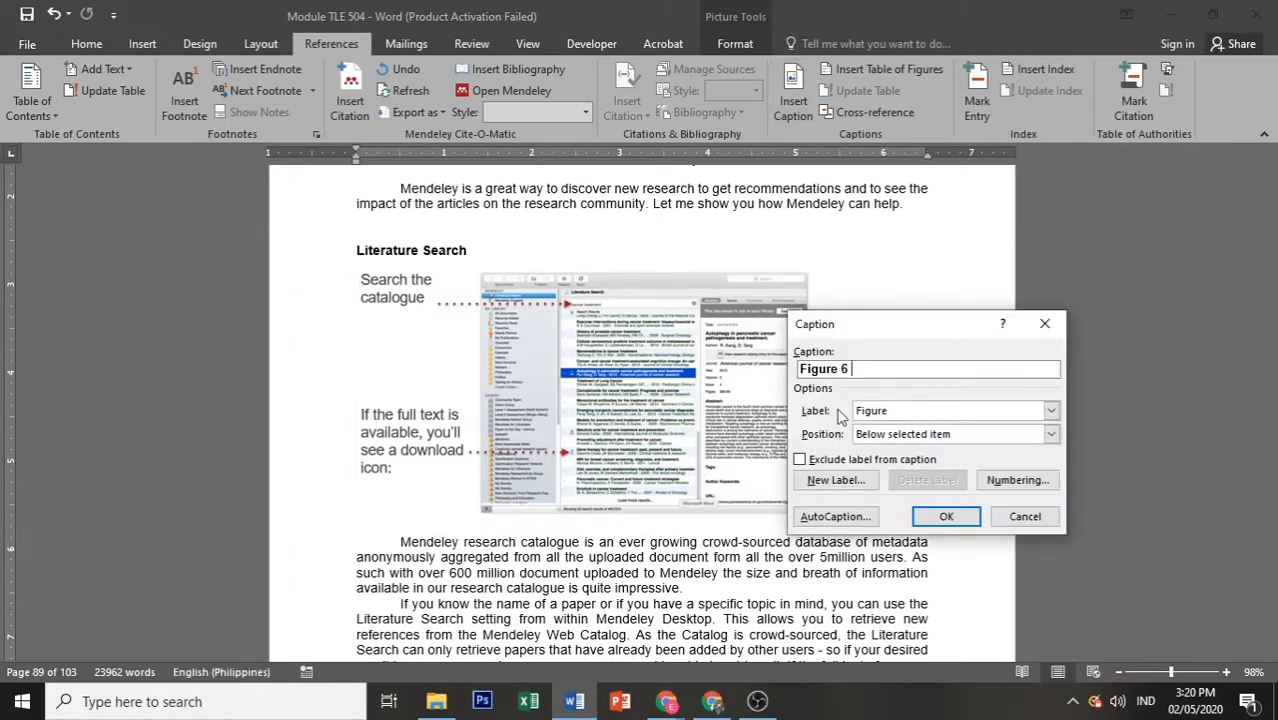
text(ature Search)
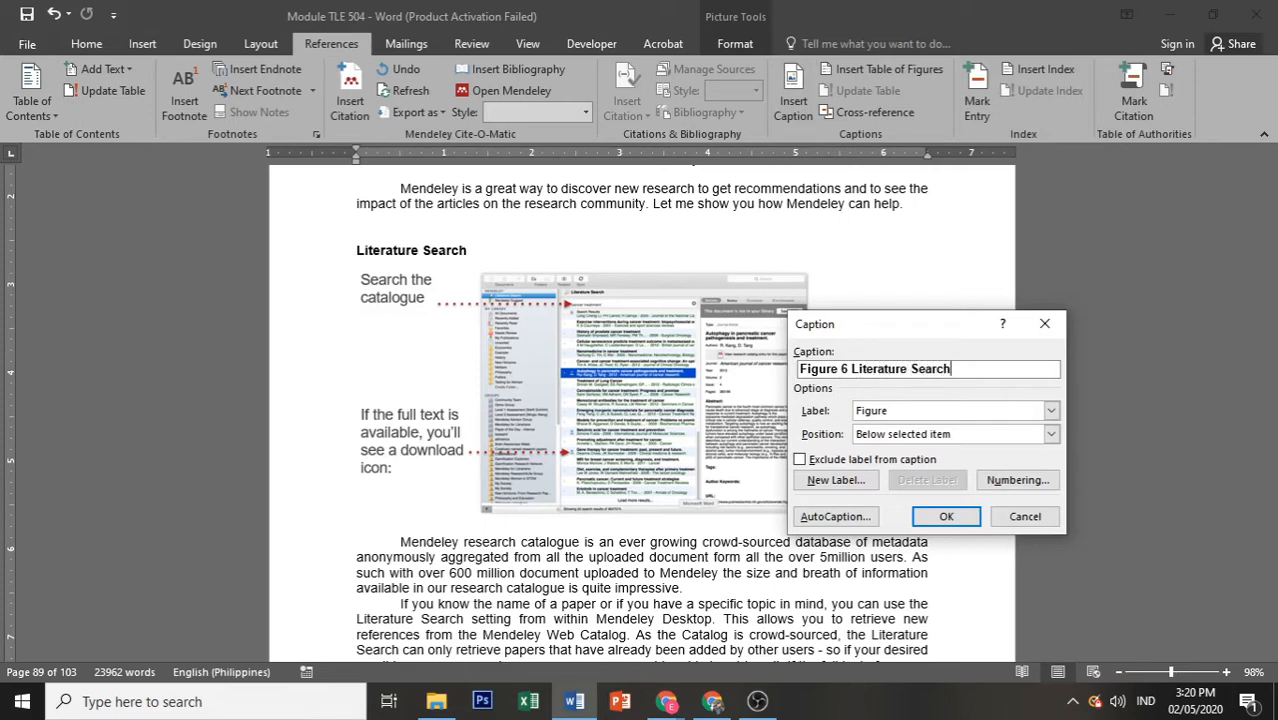
click(936, 517)
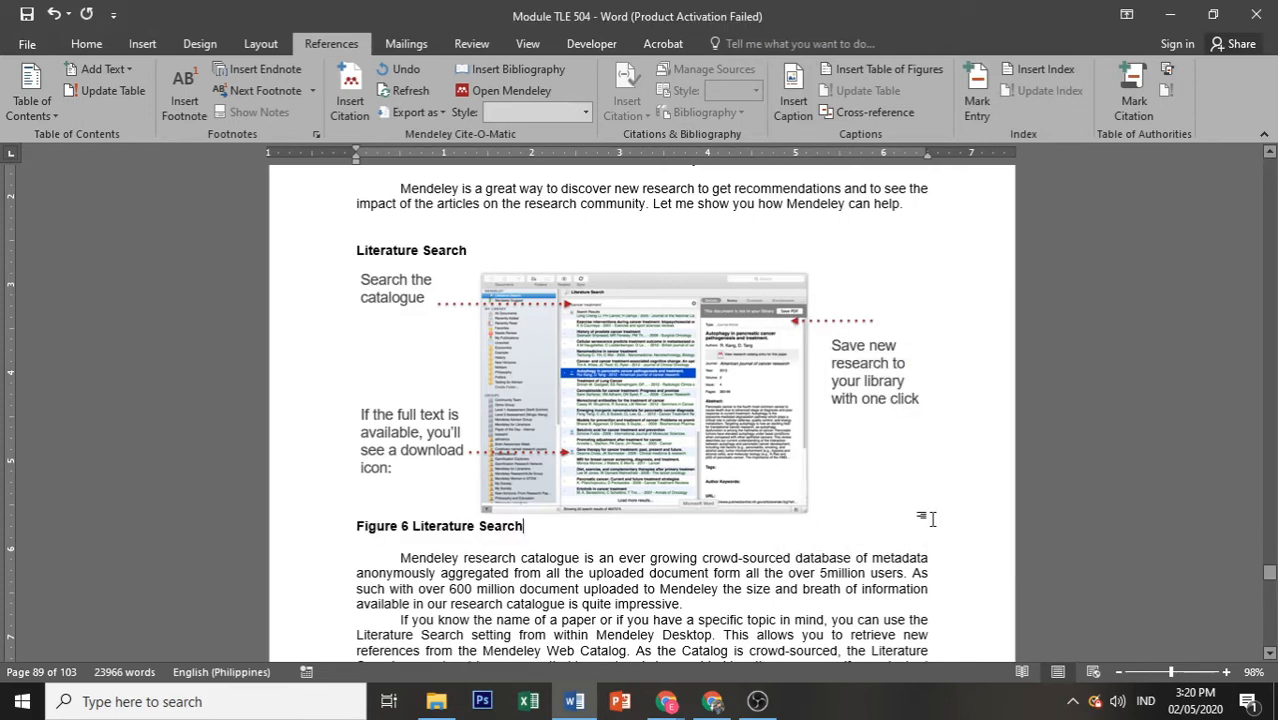
click(485, 523)
key(ctrl+e)
key(End)
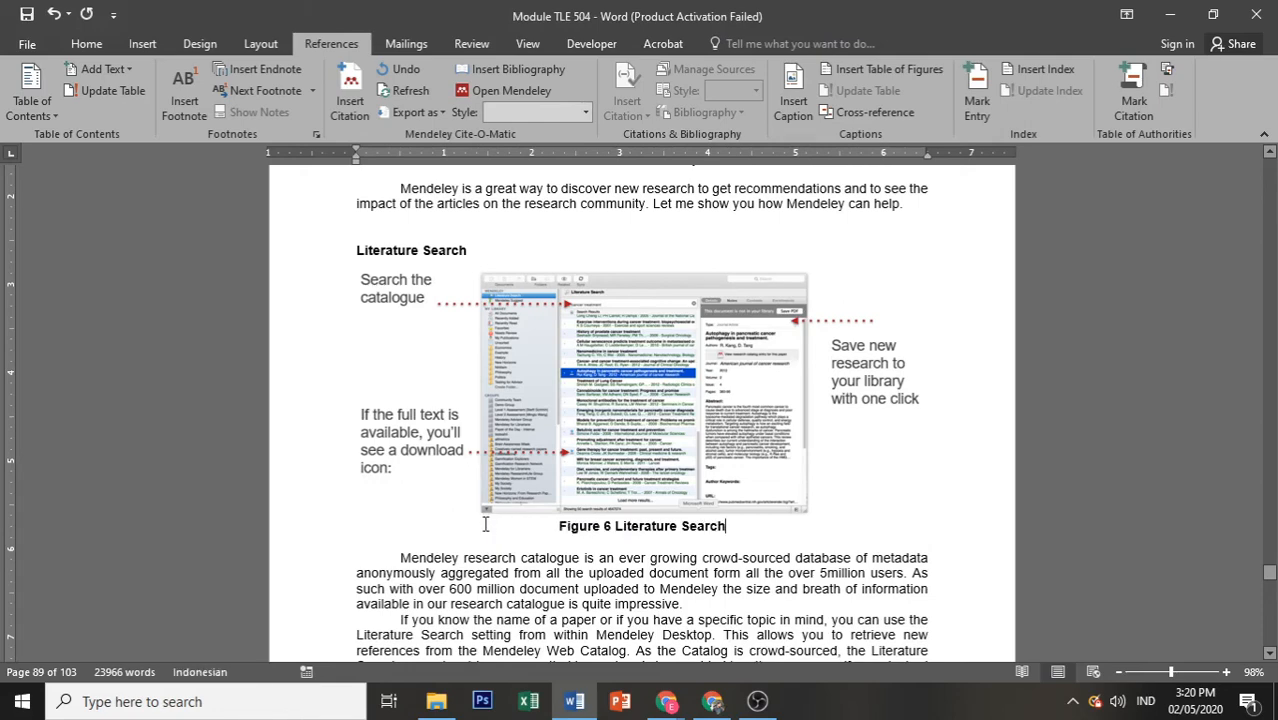
- Insert the caption "Figure 6 Private Groups" below the Private Groups picture on page 88 and center it
scroll(485, 523, up, 10)
scroll(803, 545, up, 7)
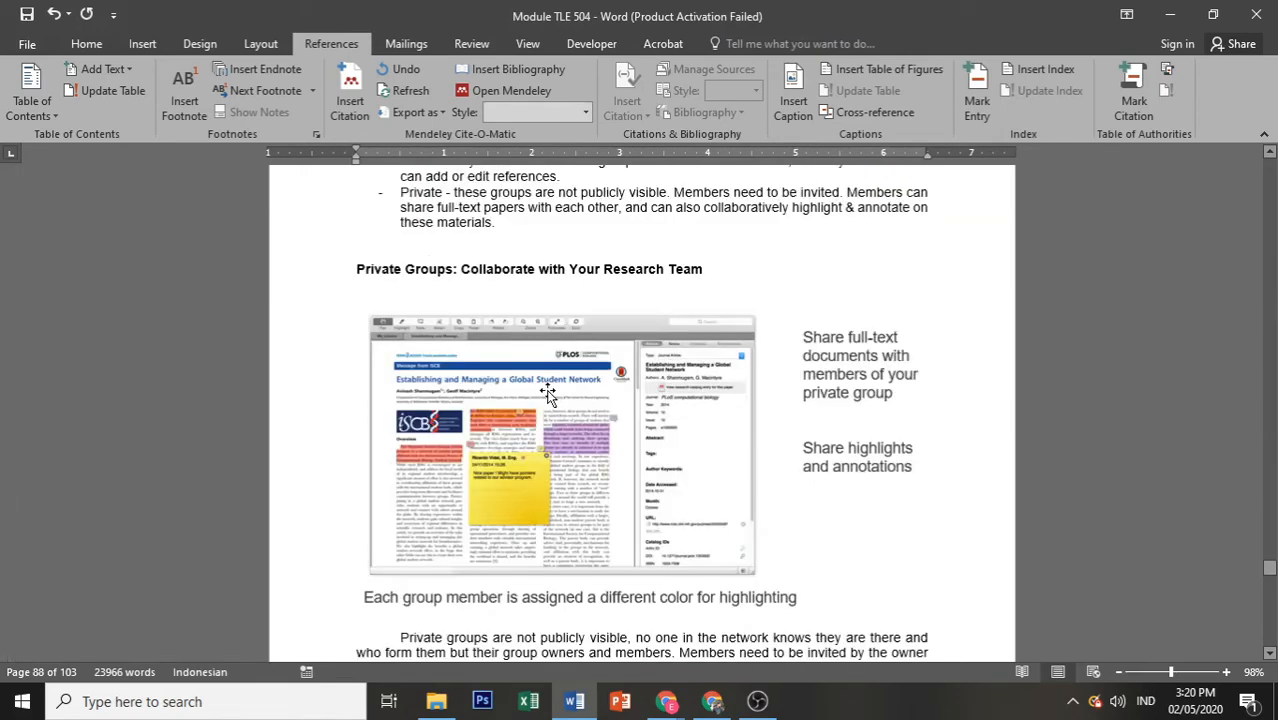
click(550, 389)
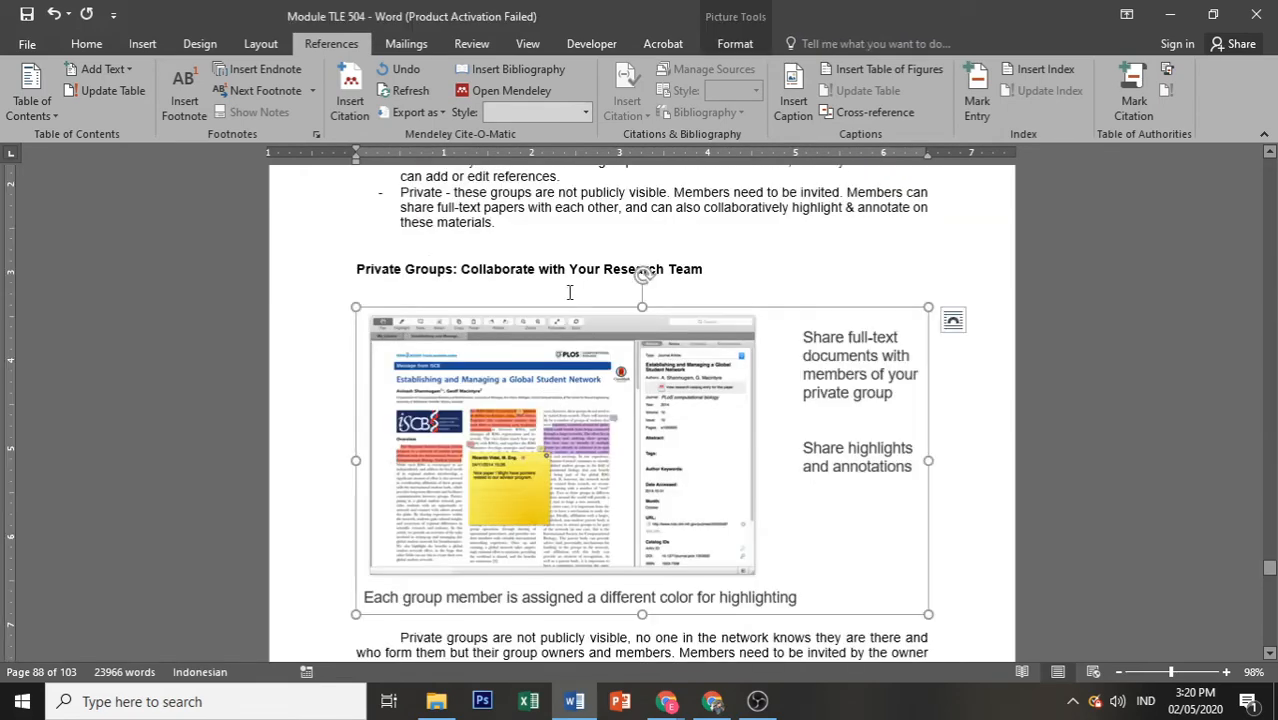
click(793, 101)
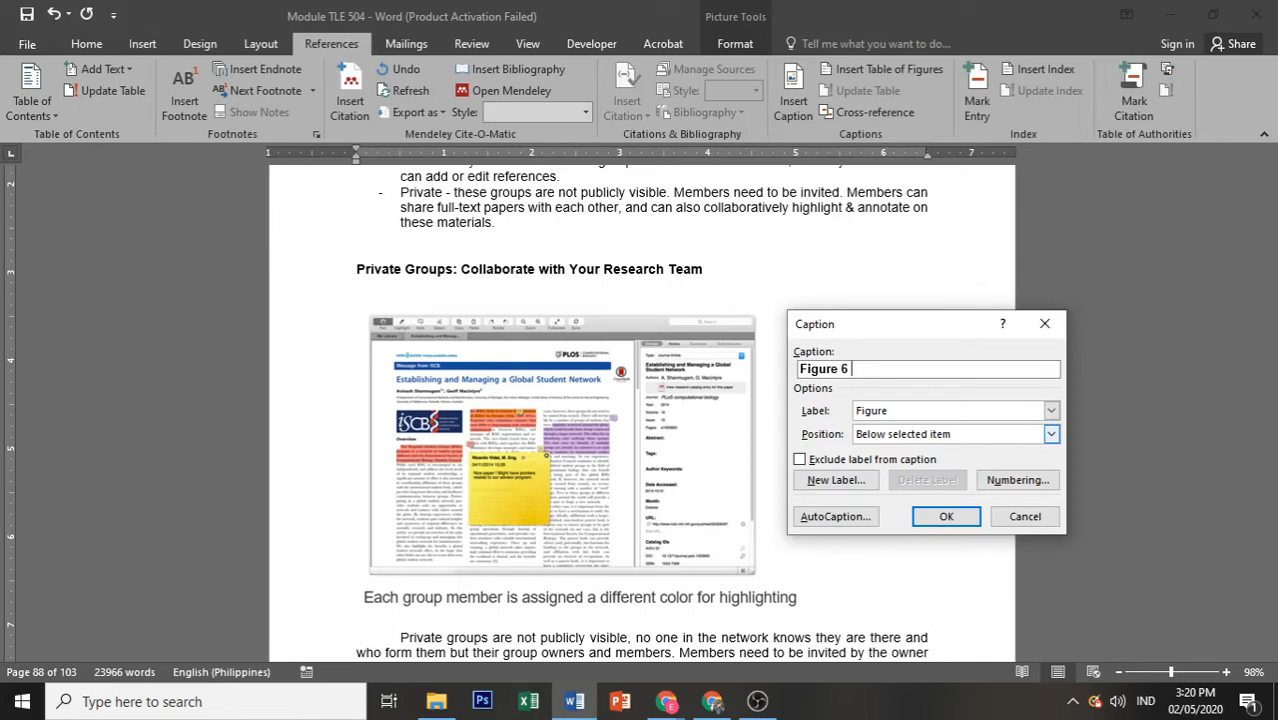
text(Private Groups)
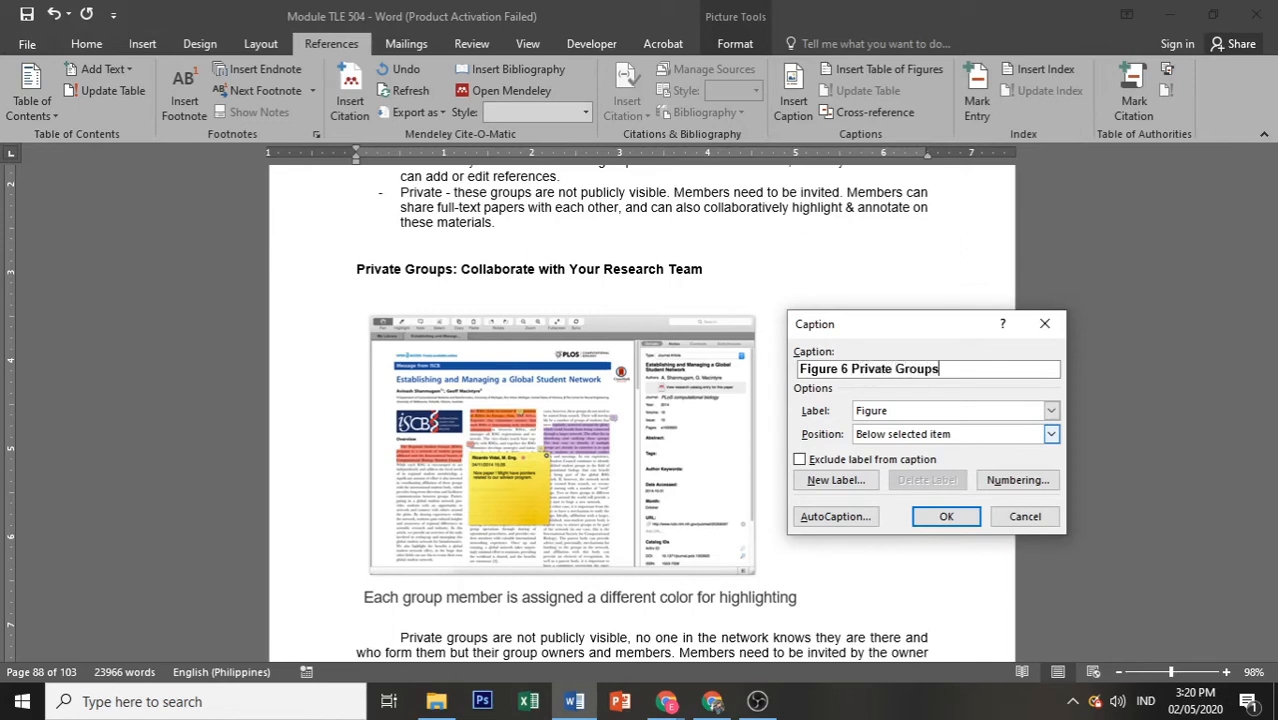
click(958, 520)
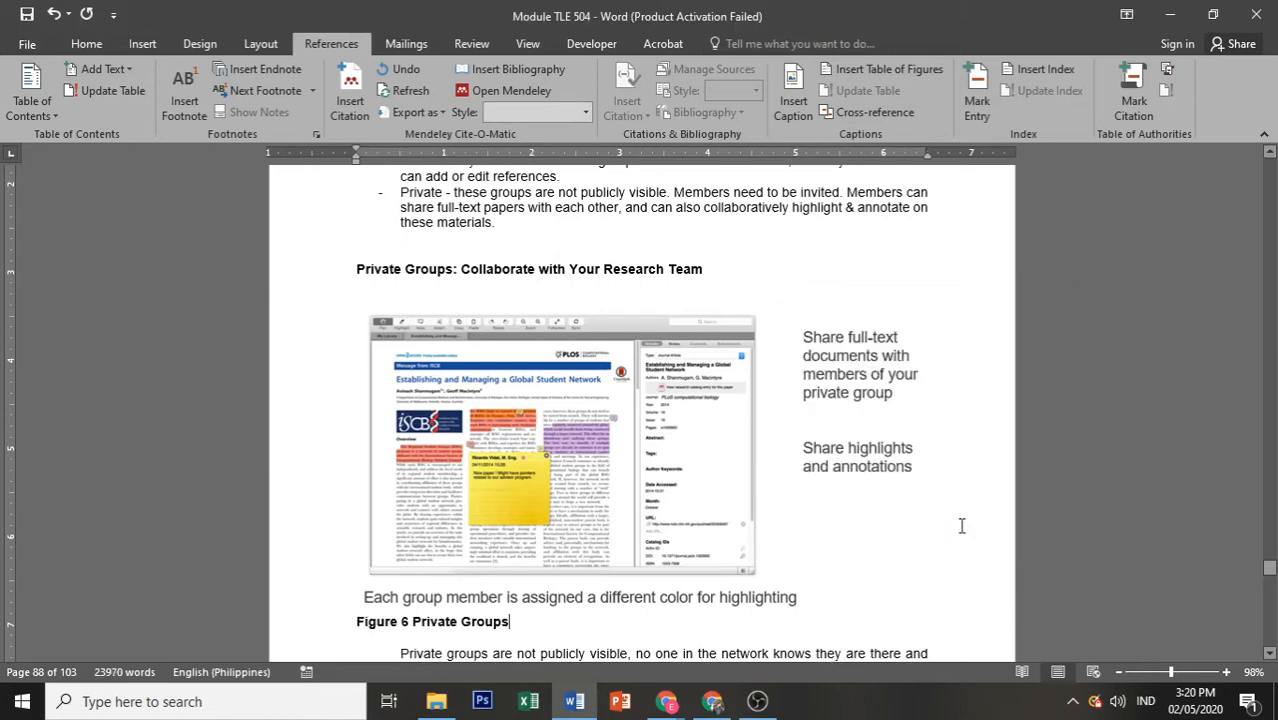
key(ctrl+e)
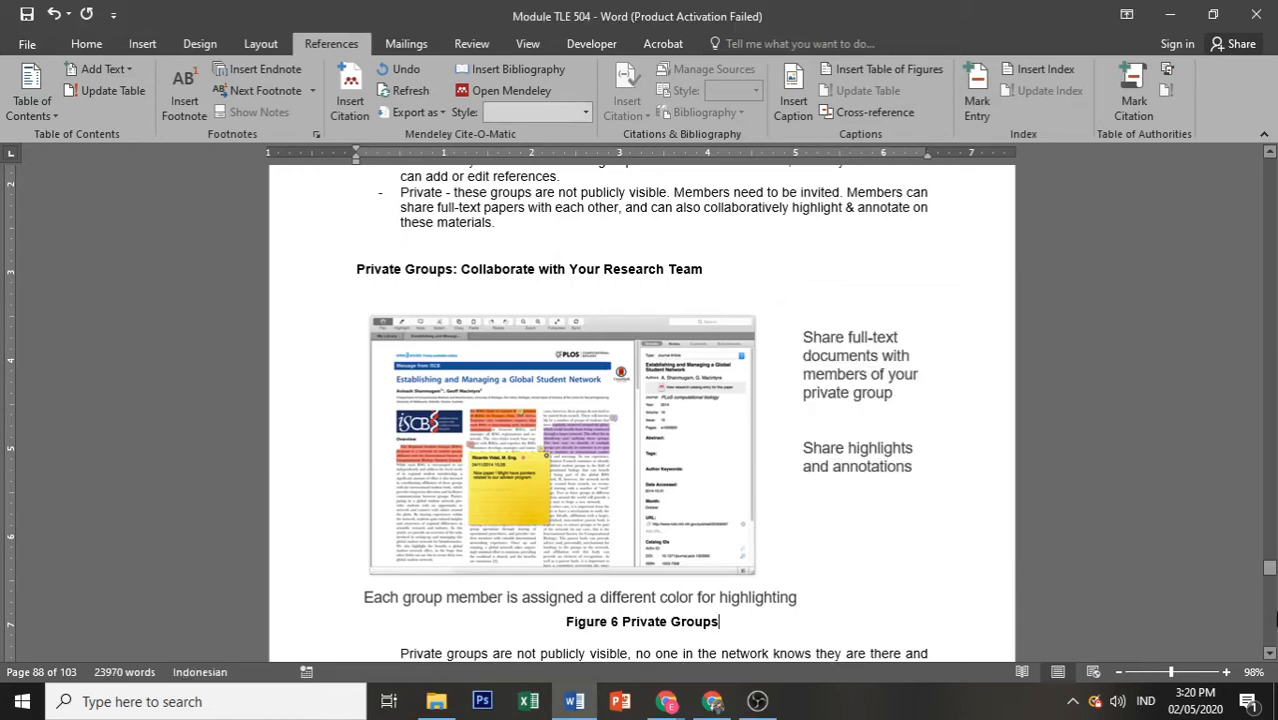
- Update the entire list of figures on the first page to include the newly captioned figures
drag(1270, 568, 1270, 165)
click(667, 365)
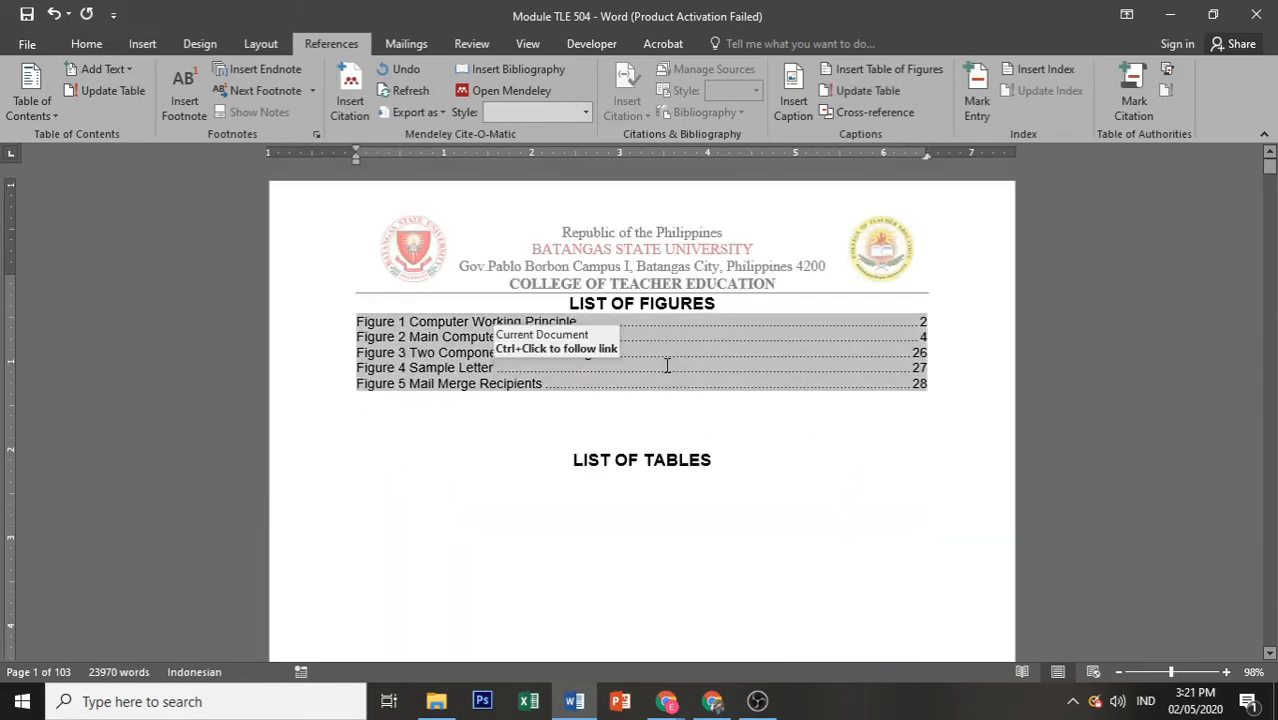
click(863, 90)
click(605, 350)
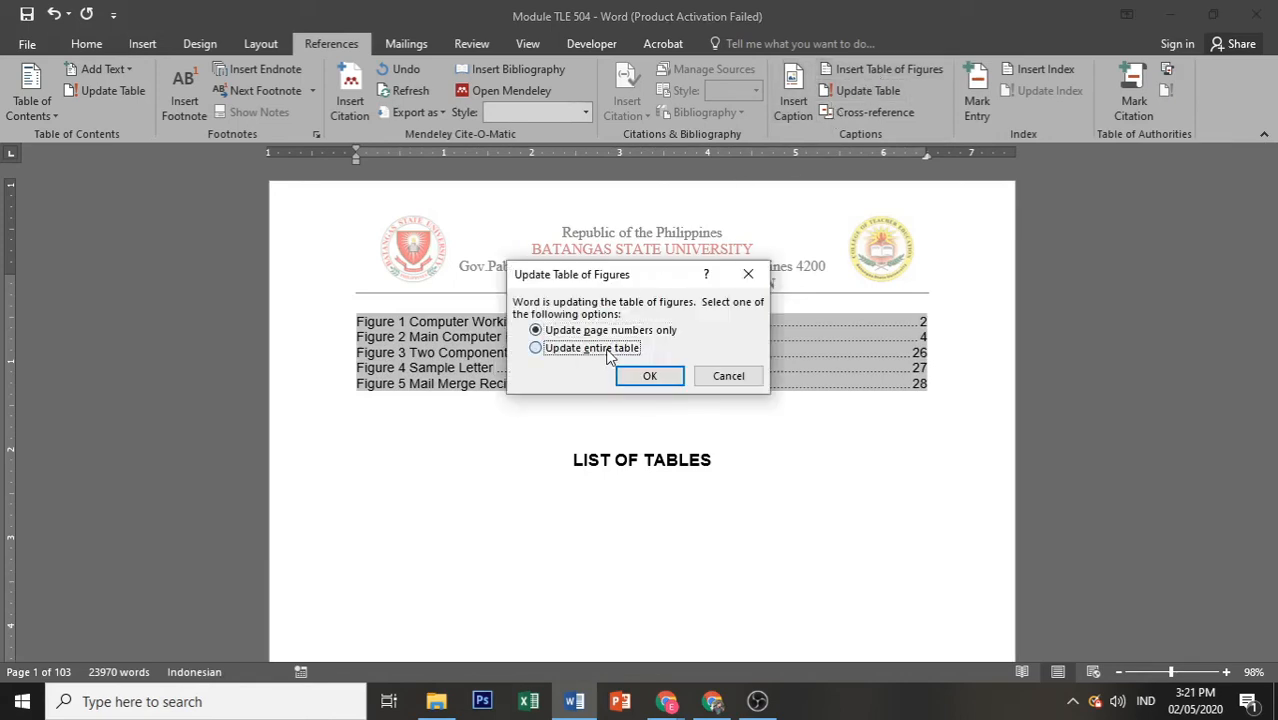
click(648, 377)
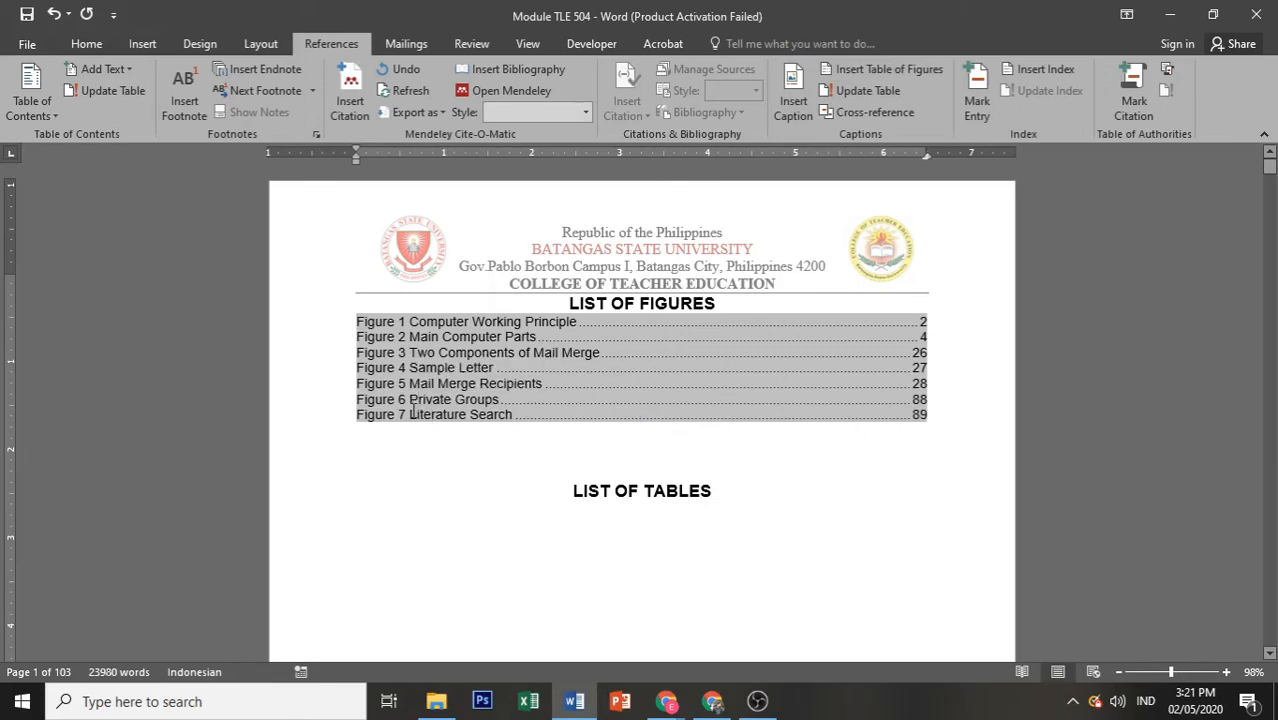
click(910, 400)
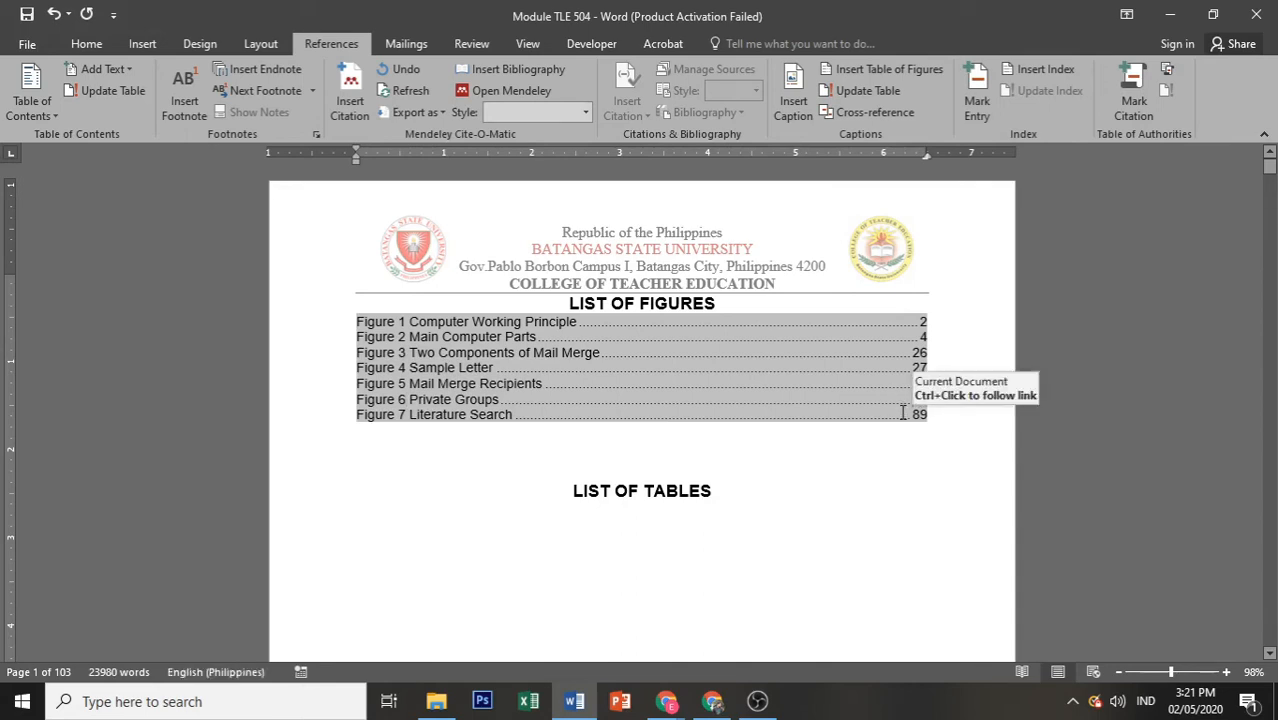
- Add a blank line below the LIST OF FIGURES heading and a new line below the LIST OF TABLES heading
click(716, 305)
key(Return)
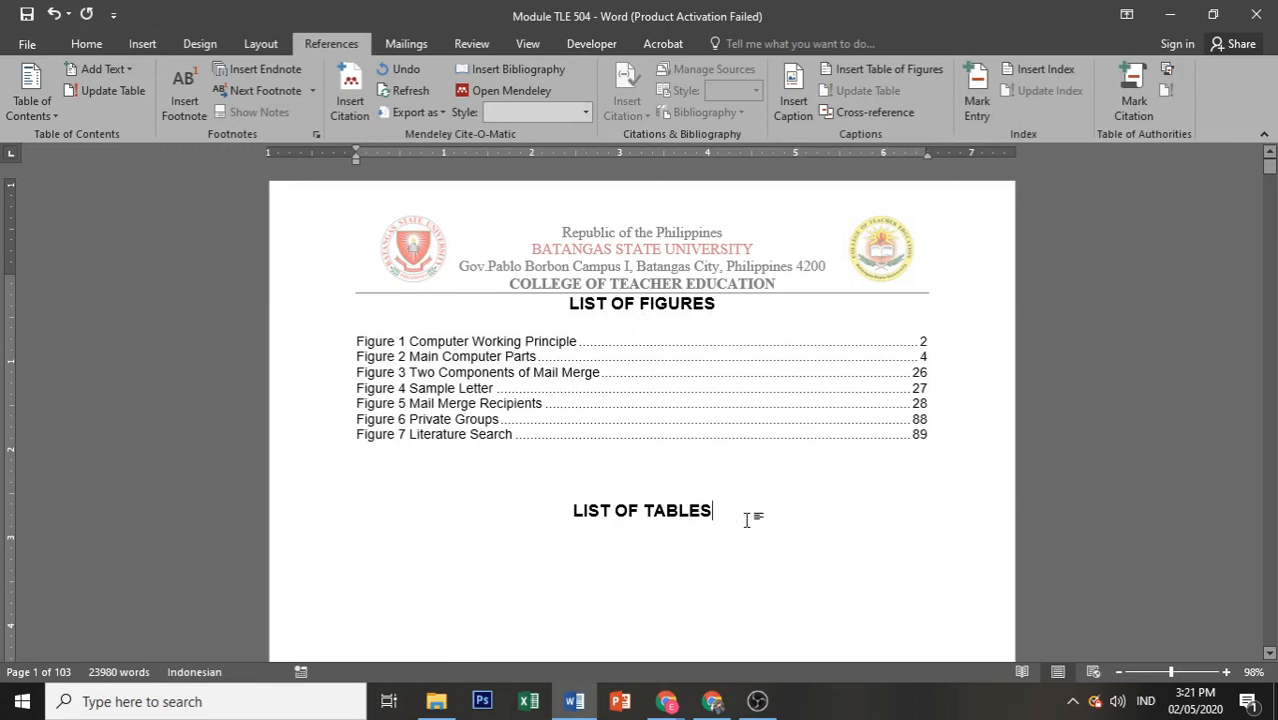
key(Return)
- Look through the module from its first pages for the first table, under Module Assessment 2: Mail Merge
scroll(889, 485, down, 15)
scroll(889, 485, down, 15)
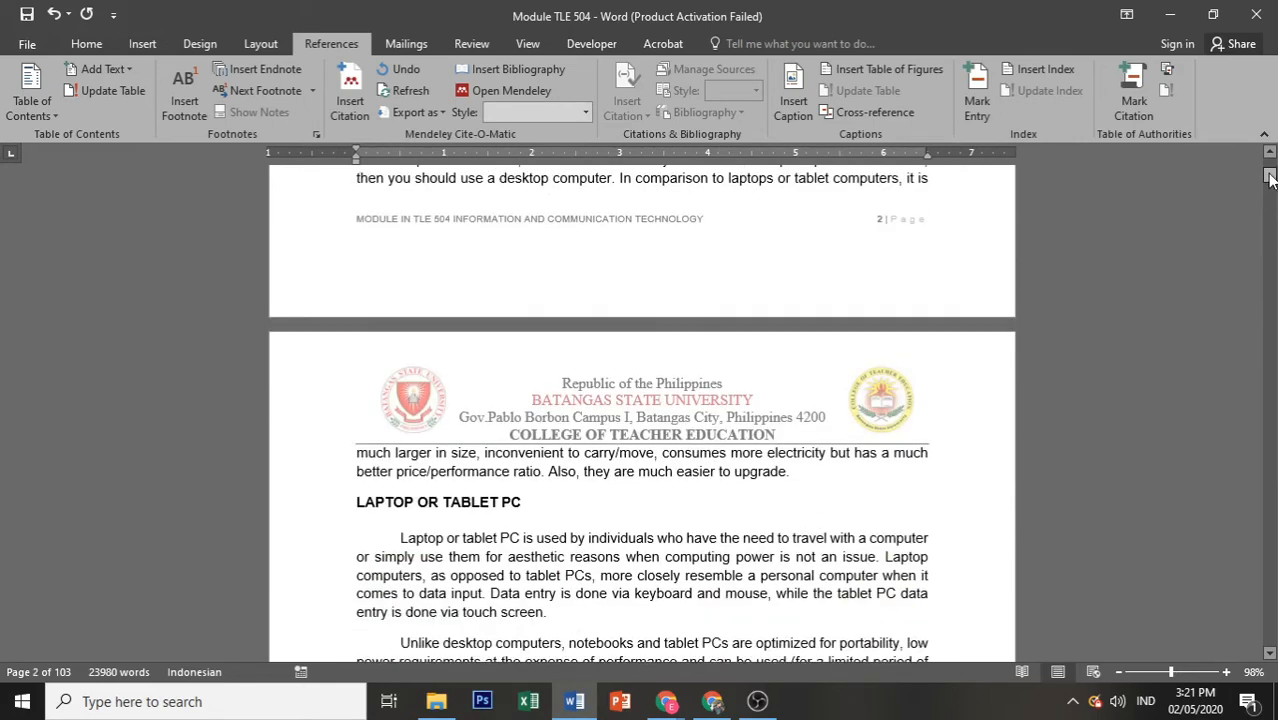
scroll(1136, 571, down, 12)
scroll(1136, 571, down, 12)
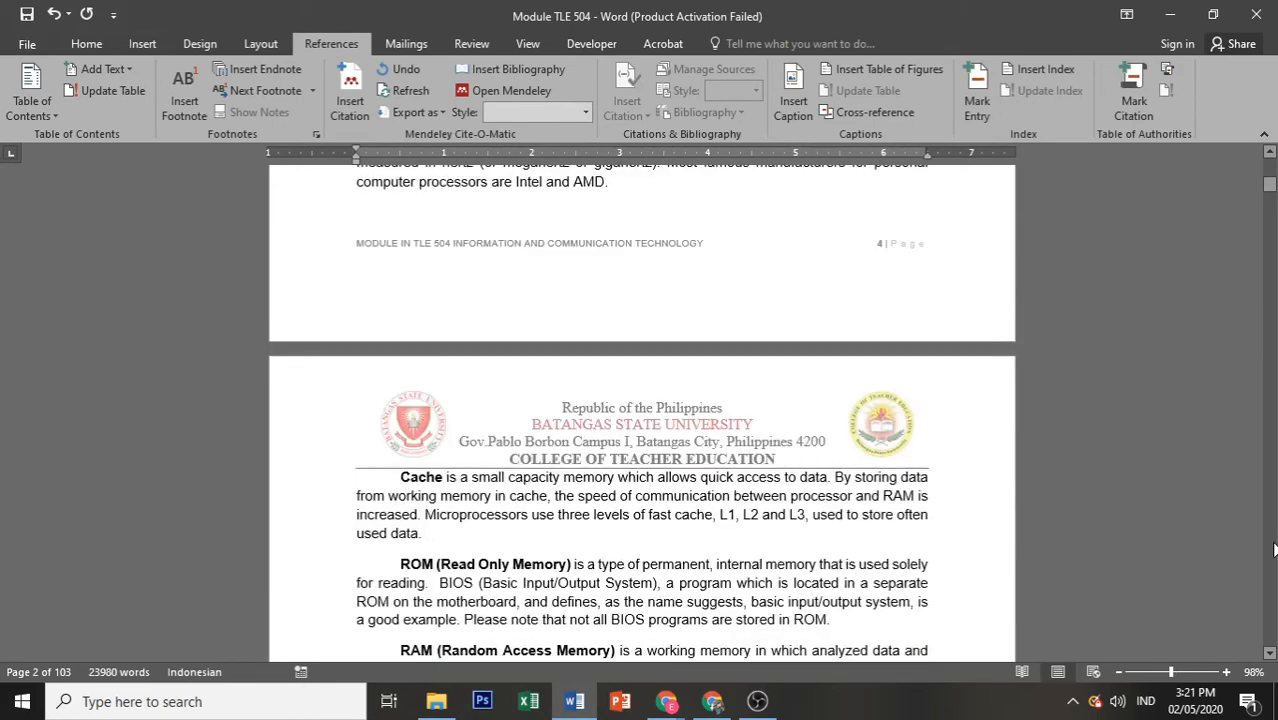
scroll(1272, 555, down, 12)
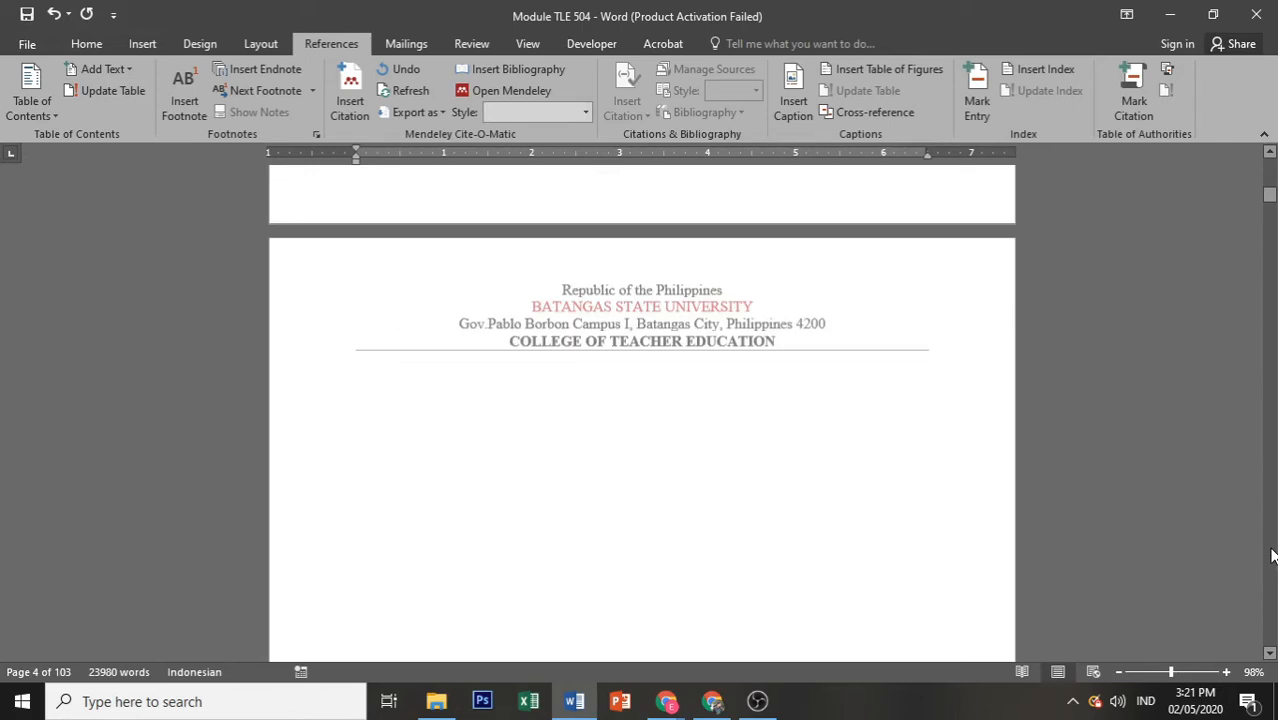
click(1272, 556)
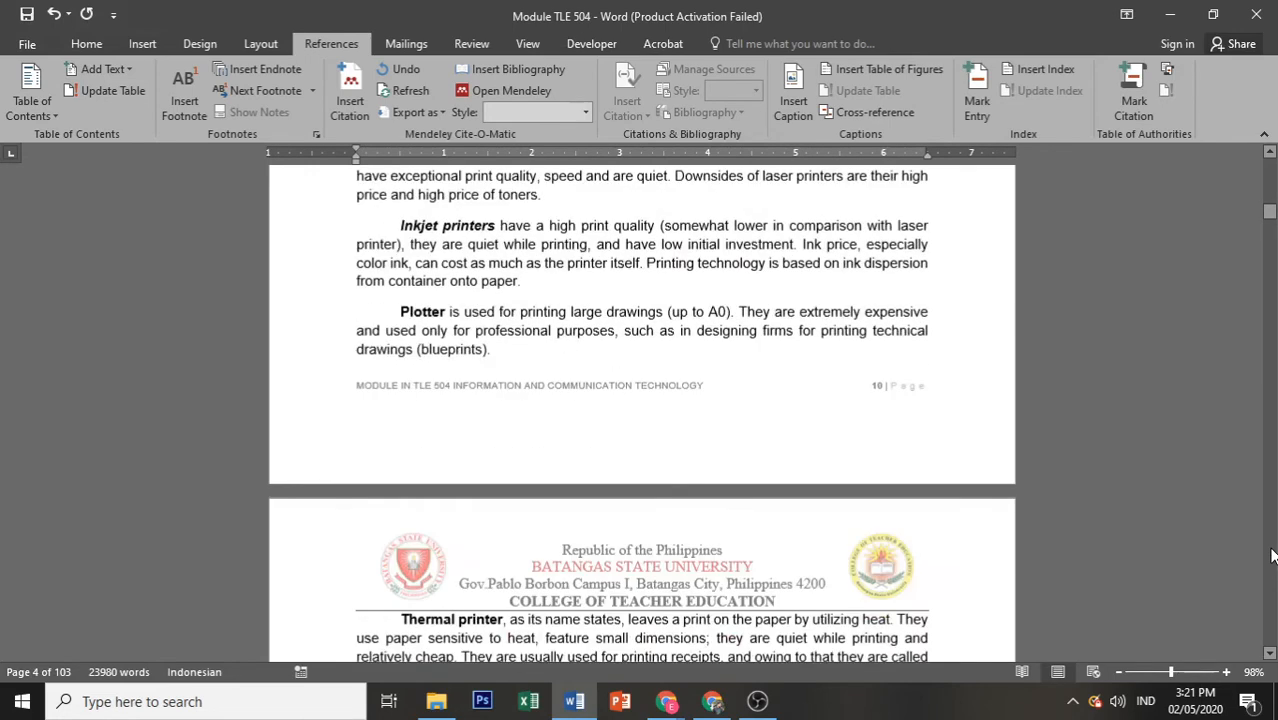
click(1272, 556)
click(1272, 556)
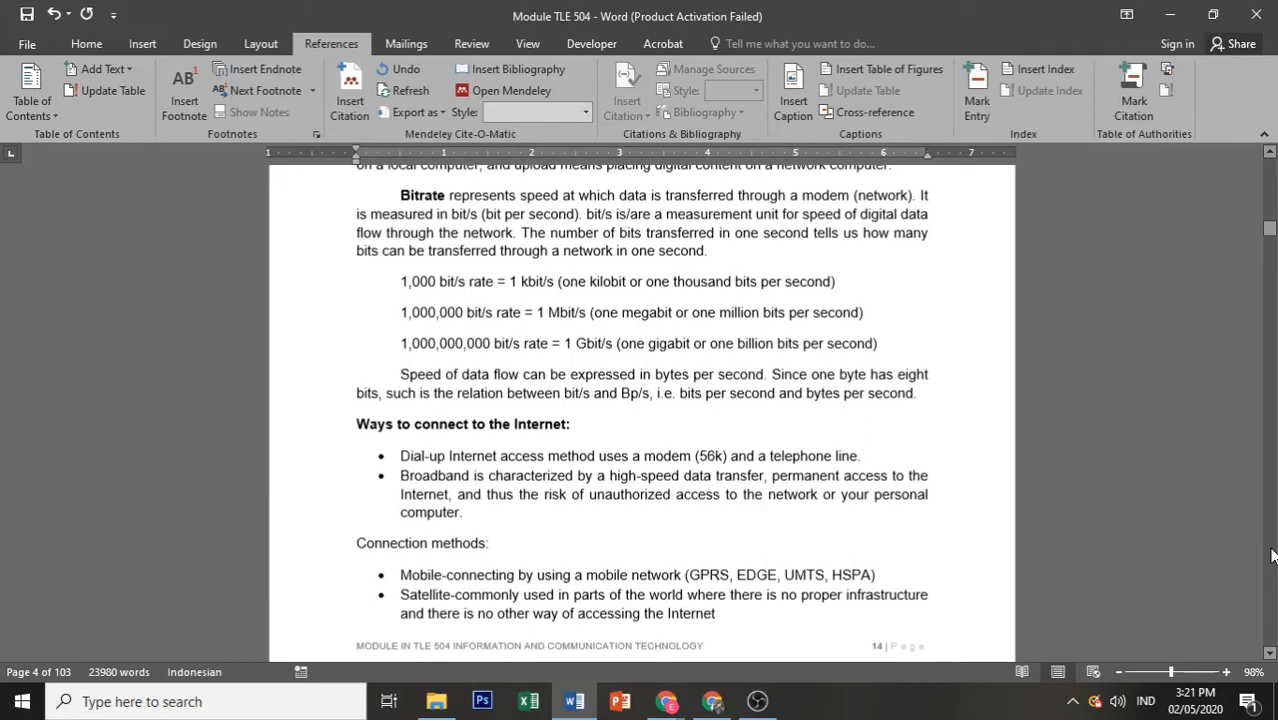
click(1272, 556)
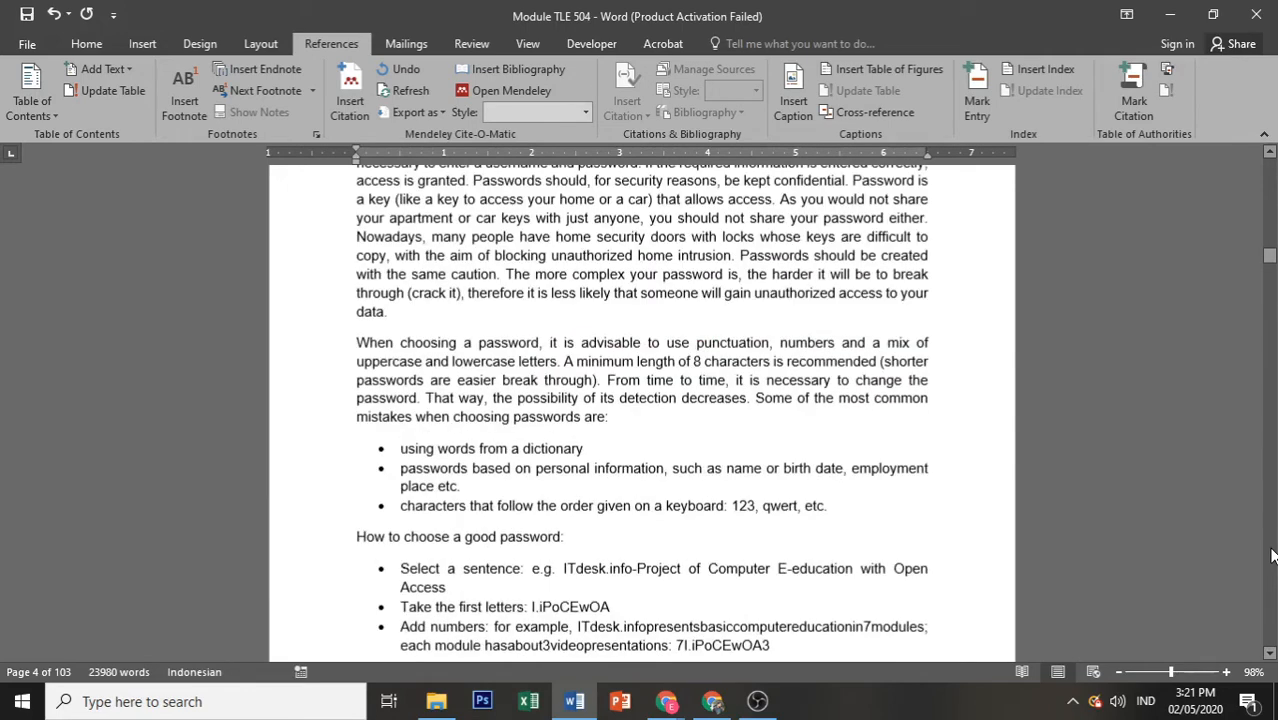
click(1272, 556)
click(1272, 556)
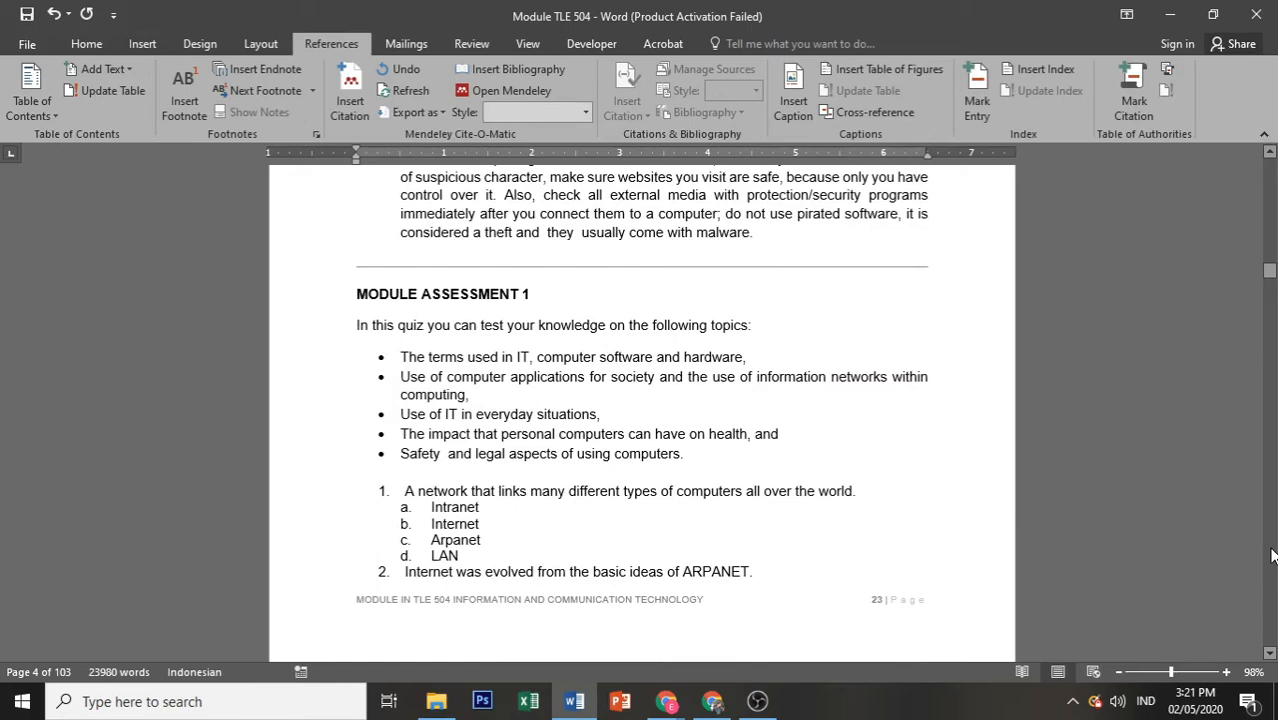
click(1272, 556)
click(1272, 556)
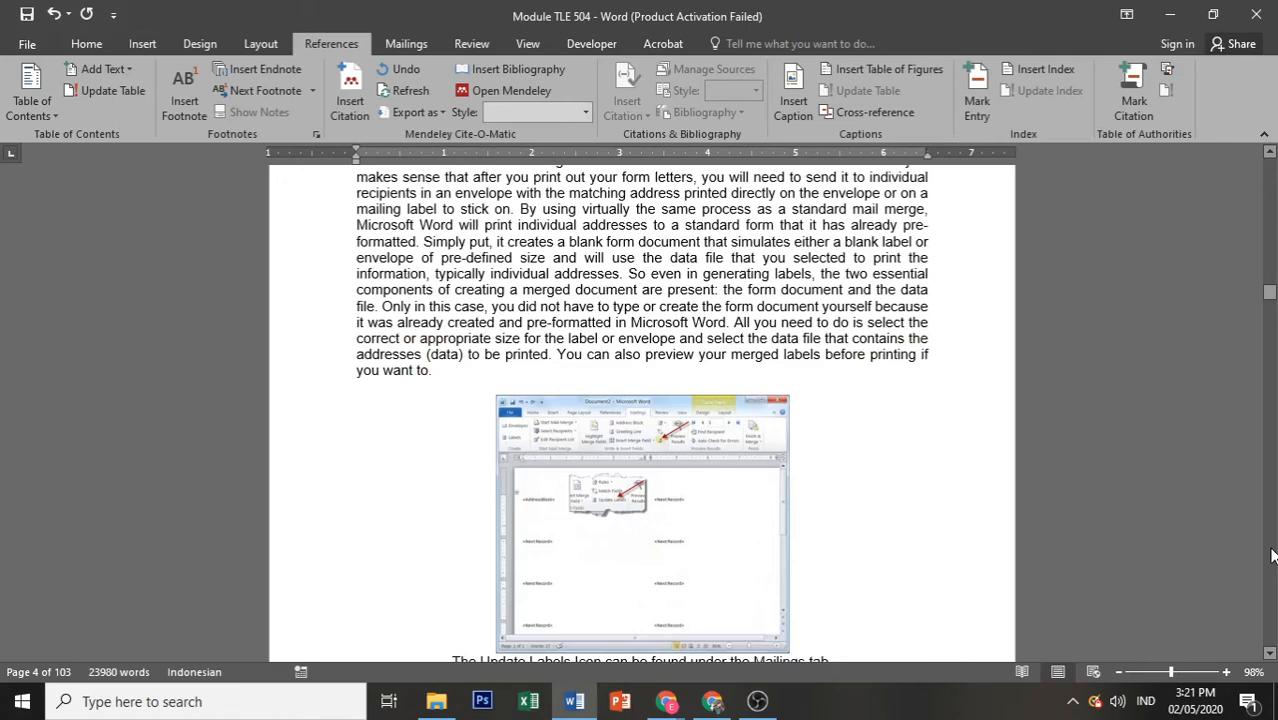
click(1272, 556)
click(1272, 556)
scroll(514, 418, up, 1)
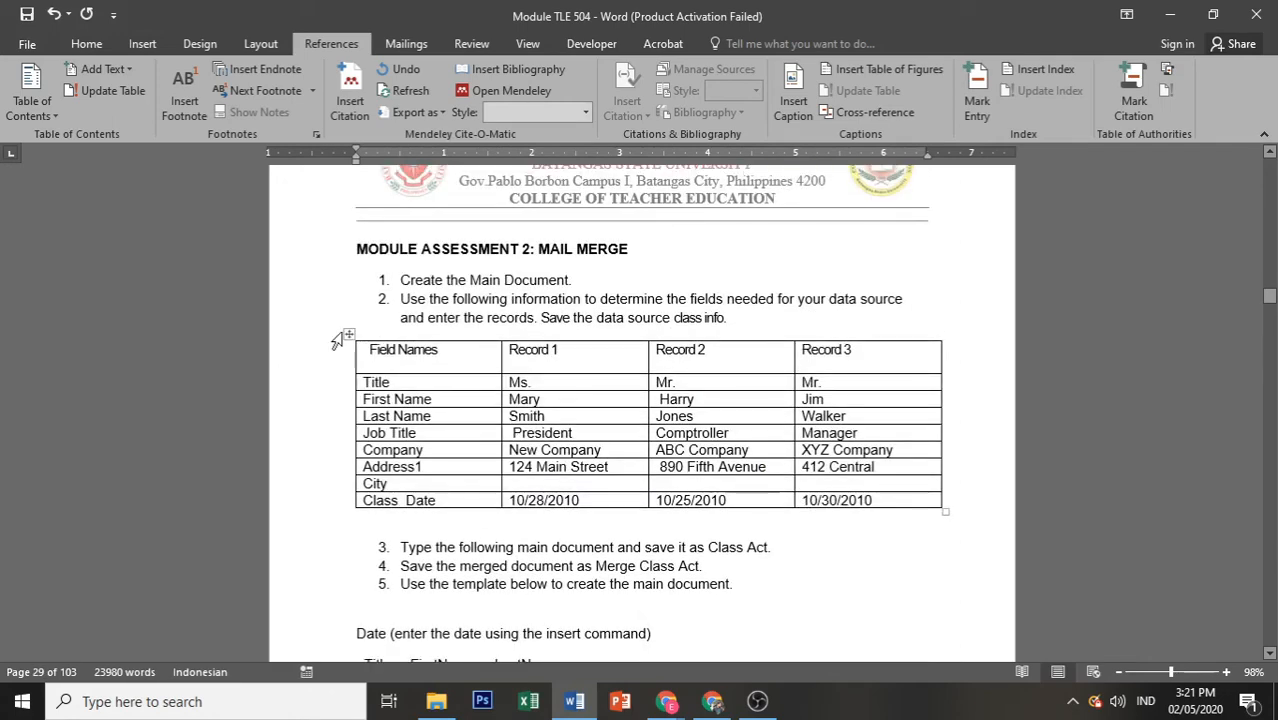
- Insert the caption "Table 1 Sample Fields" above the Field Names table on page 29, using the Table label, and center it
click(348, 334)
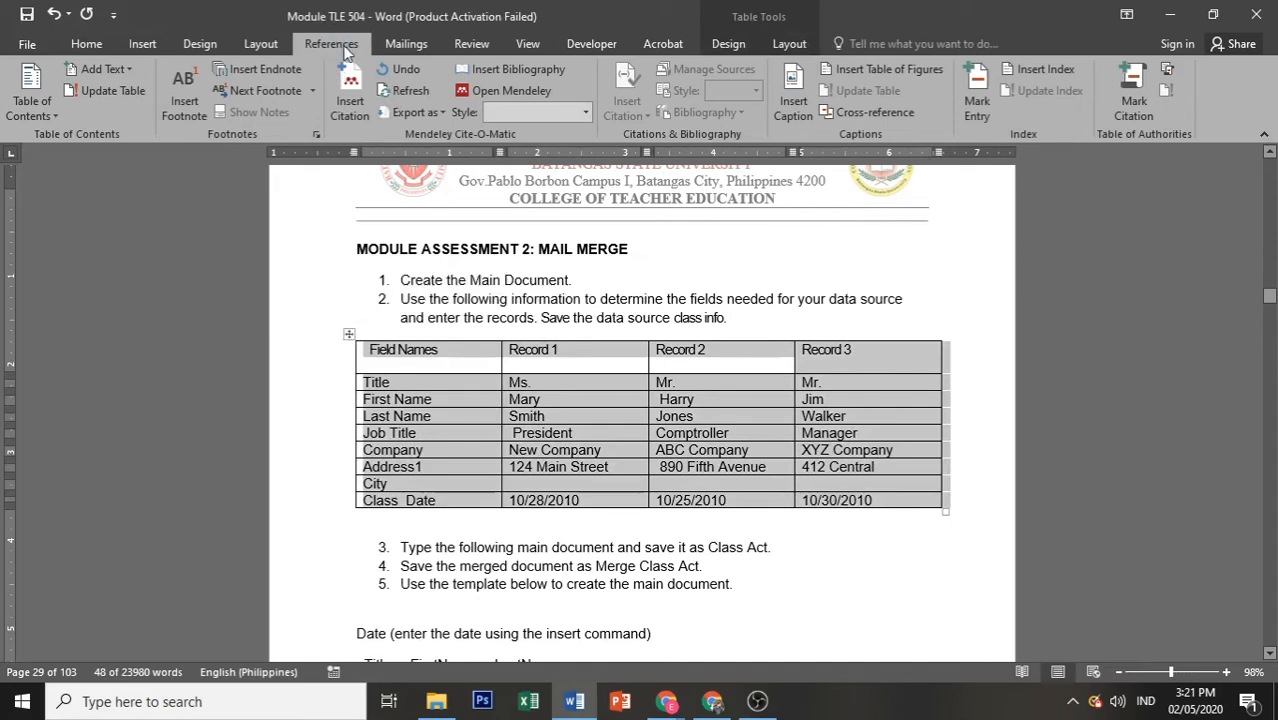
click(795, 100)
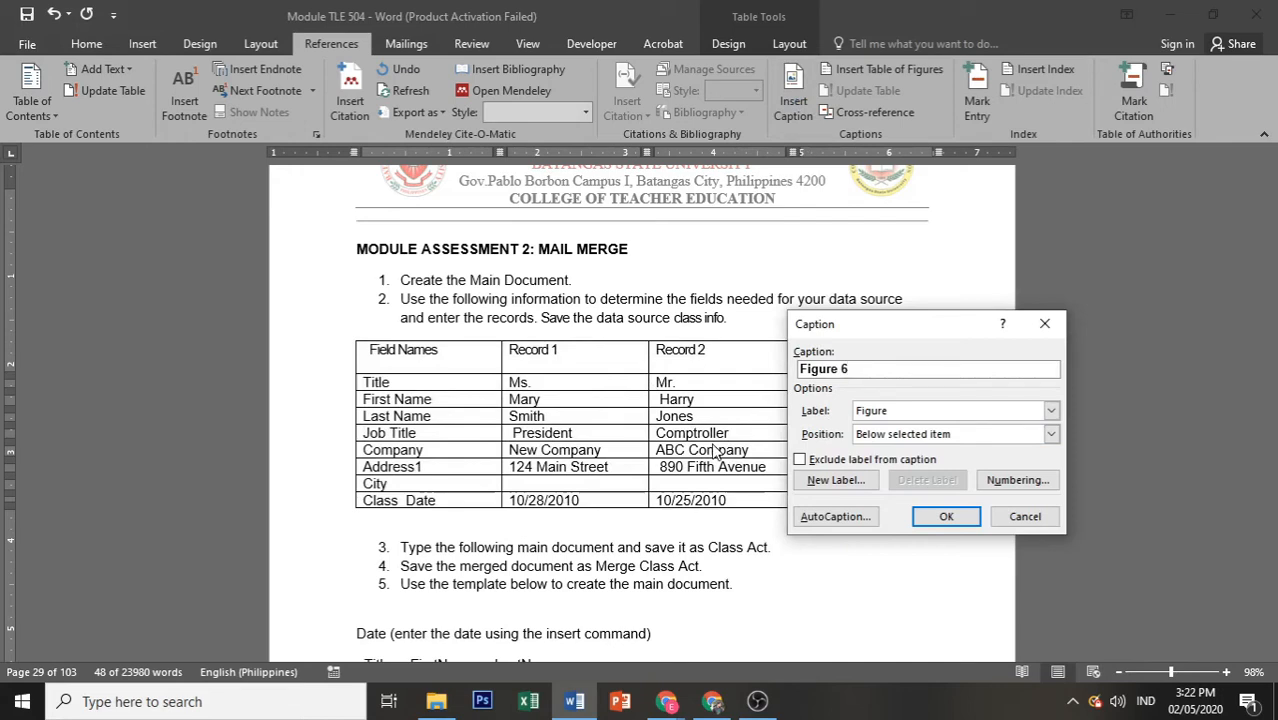
click(925, 413)
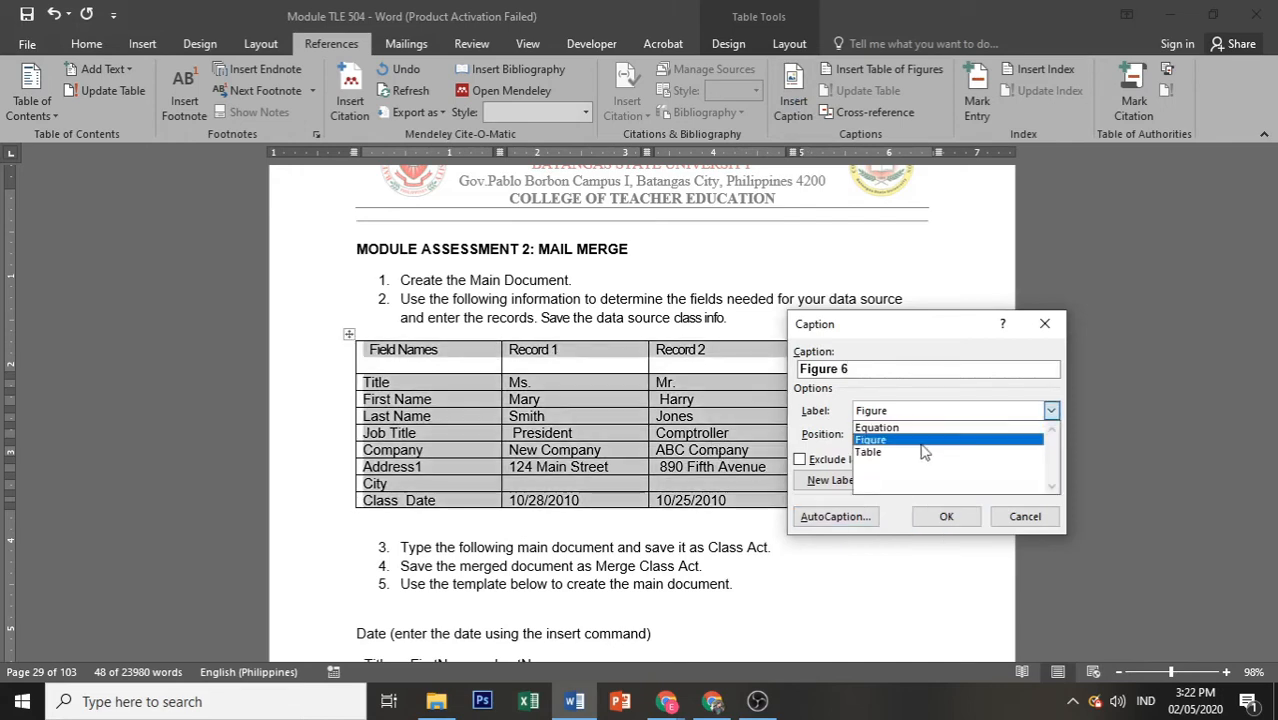
click(919, 451)
click(874, 372)
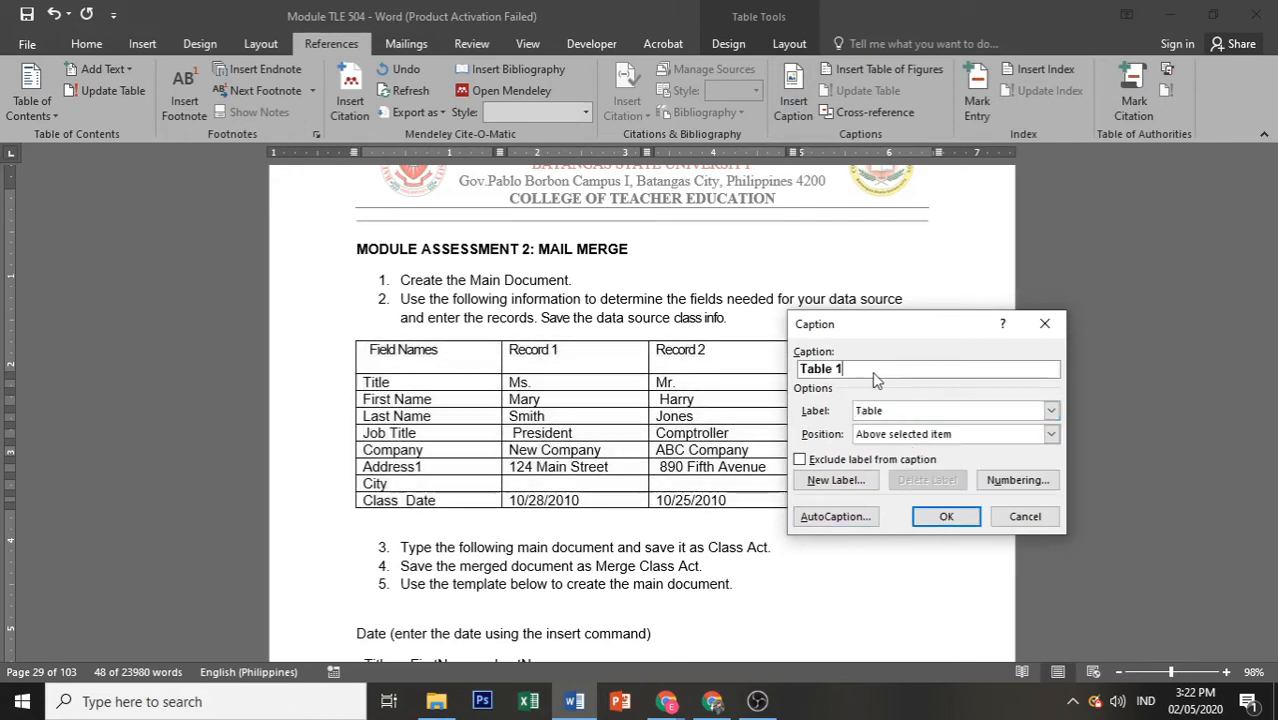
text(Sample Fields)
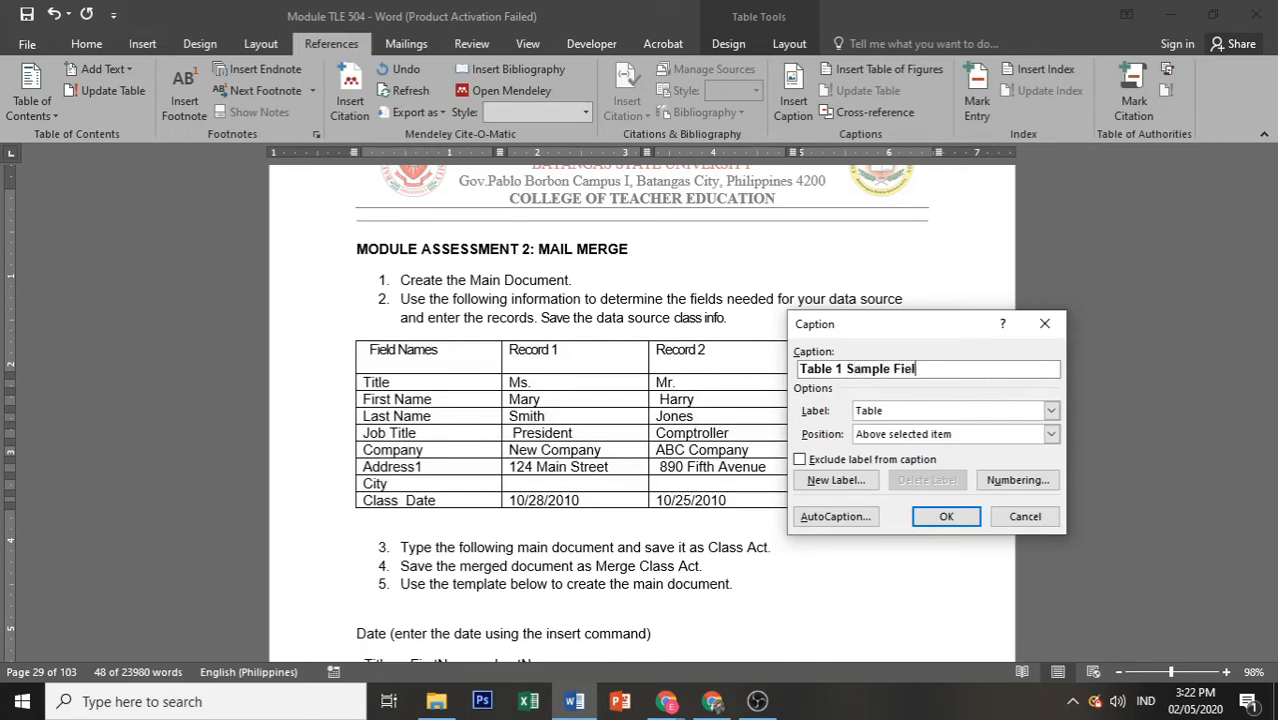
click(919, 520)
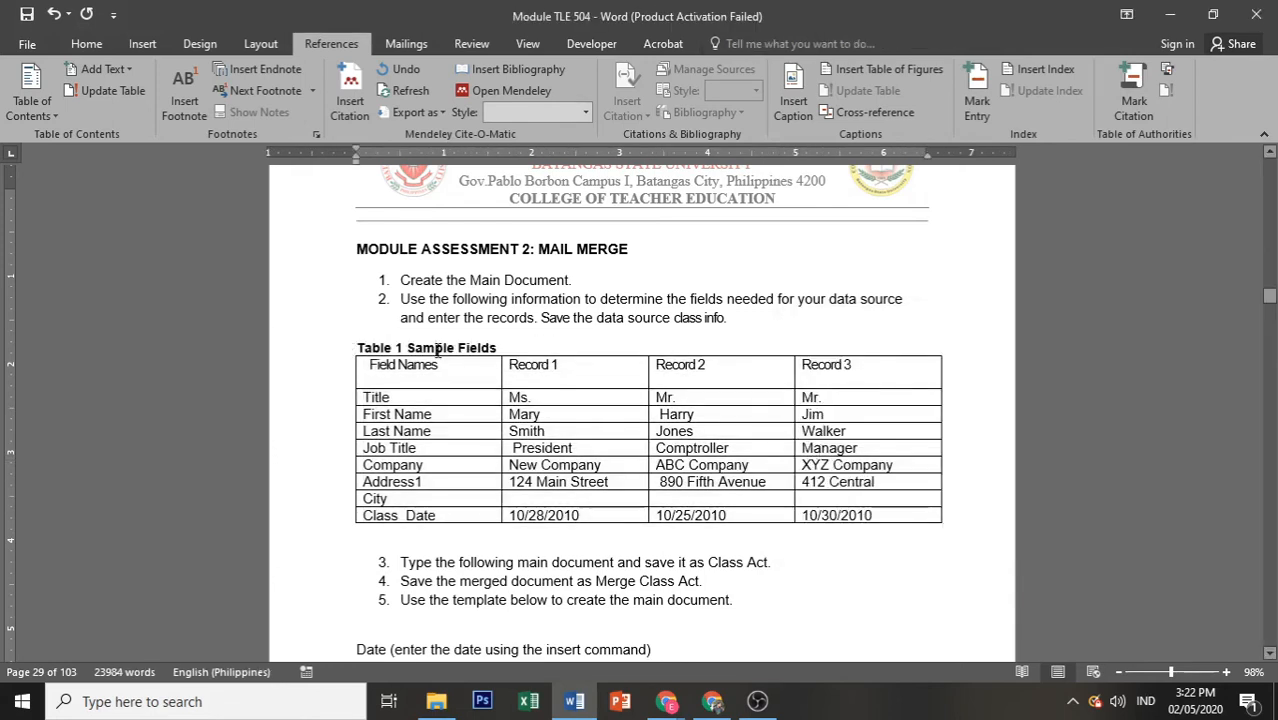
key(ctrl+e)
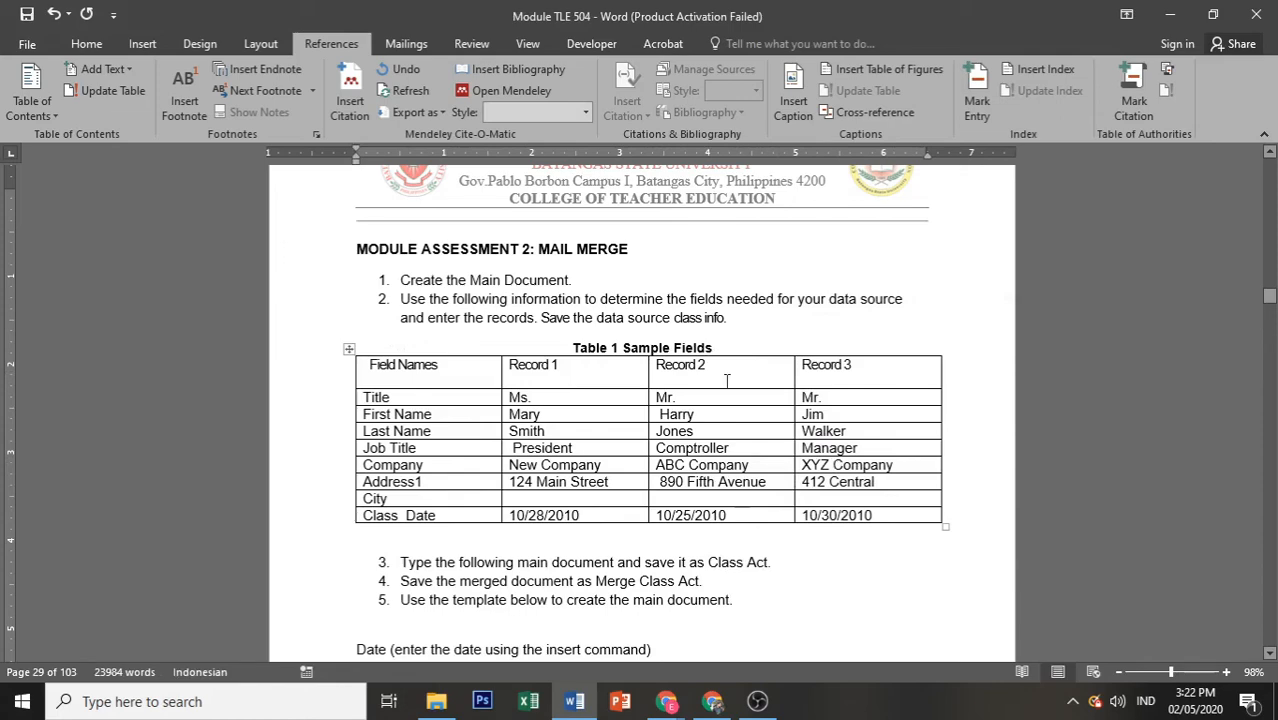
- Insert the caption "Table 2 Sample Survey" above the Indicators table on page 37 and center it
scroll(727, 380, down, 8)
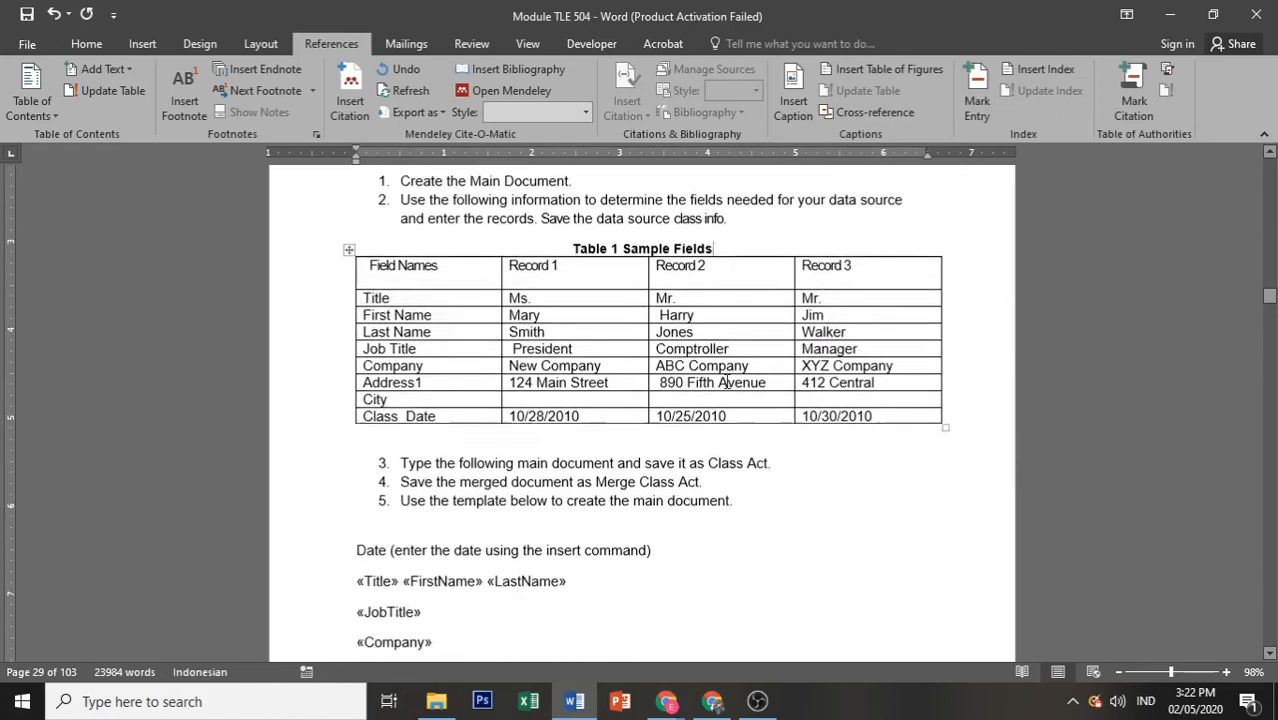
scroll(727, 380, down, 9)
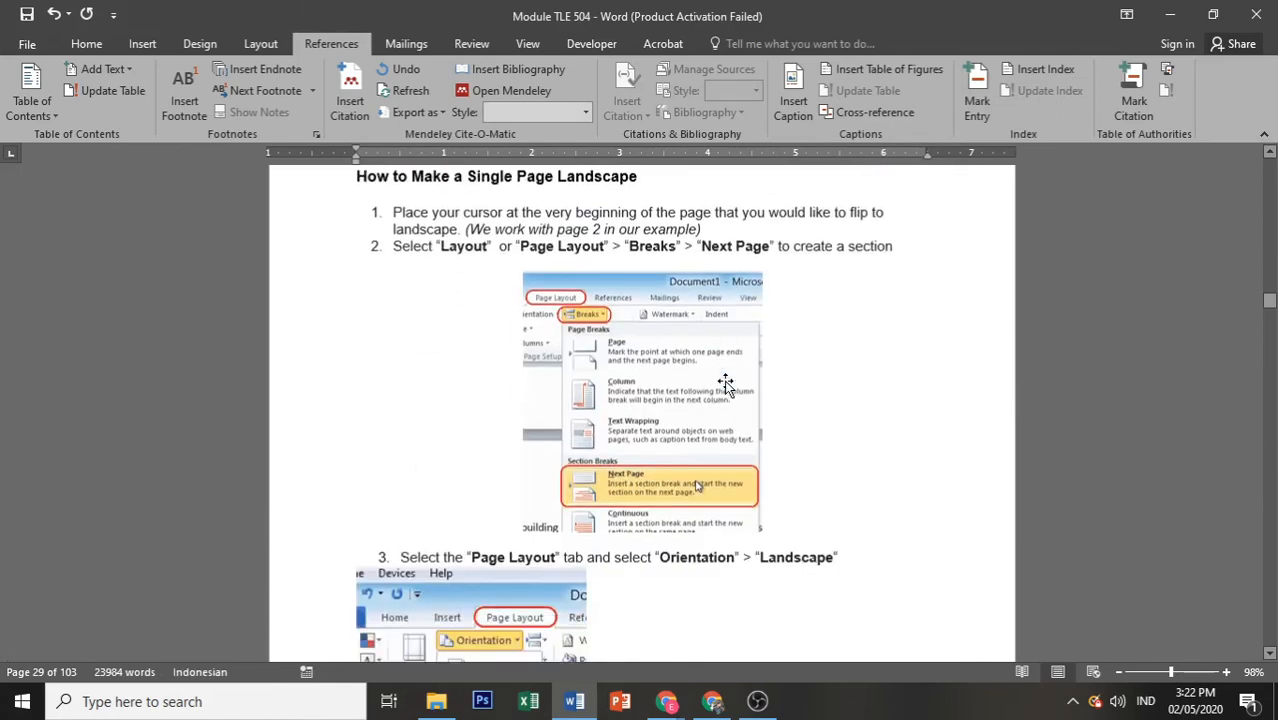
scroll(727, 385, down, 15)
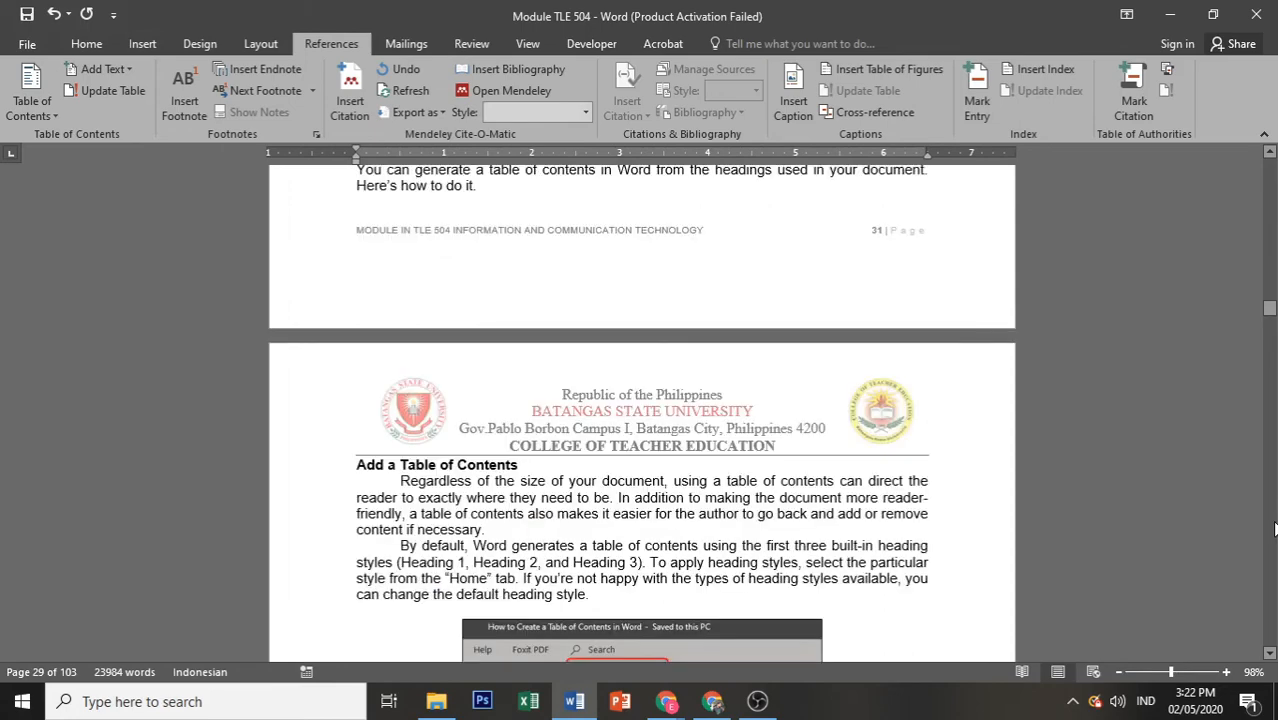
scroll(1274, 530, down, 15)
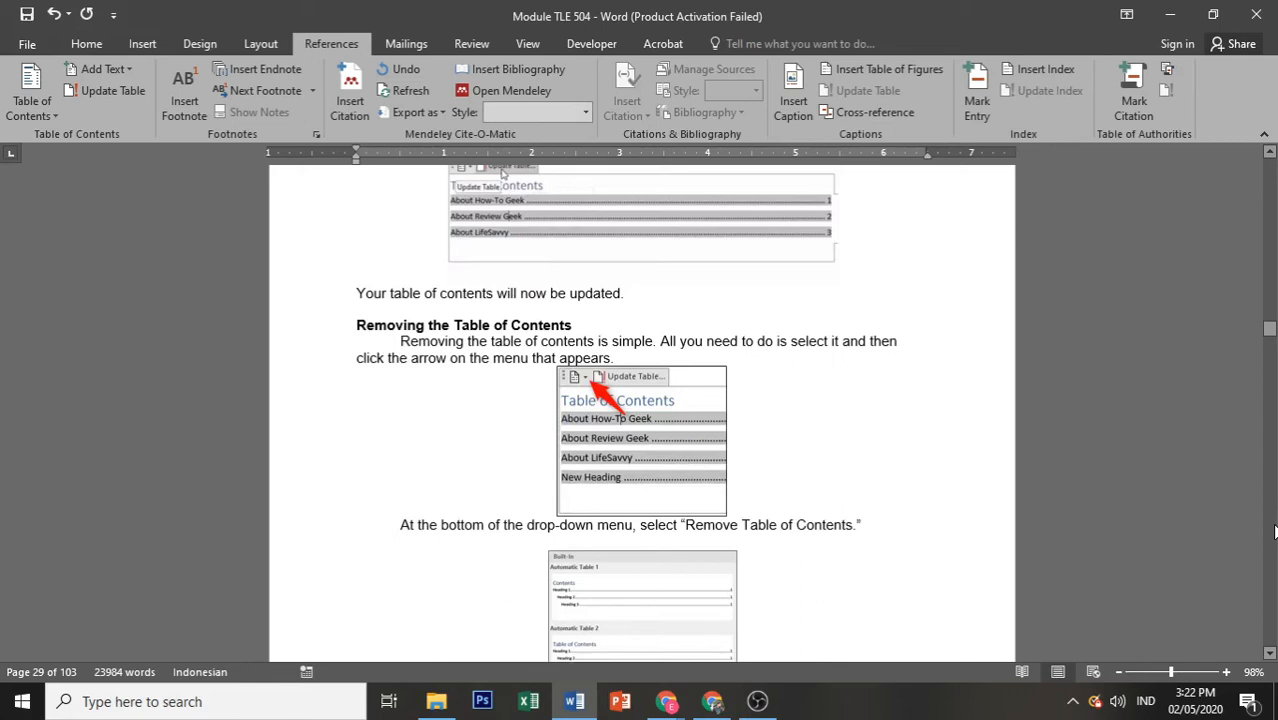
scroll(1274, 530, down, 10)
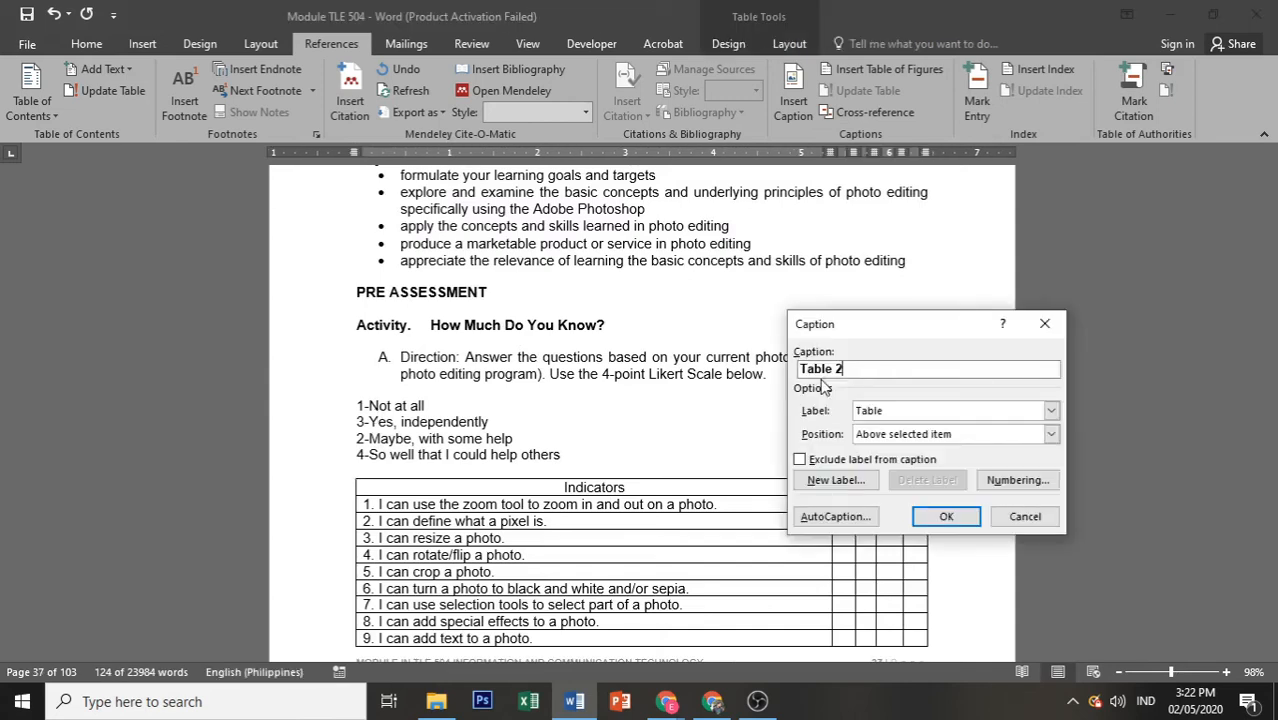
text(Sample Survey)
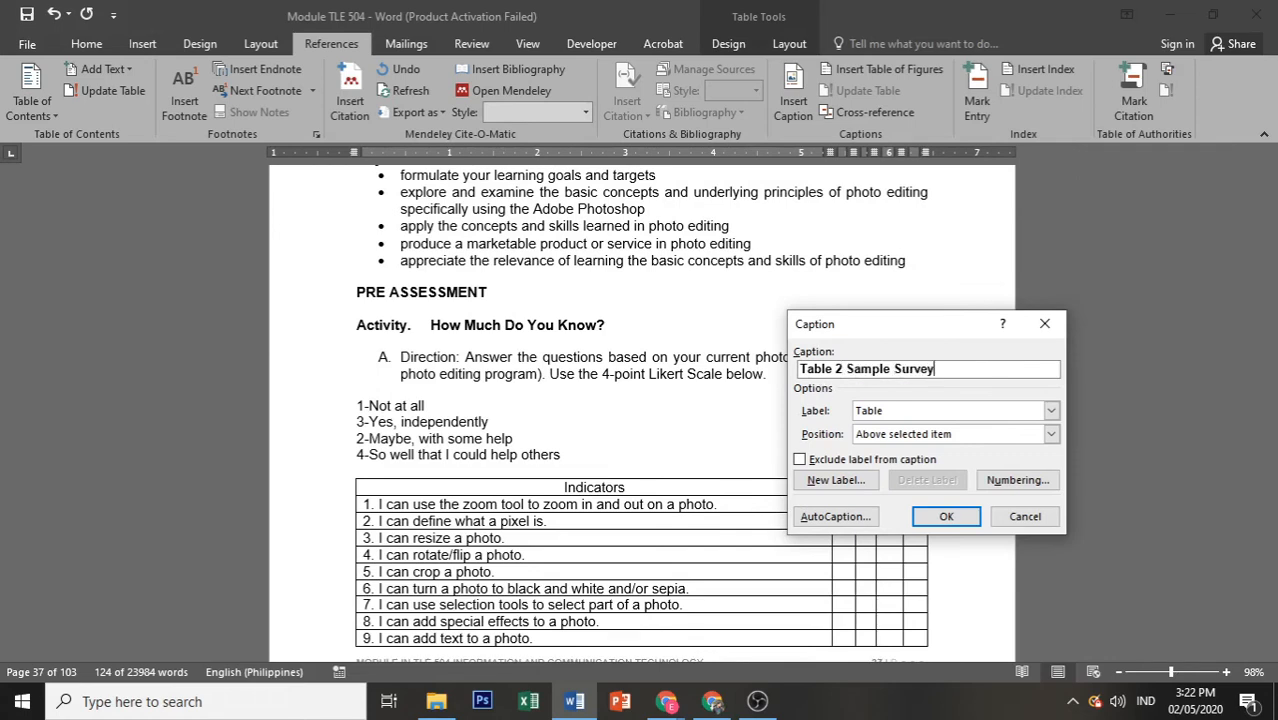
key(Return)
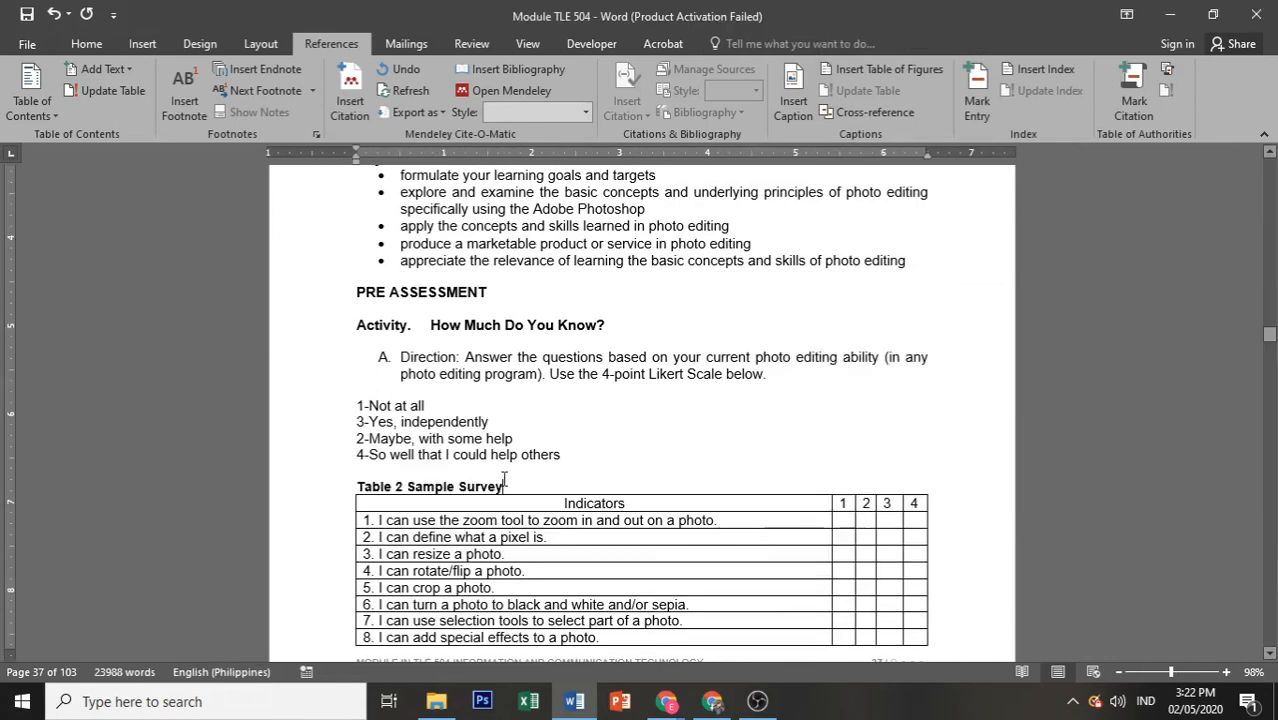
key(ctrl+e)
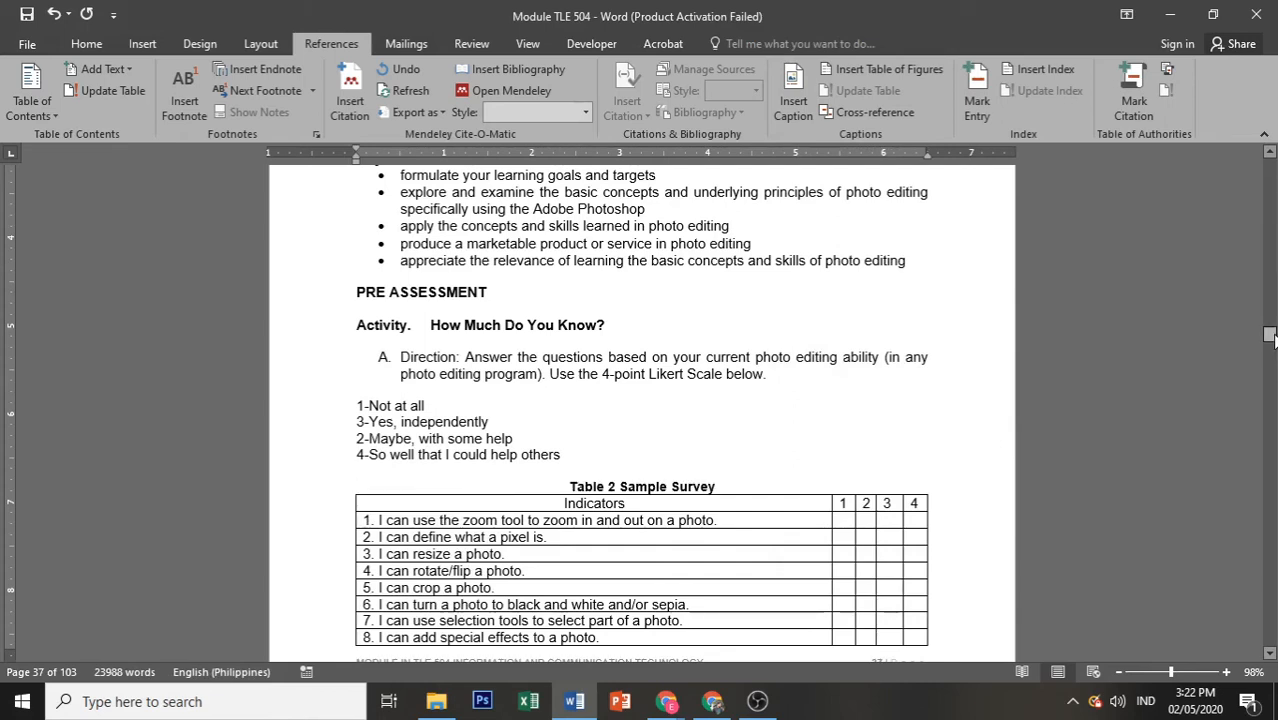
- Insert an automatic list of tables below the LIST OF TABLES heading, using the Table caption label, and review the result
key(ctrl+Home)
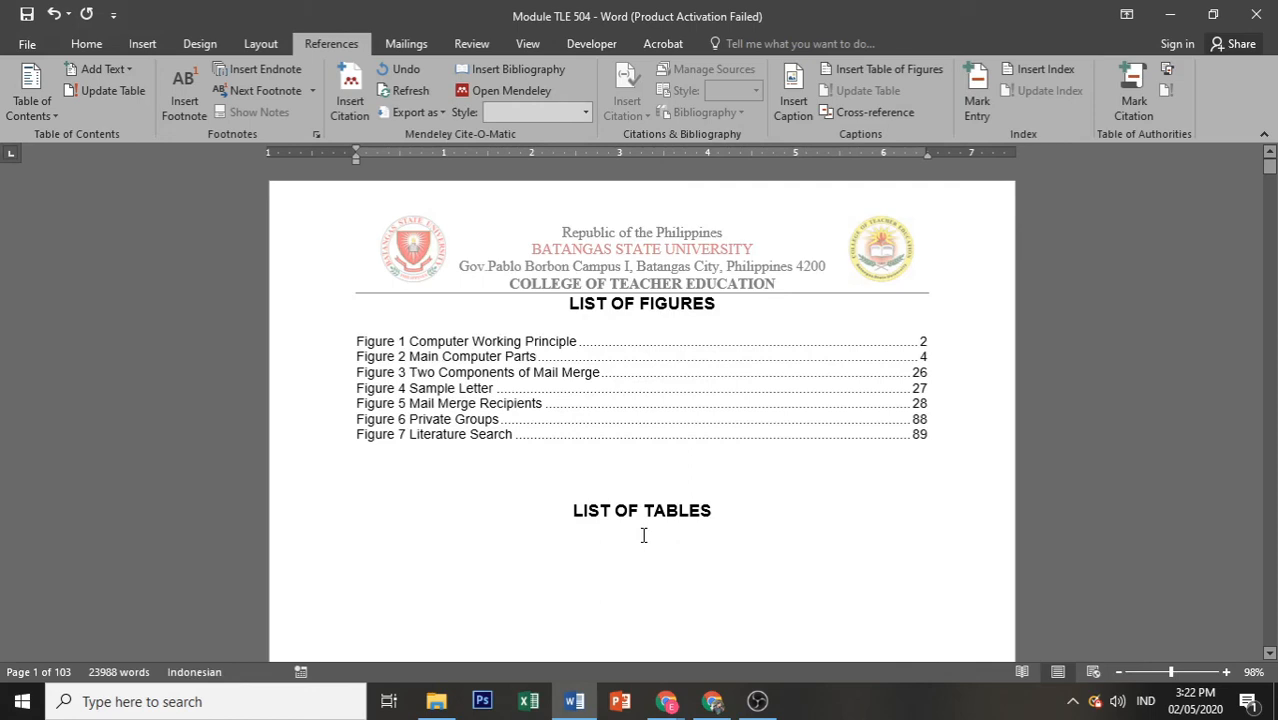
click(853, 69)
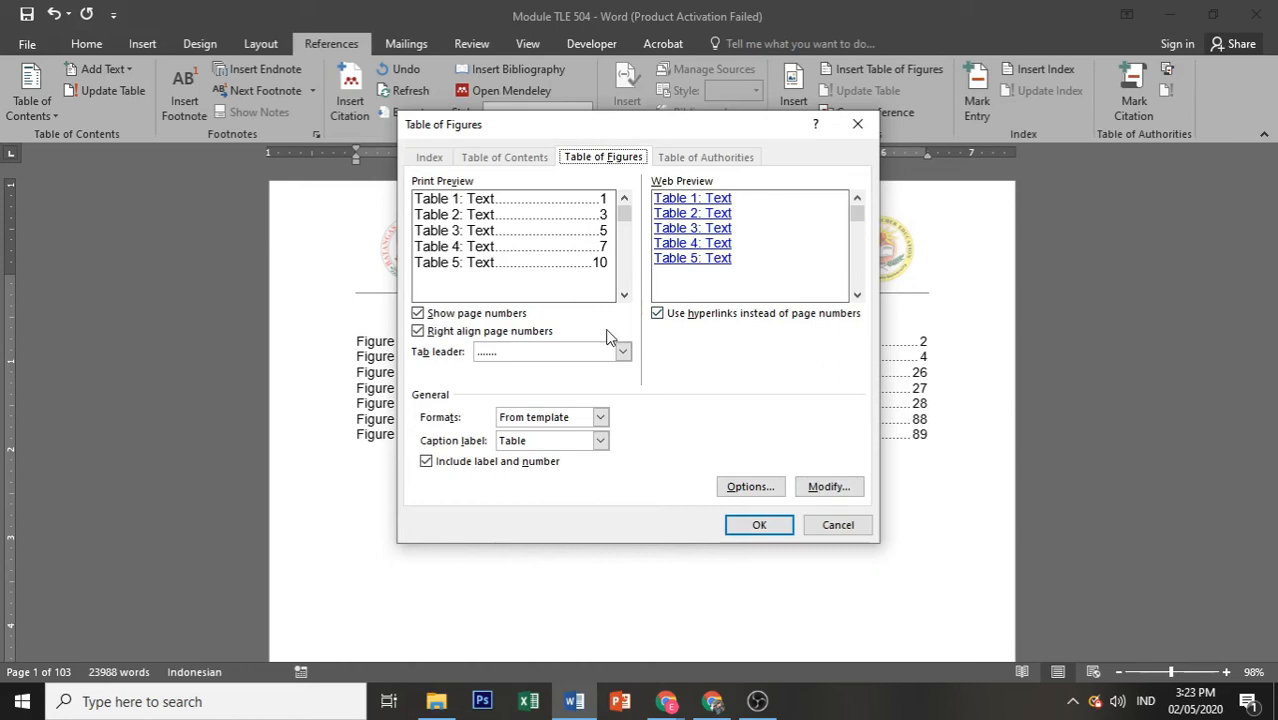
click(750, 524)
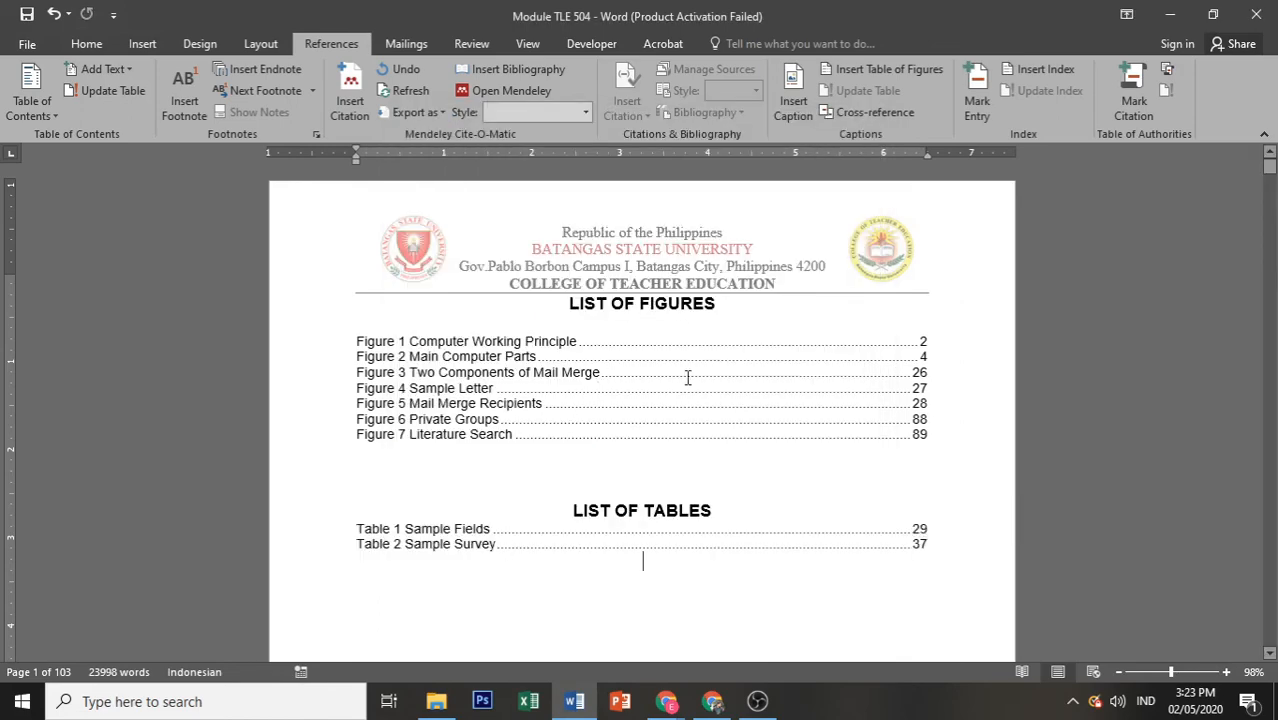
scroll(688, 374, down, 3)
scroll(698, 447, up, 2)
scroll(698, 447, up, 1)
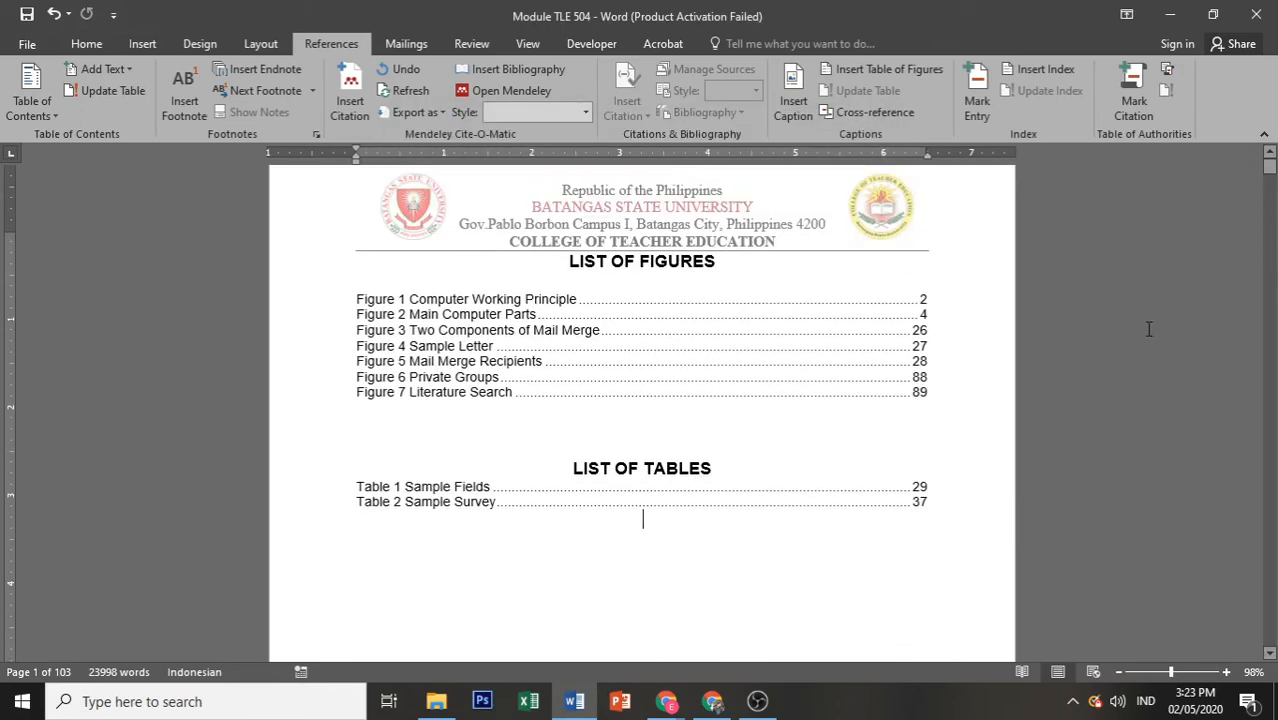